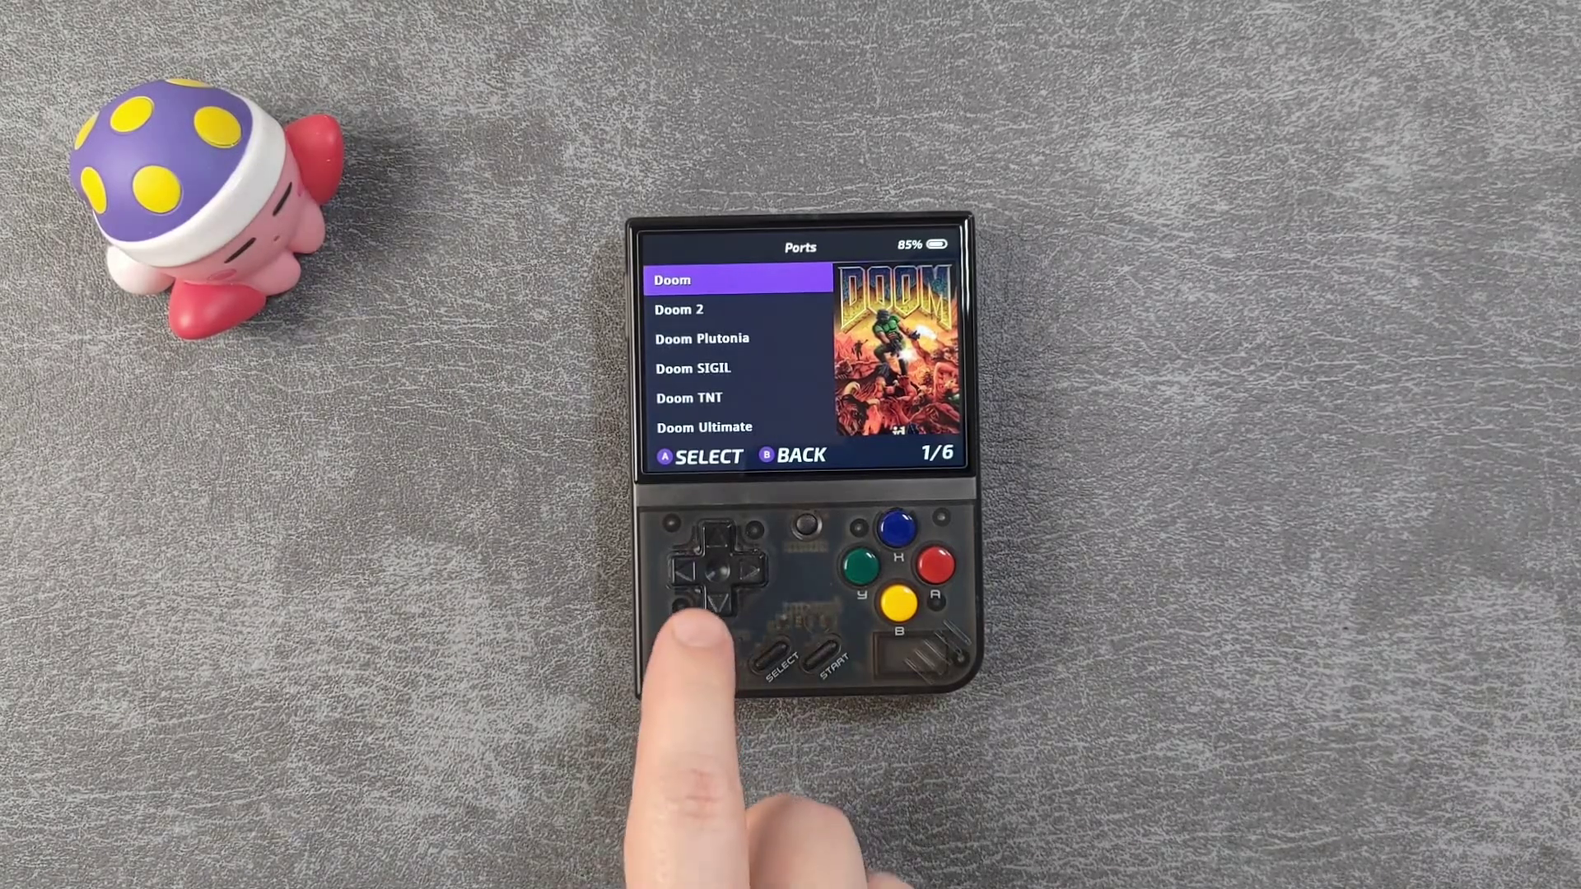
Scroll the Ports list past Doom 2 and Doom Plutonia down to Doom SIGIL
key(Down)
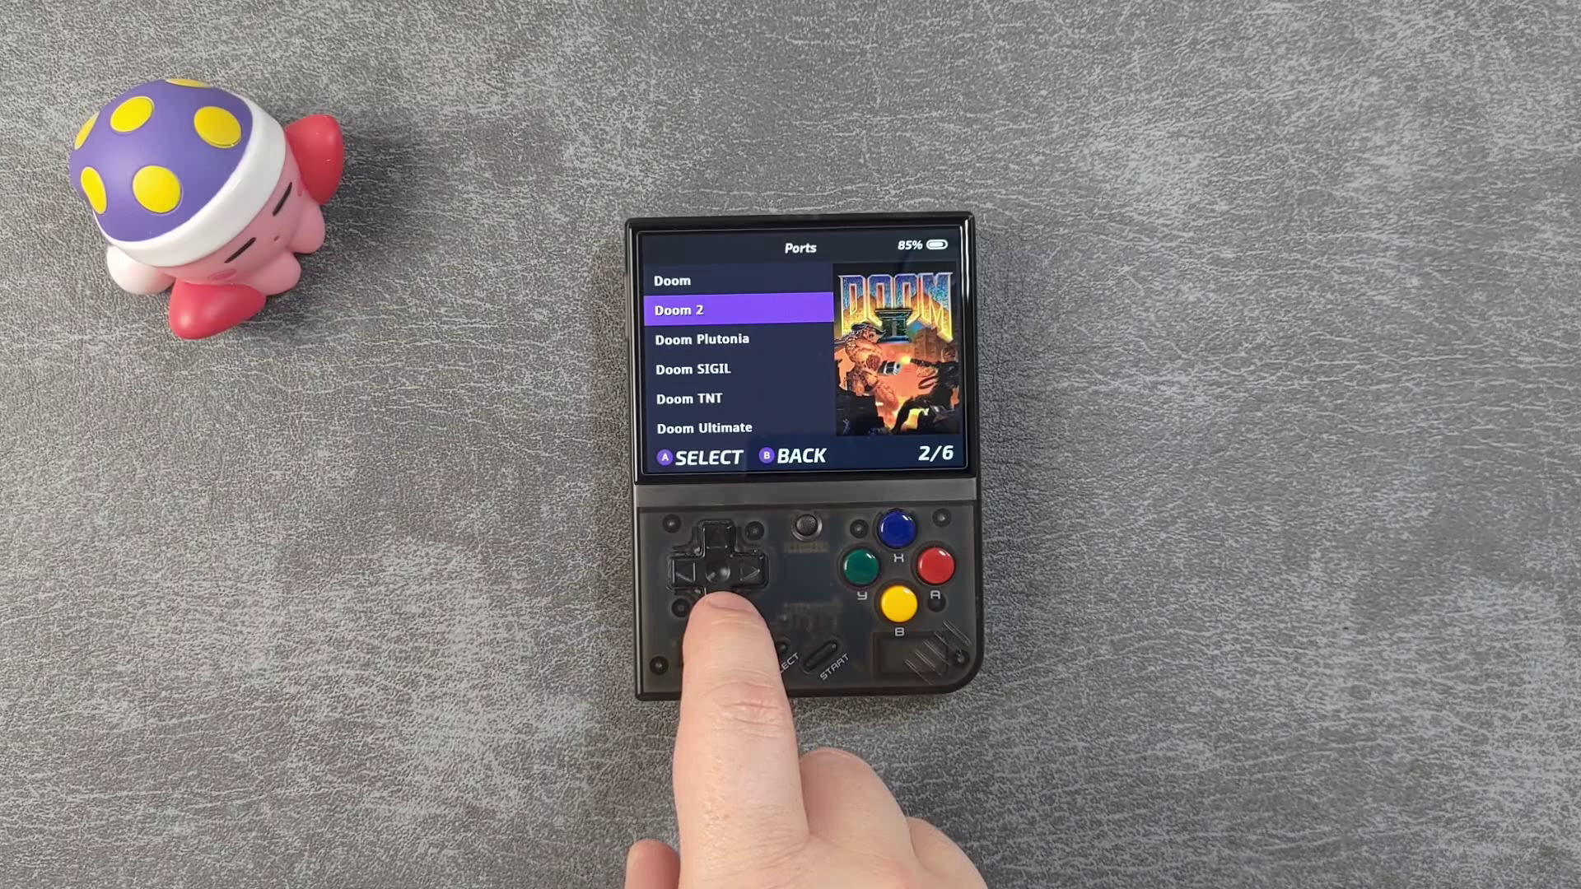
key(Down)
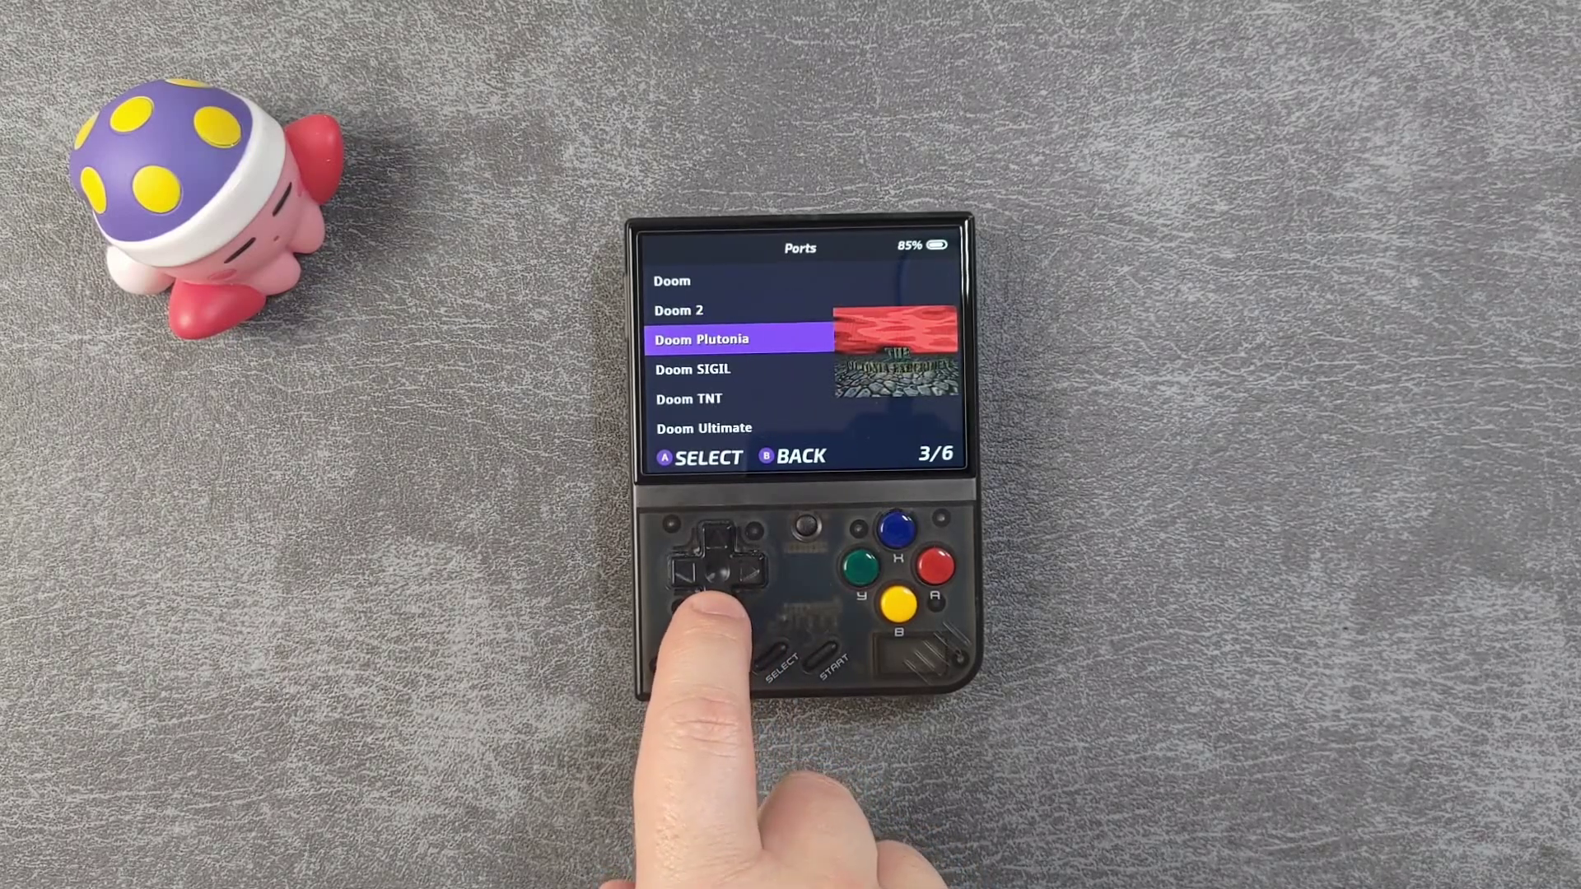
key(Down)
key(Down)
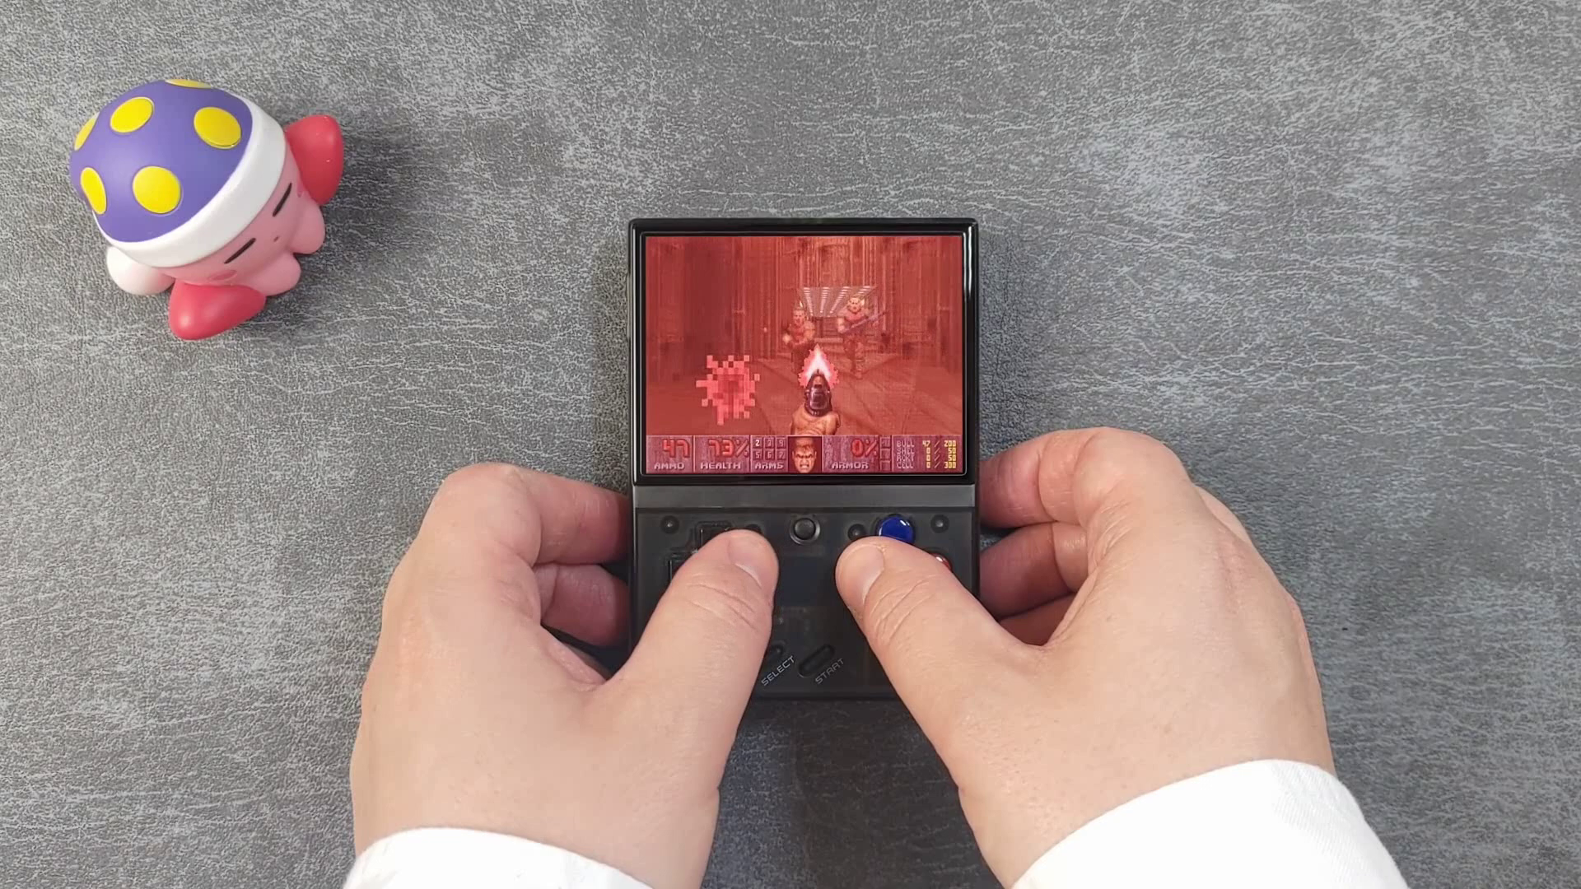
Advance down the opening corridor, firing the pistol at approaching enemies
key(Up)
key(ctrl)
key(ctrl)
key(ctrl)
key(ctrl)
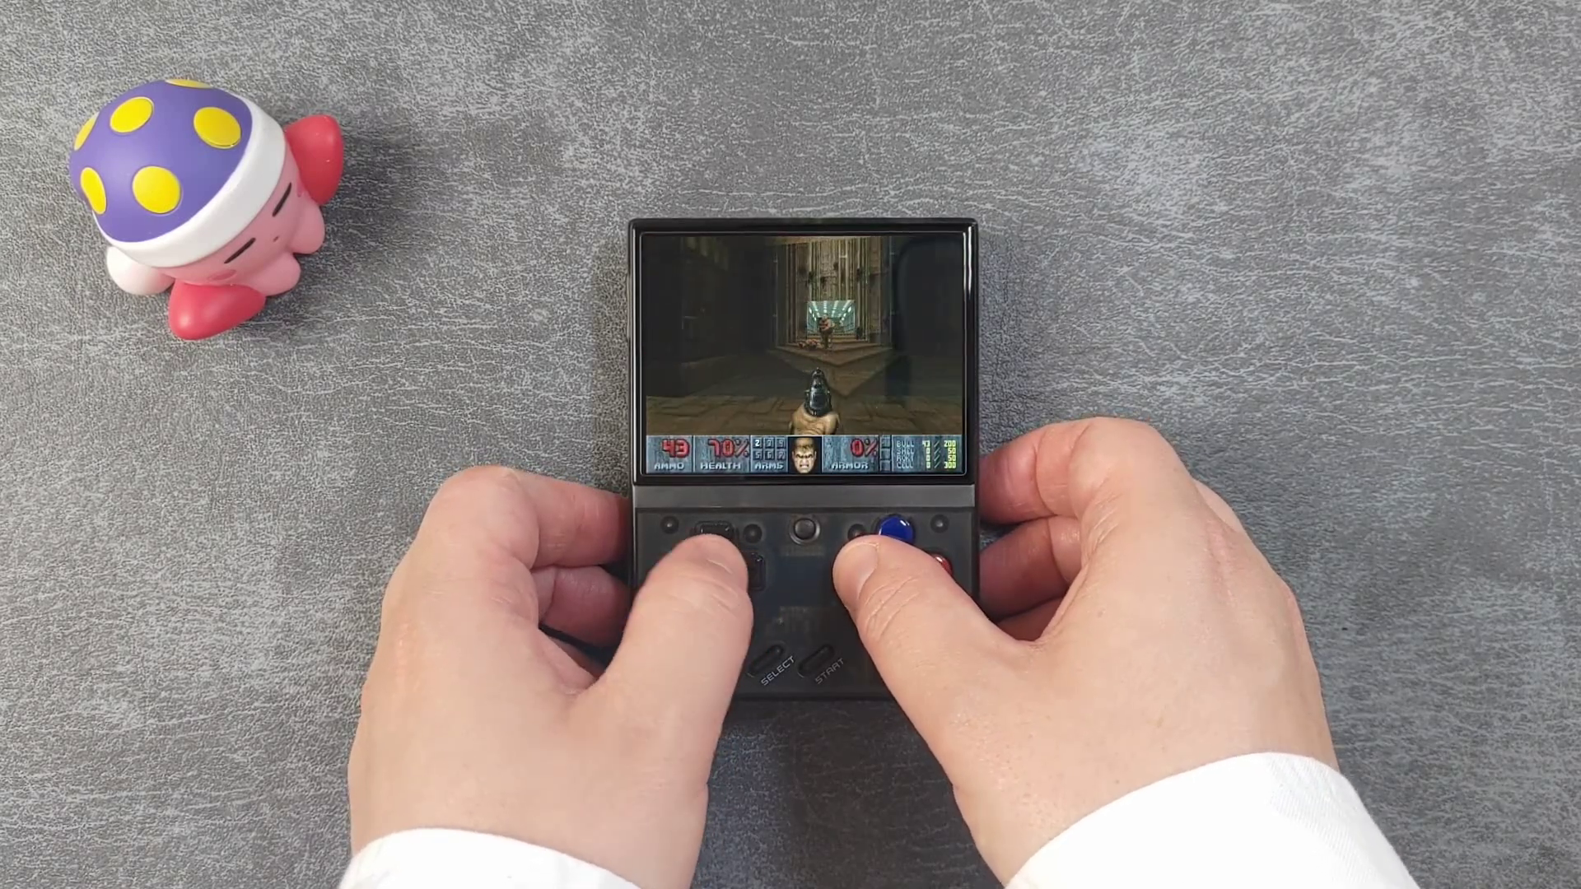
key(Up)
key(ctrl)
key(ctrl)
key(ctrl)
key(ctrl)
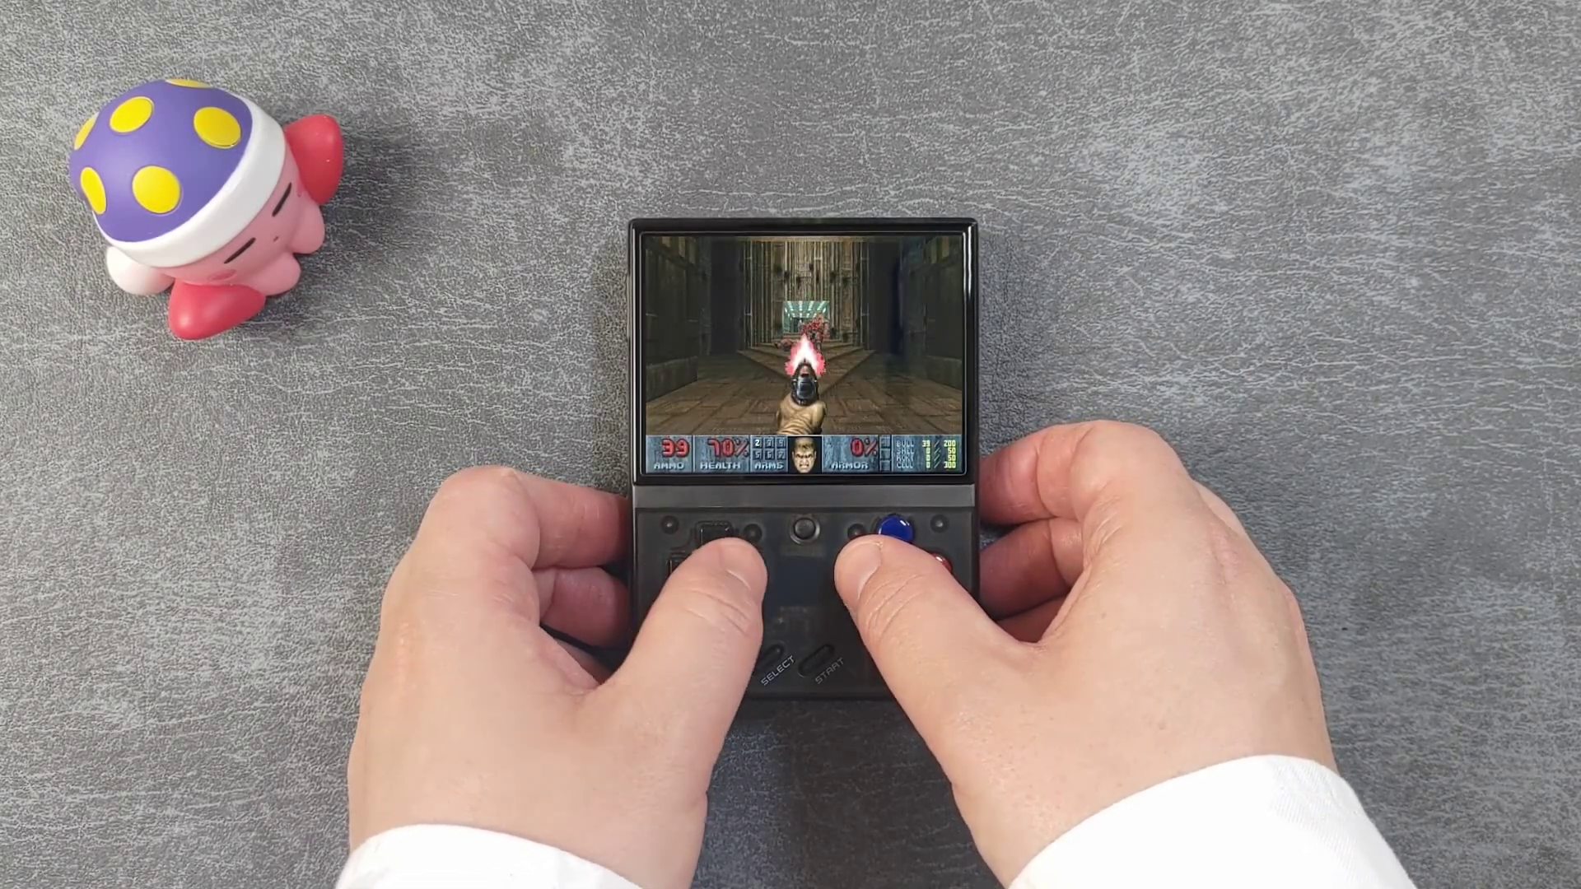
key(Up)
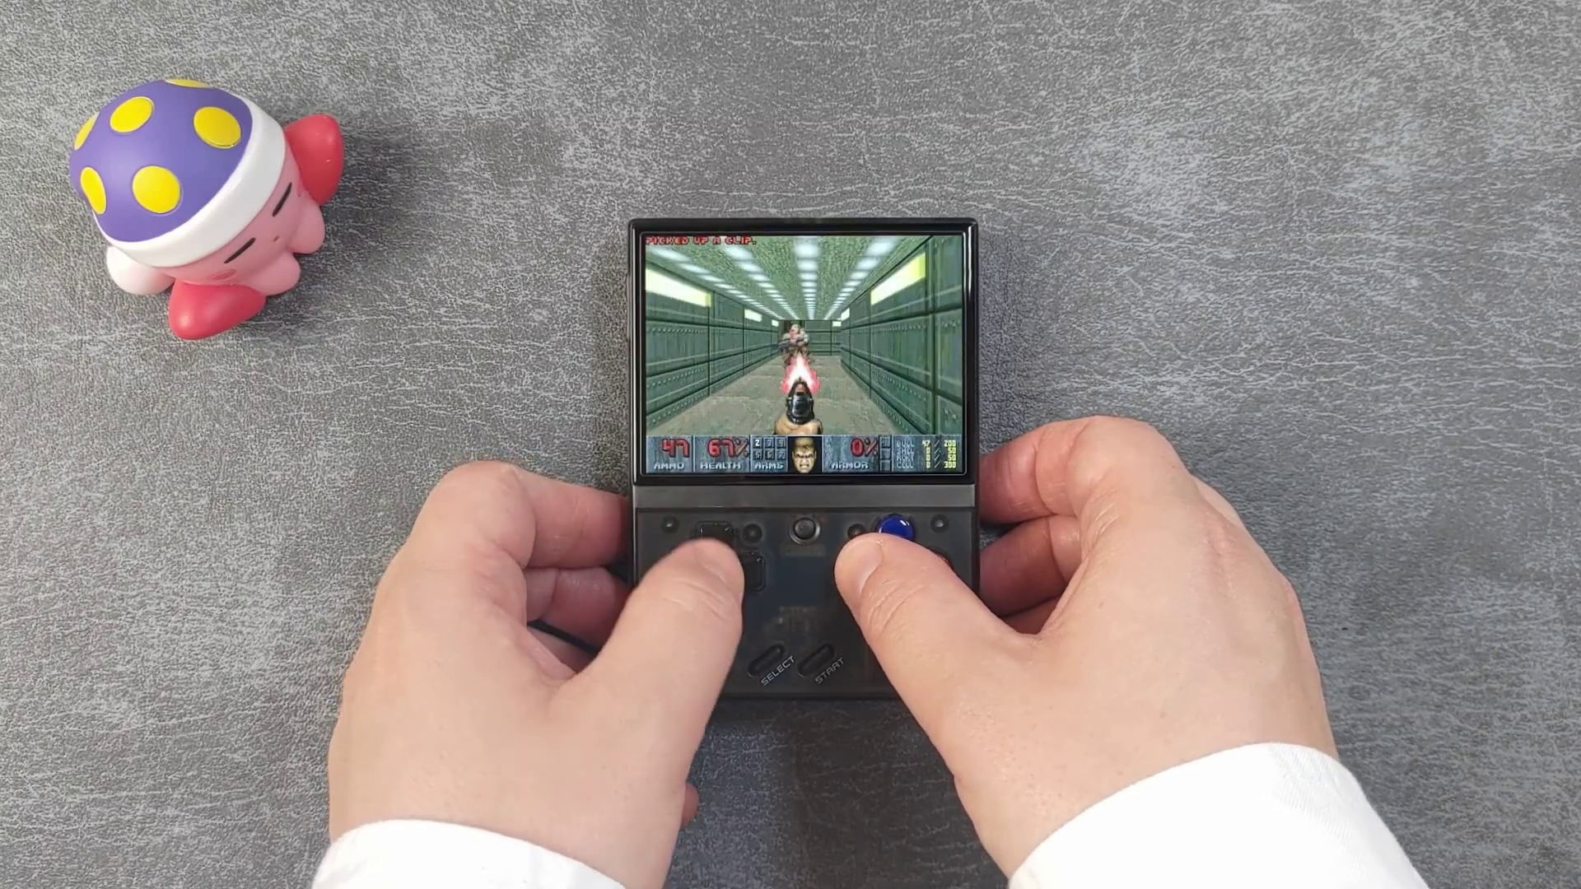
Turn to shoot enemies in the green tech corridor and pick up an ammo clip
key(ctrl)
key(ctrl)
key(ctrl)
key(ctrl)
key(Right)
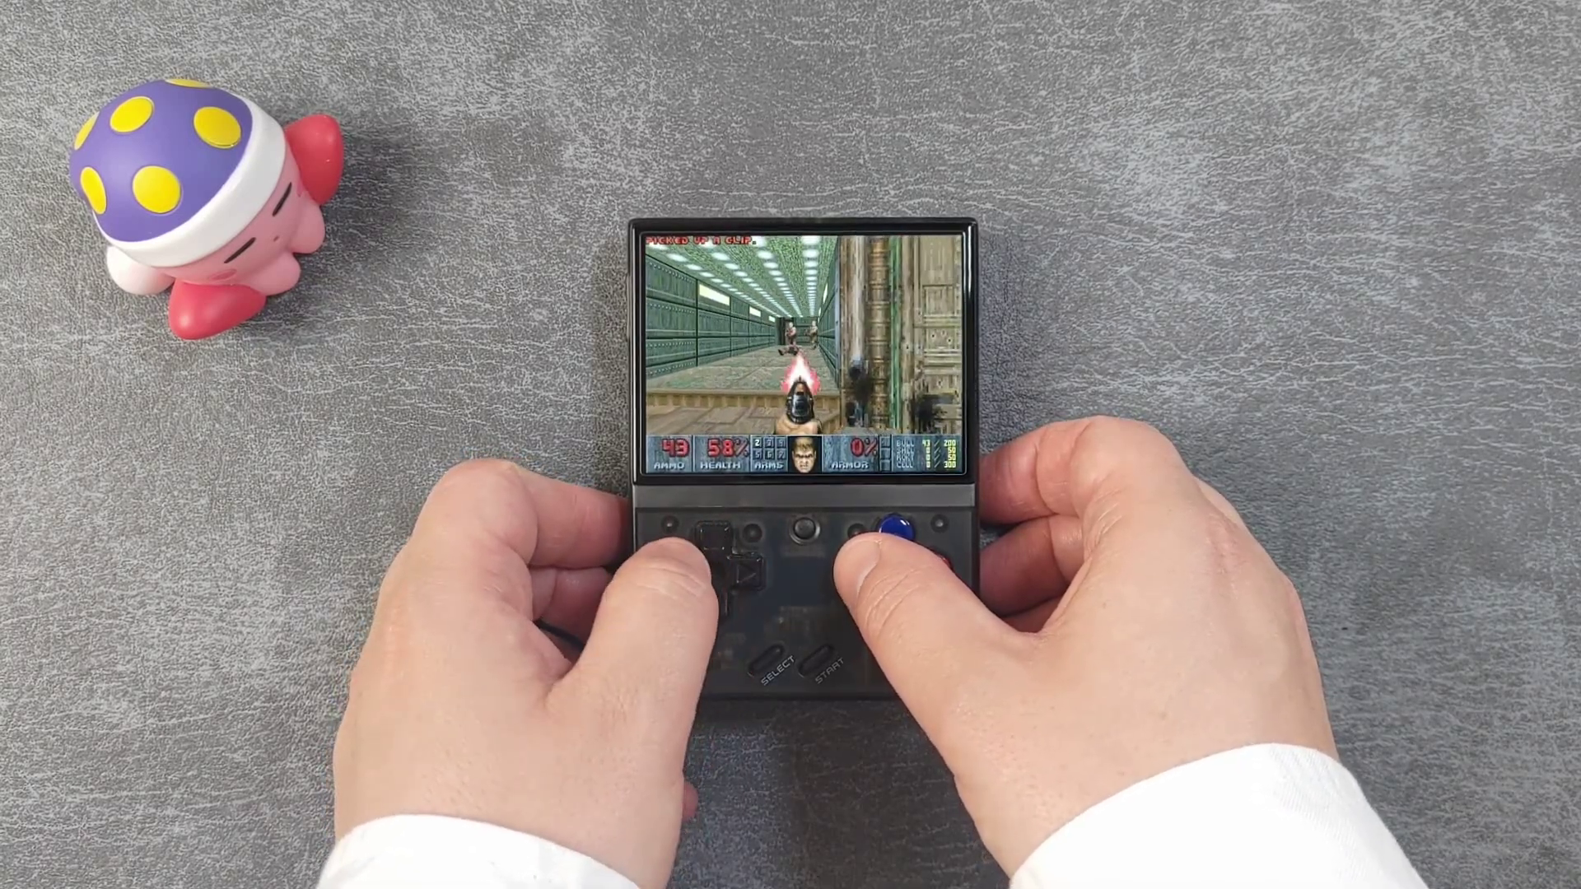
key(ctrl)
key(Right)
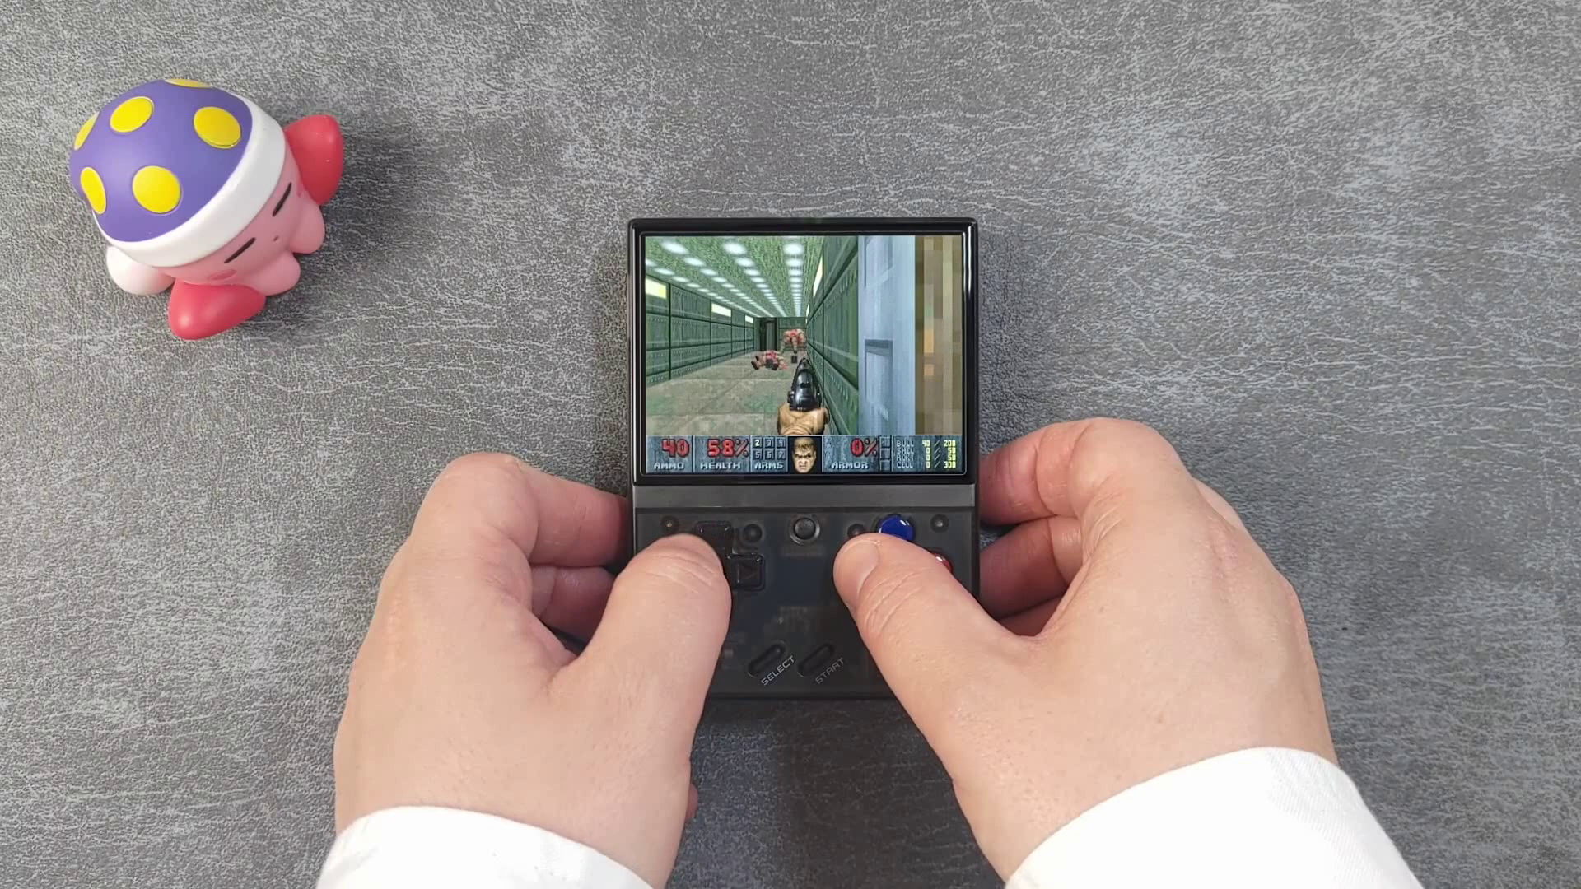
key(Up)
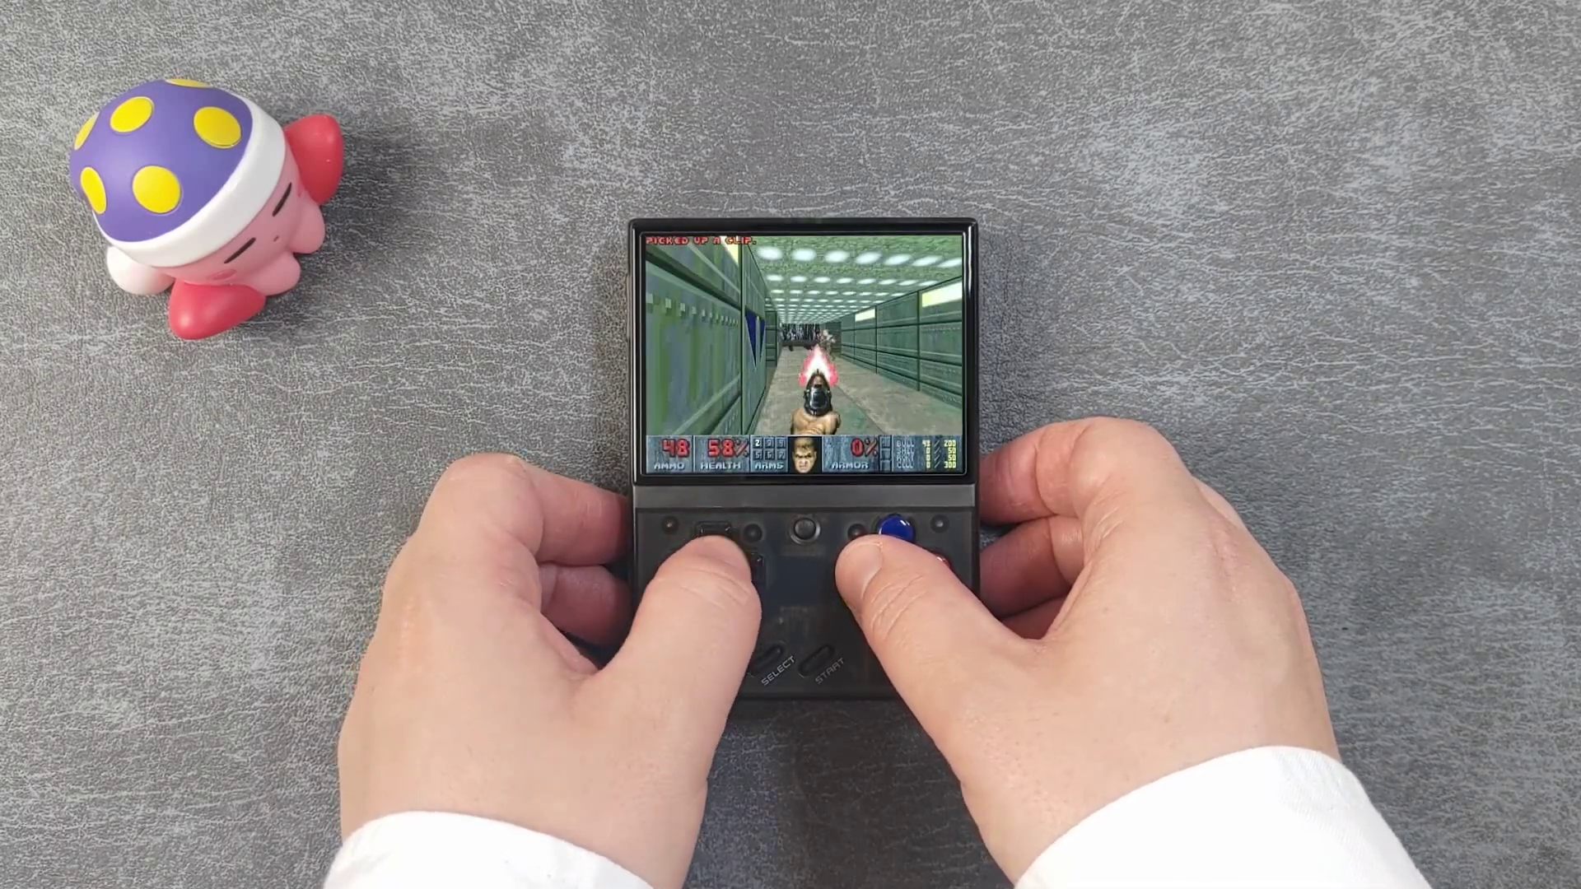
key(ctrl)
key(Left)
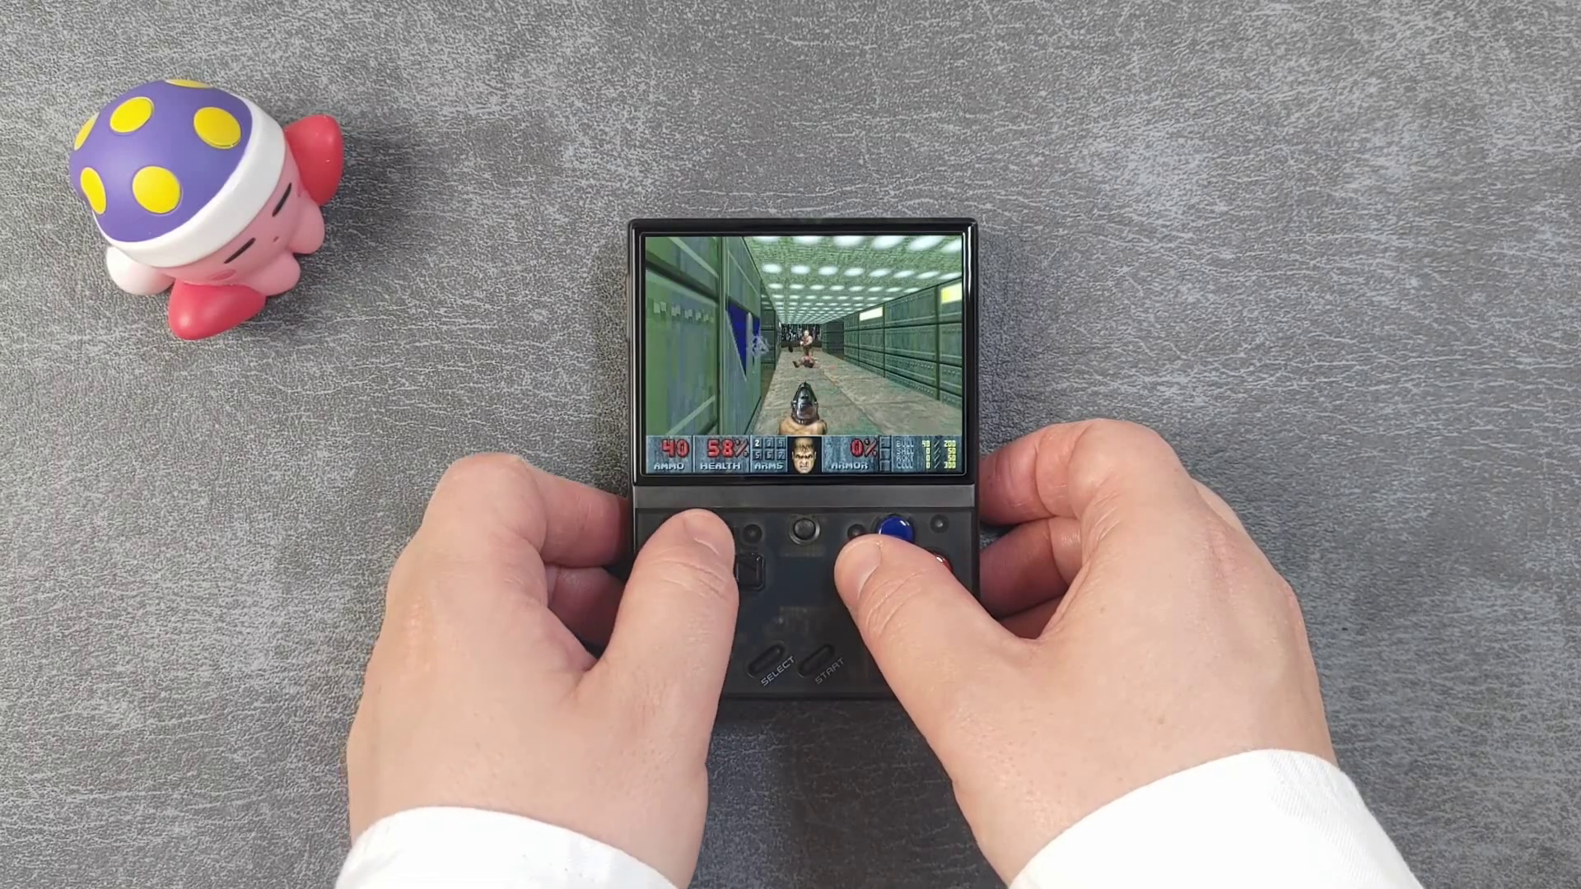
key(ctrl)
key(ctrl)
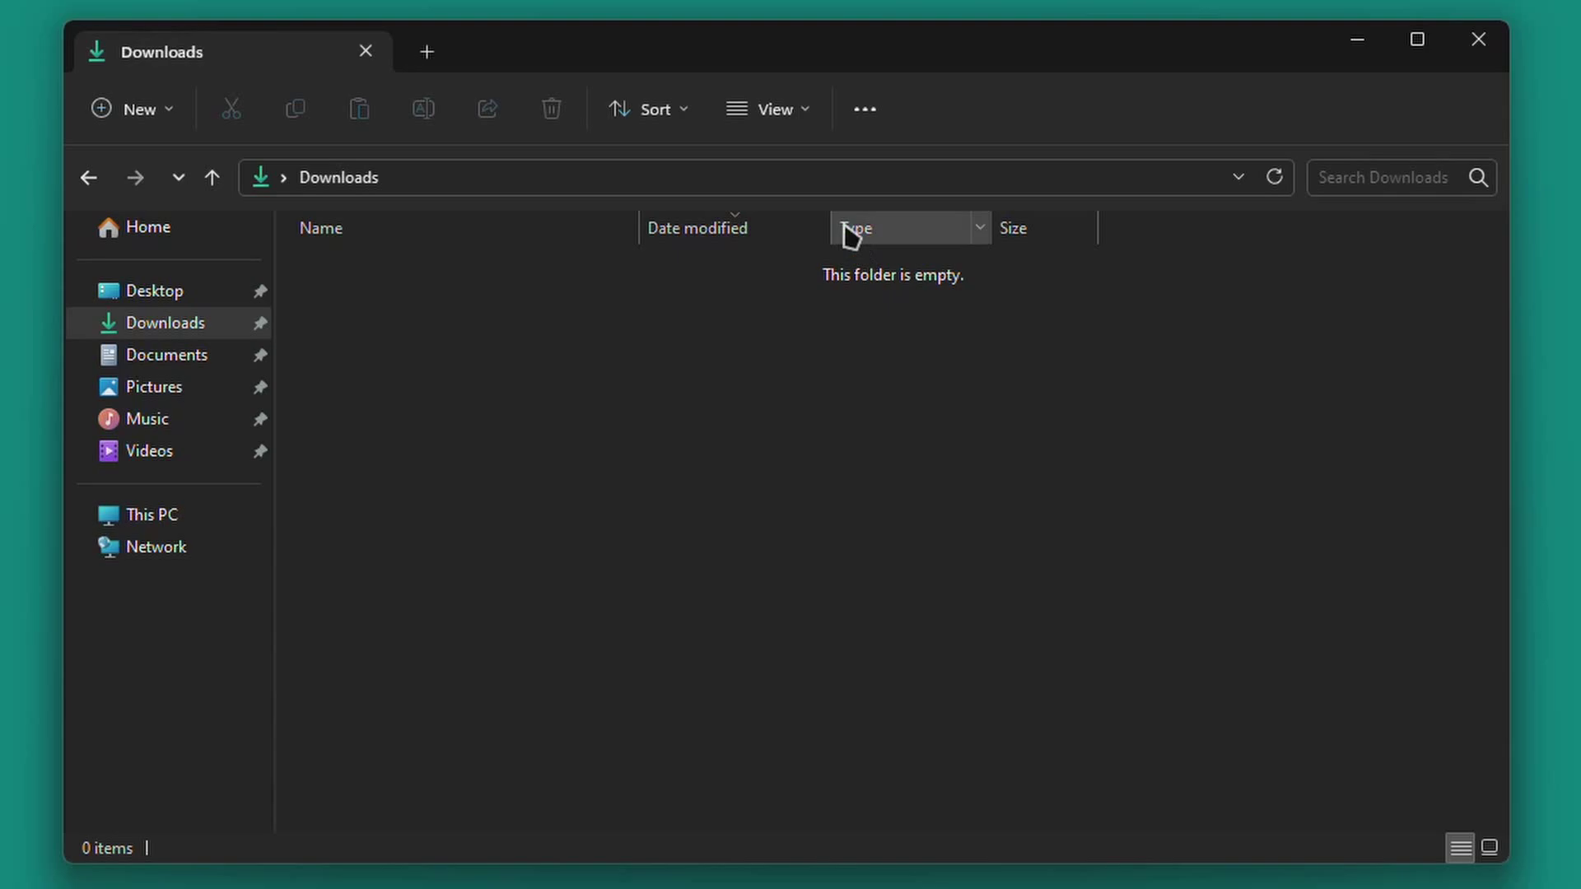
Turn on hidden items and file name extensions in Explorer's View > Show menu
click(807, 112)
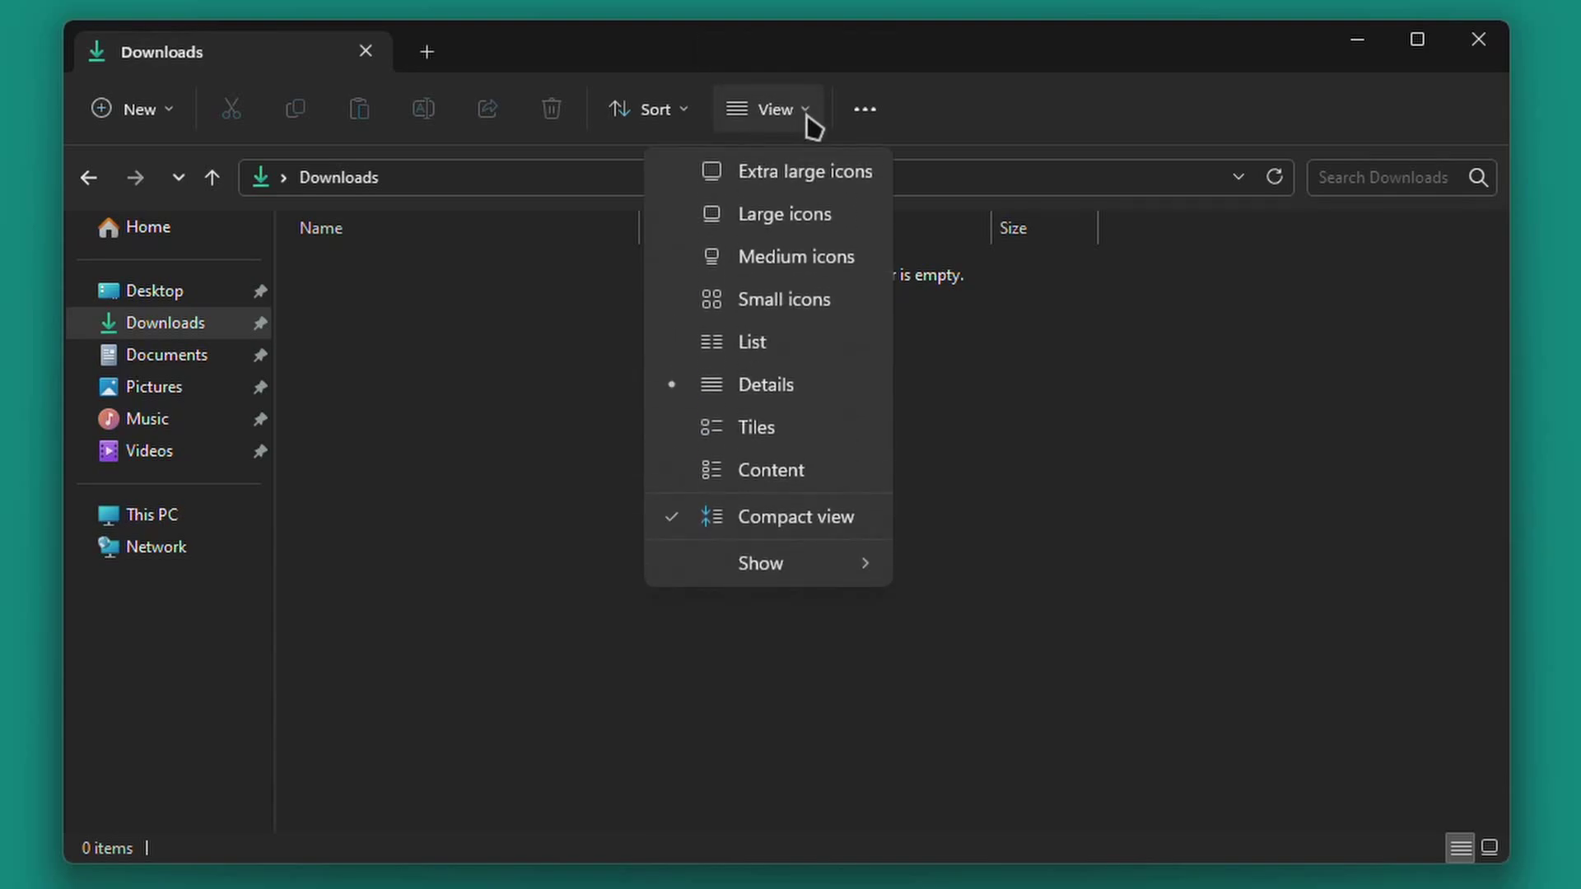
mouse_move(818, 560)
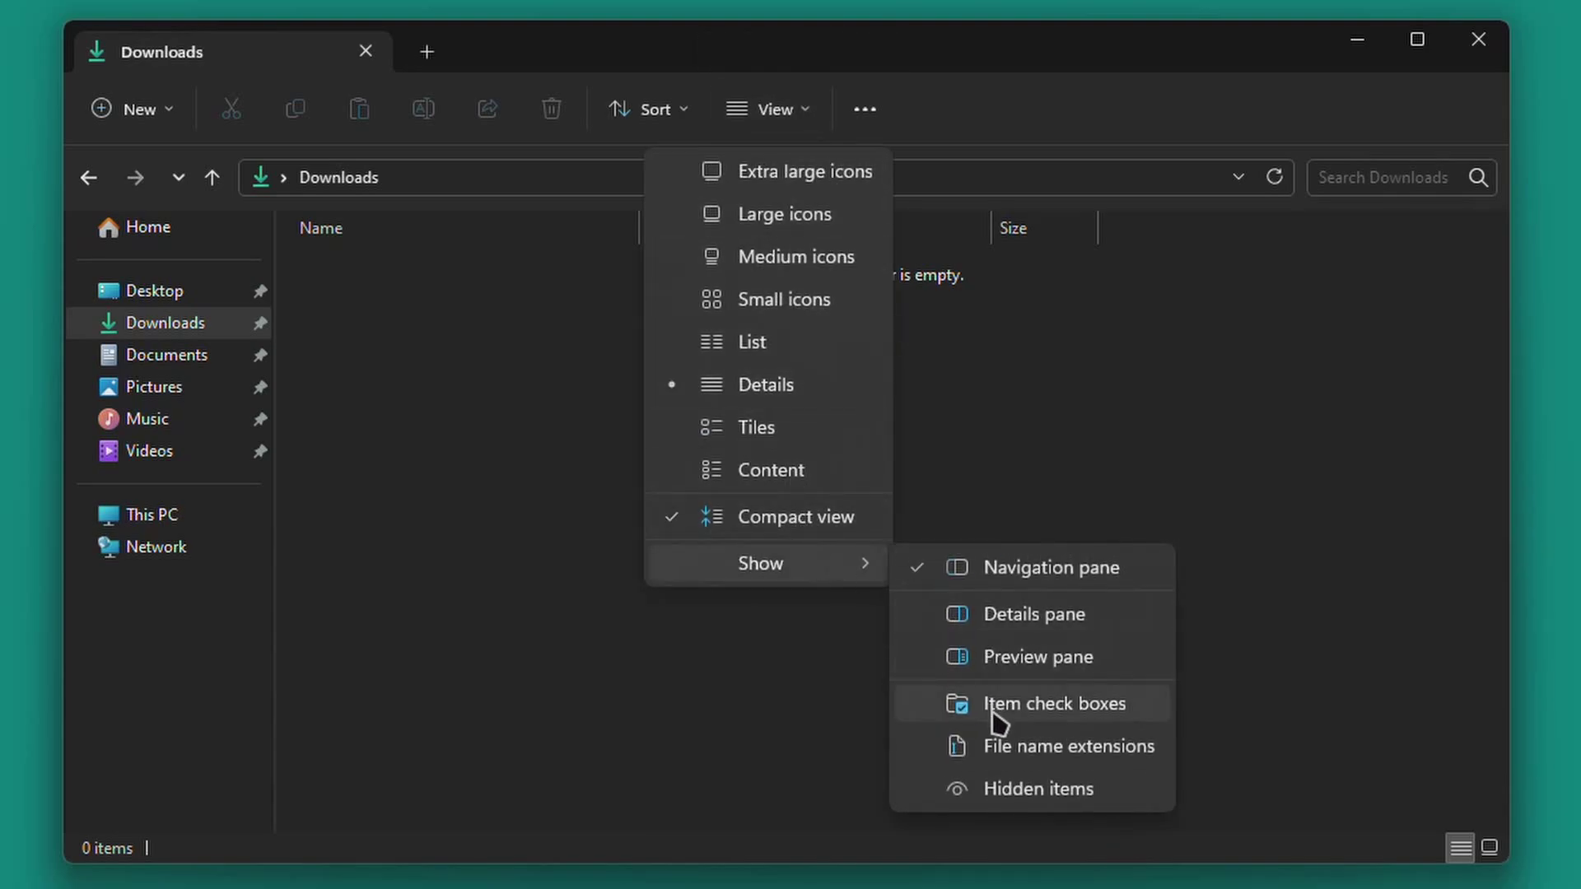
click(1020, 792)
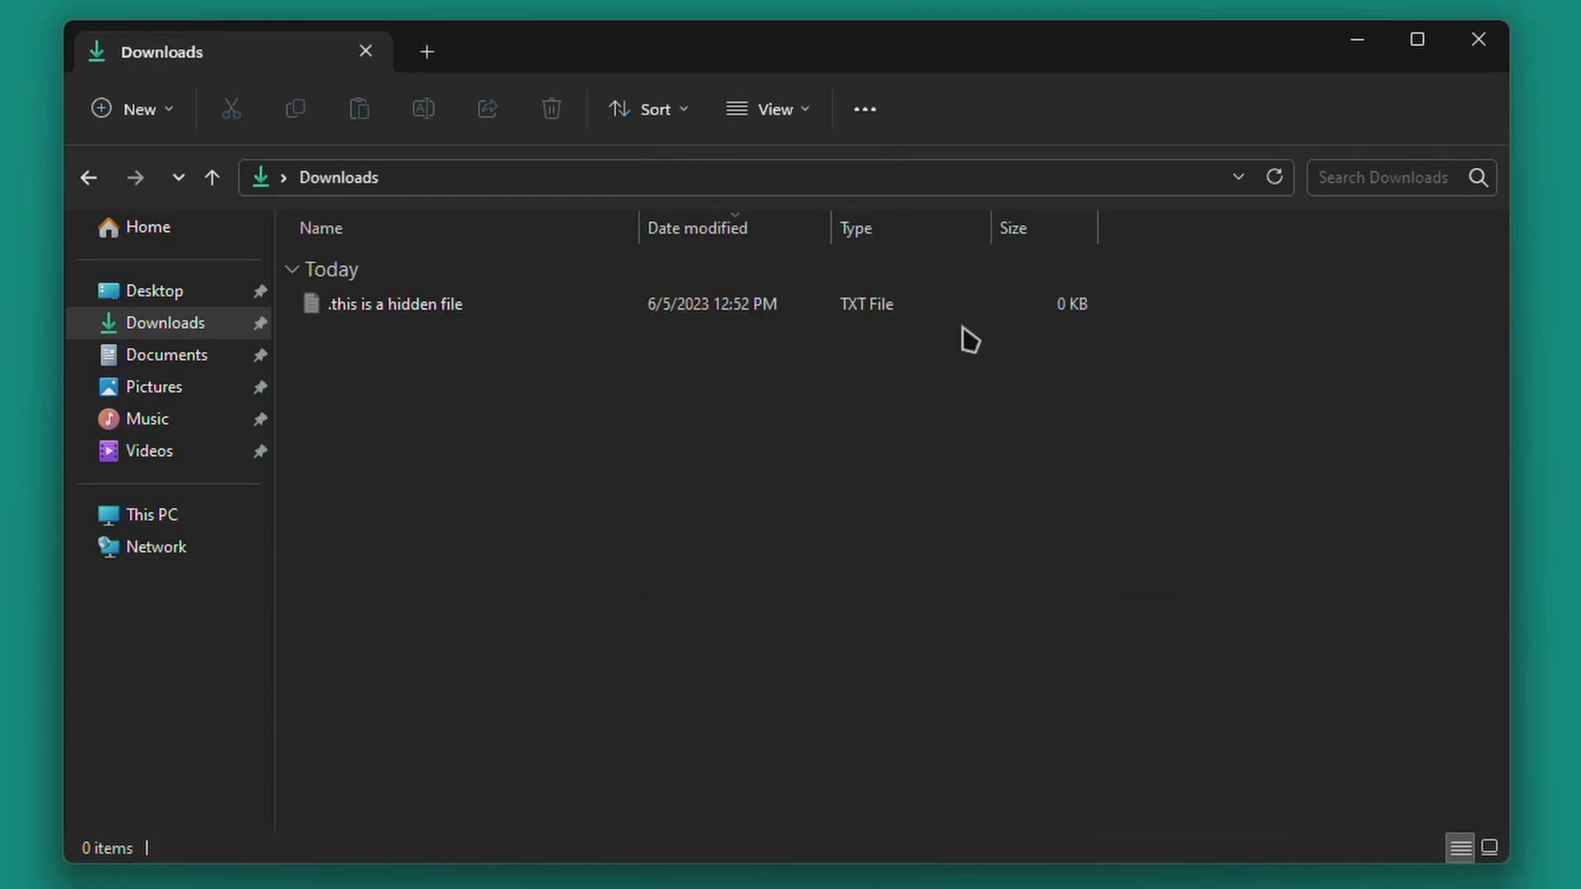
click(762, 116)
mouse_move(805, 570)
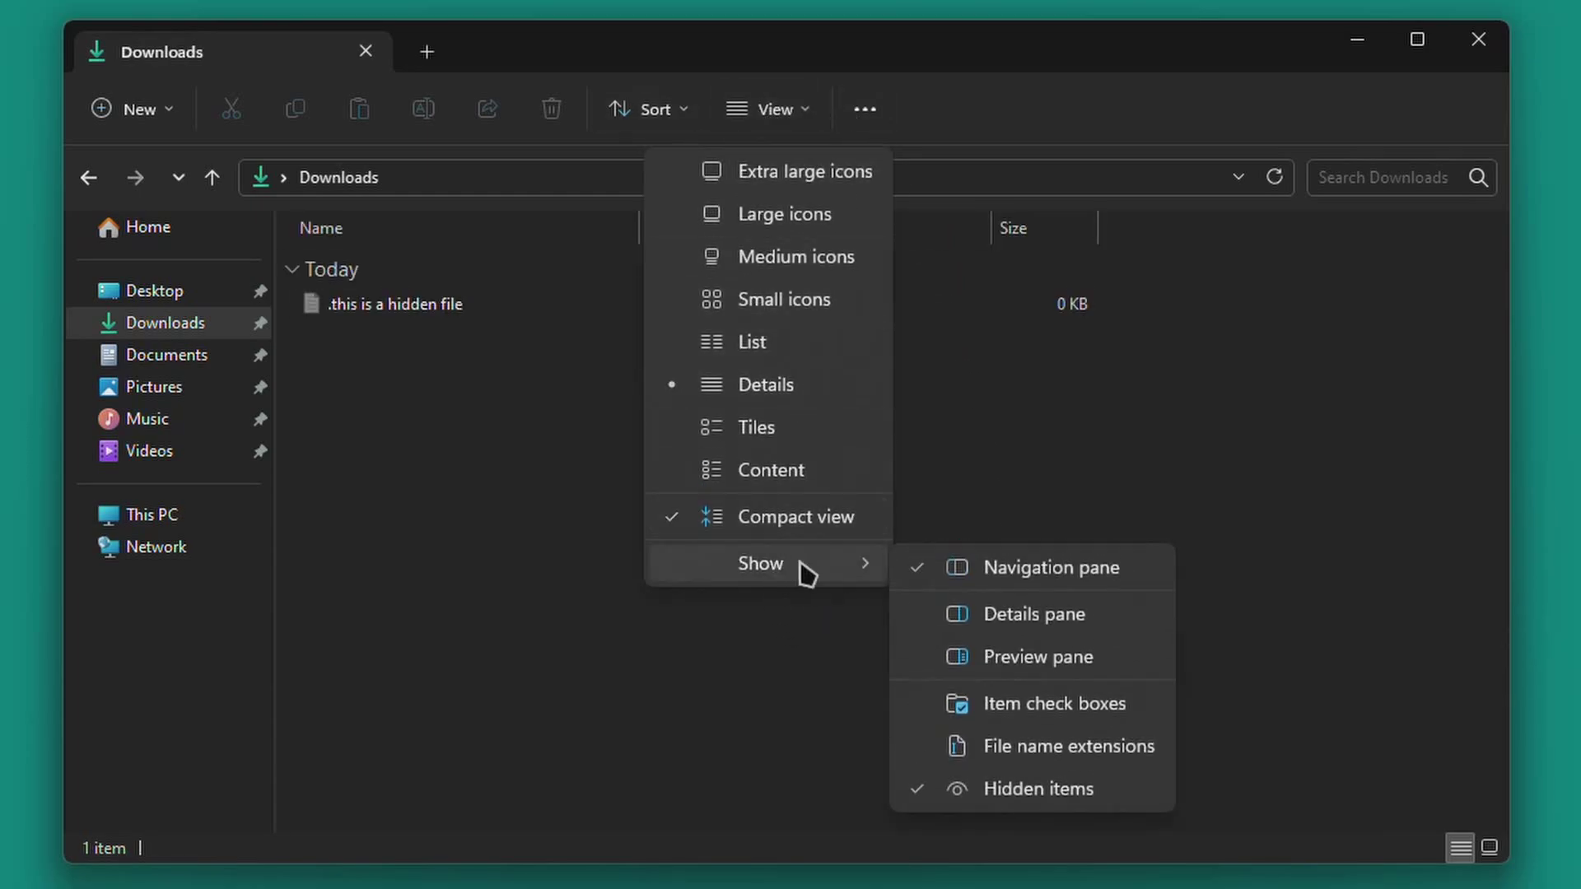
click(1038, 748)
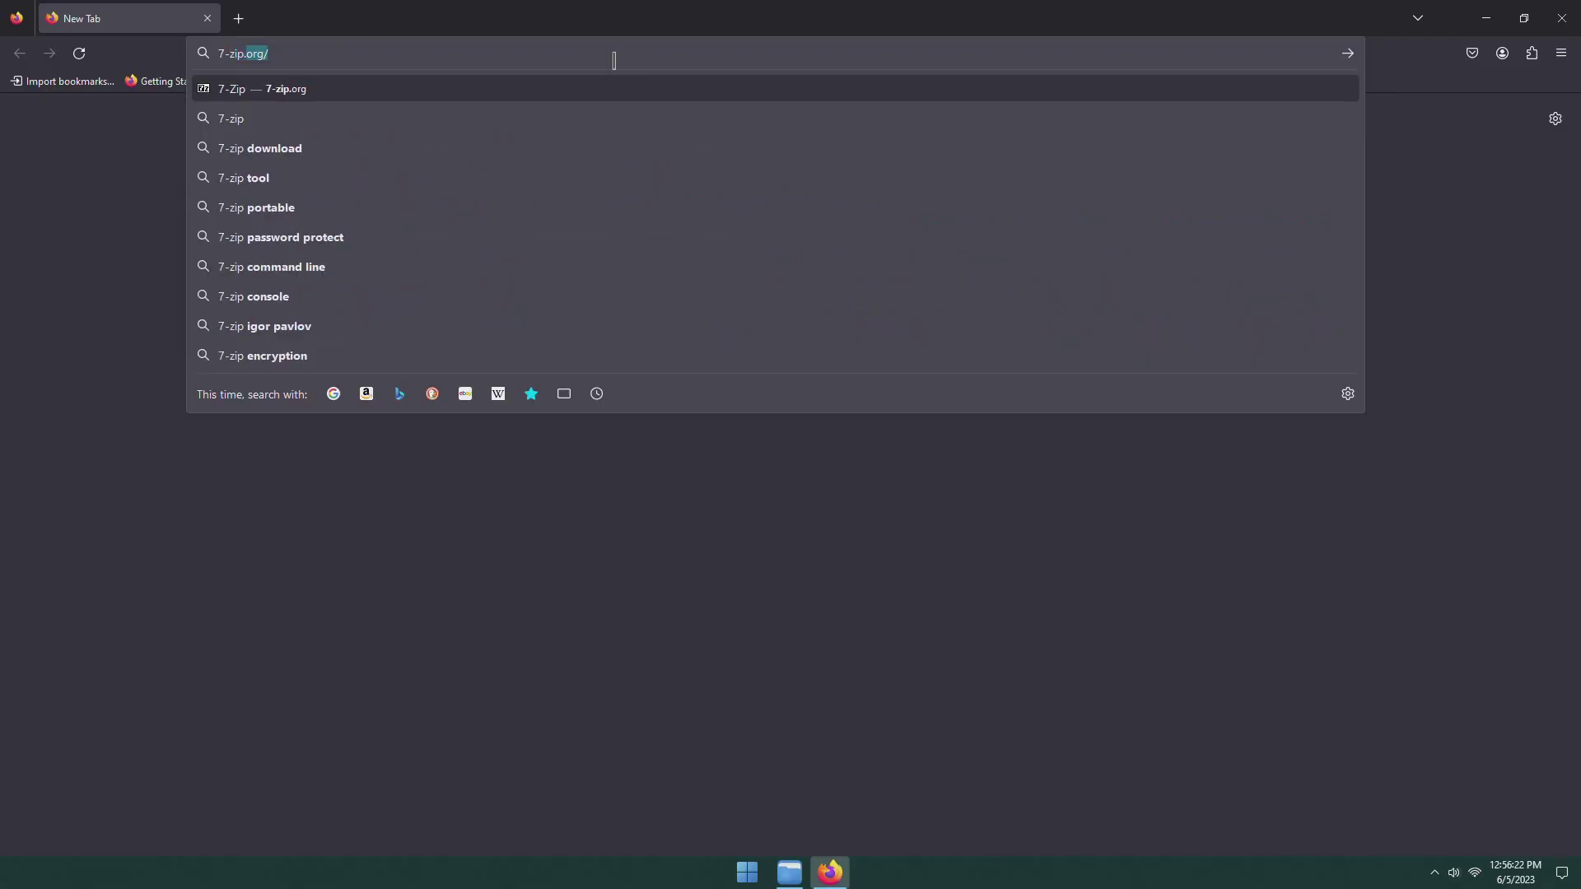
Load 7-zip.org and download the 64-bit x64 7-Zip 22.01 installer
text(.org)
key(Return)
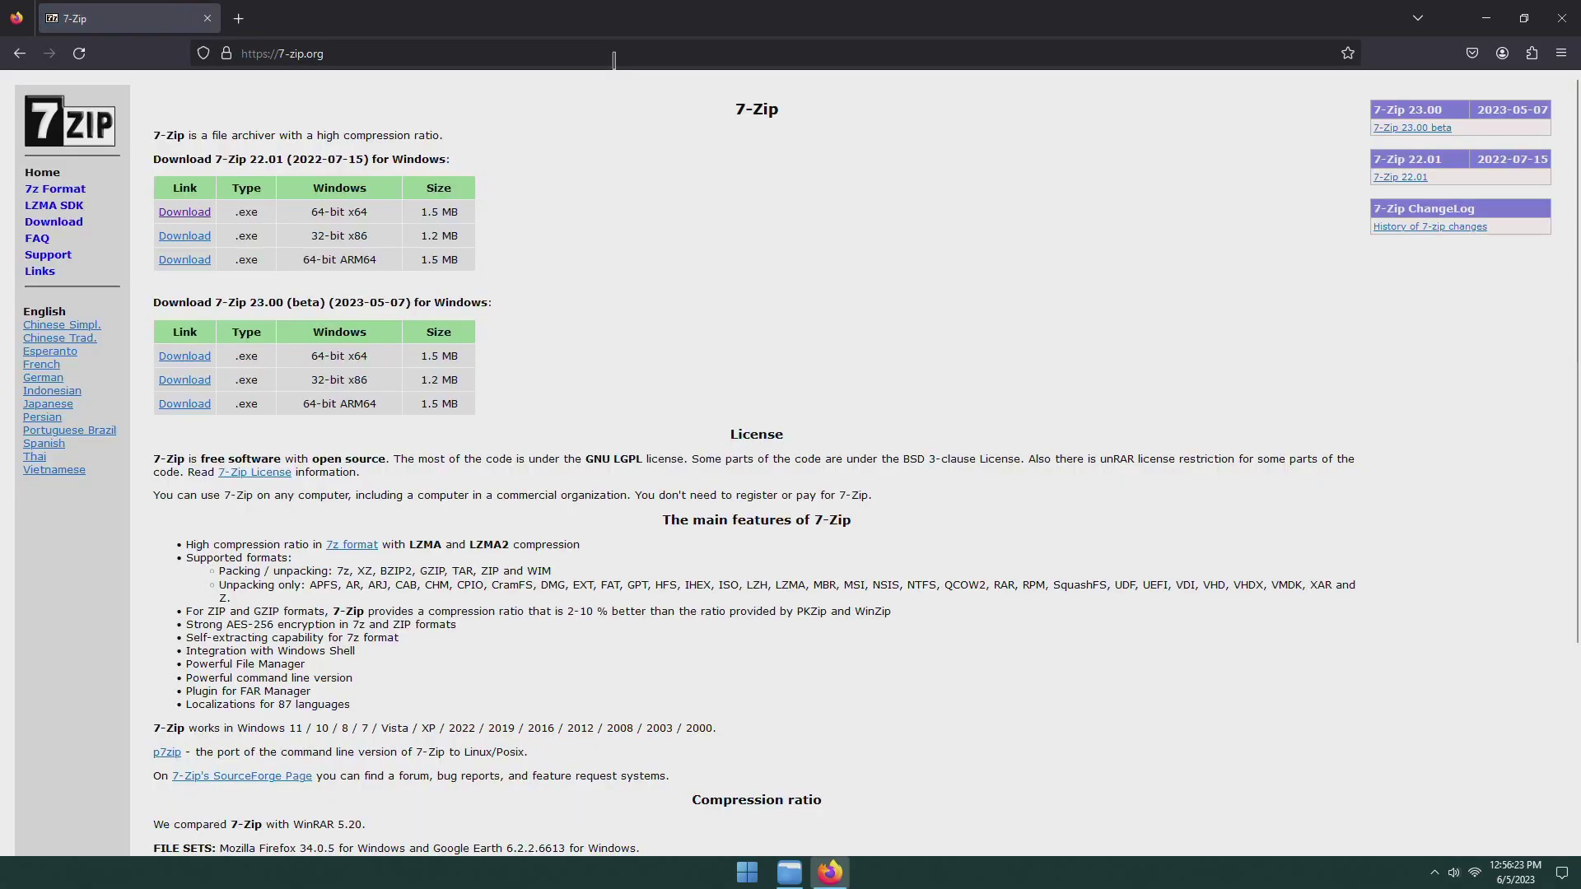
click(194, 212)
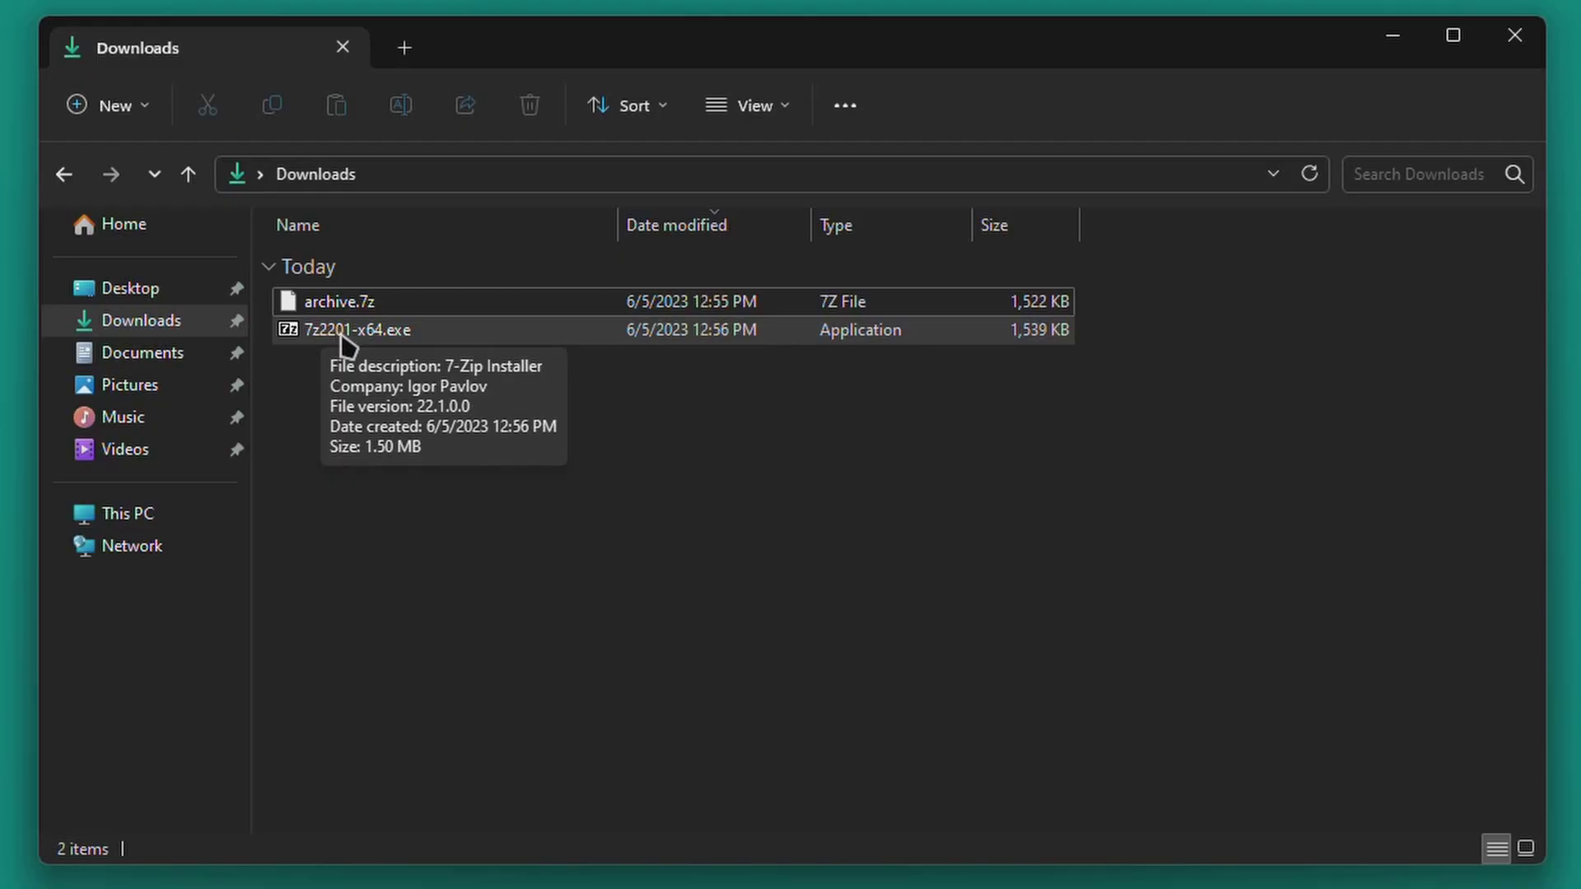
Run 7z2201-x64.exe and install 7-Zip 22.01
double_click(346, 330)
click(690, 566)
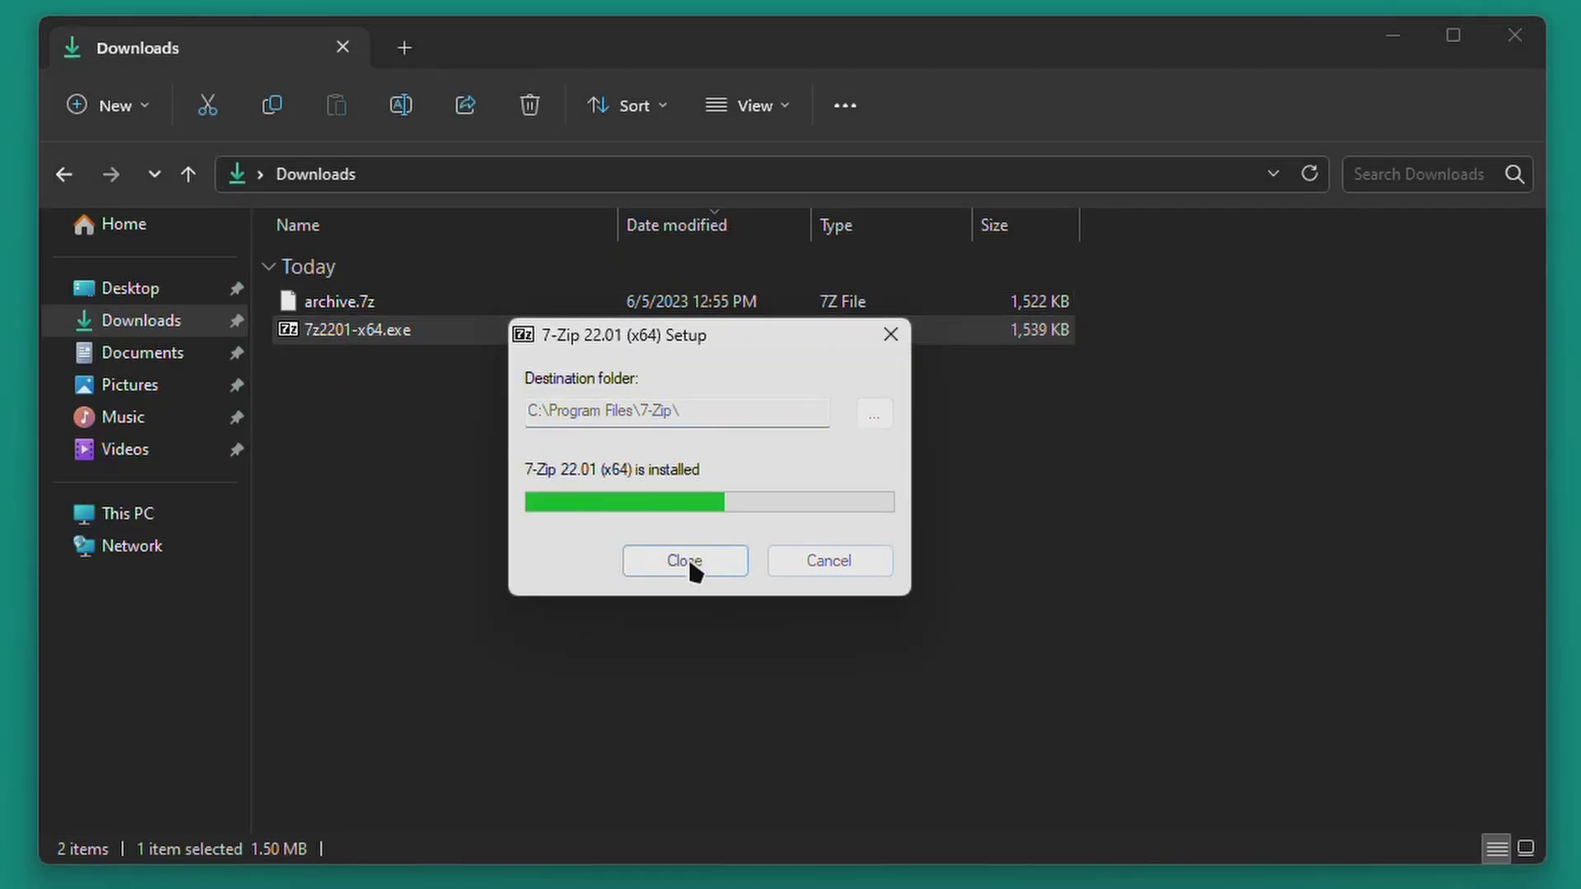
click(686, 561)
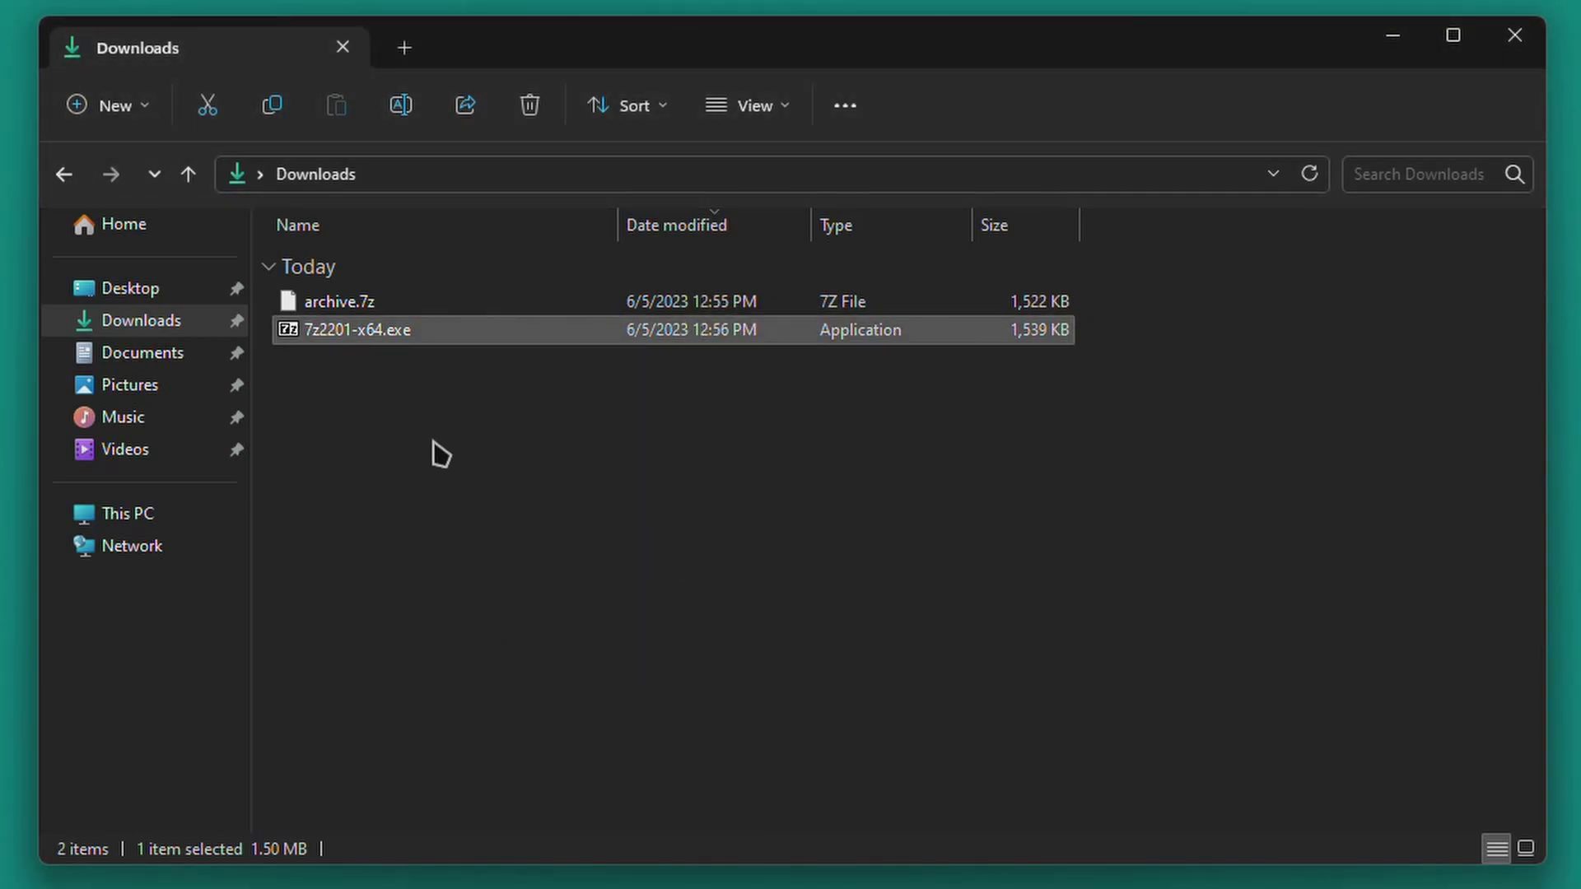
Extract archive.7z with 7-Zip into its own "archive\" folder
click(366, 306)
right_click(366, 306)
mouse_move(576, 417)
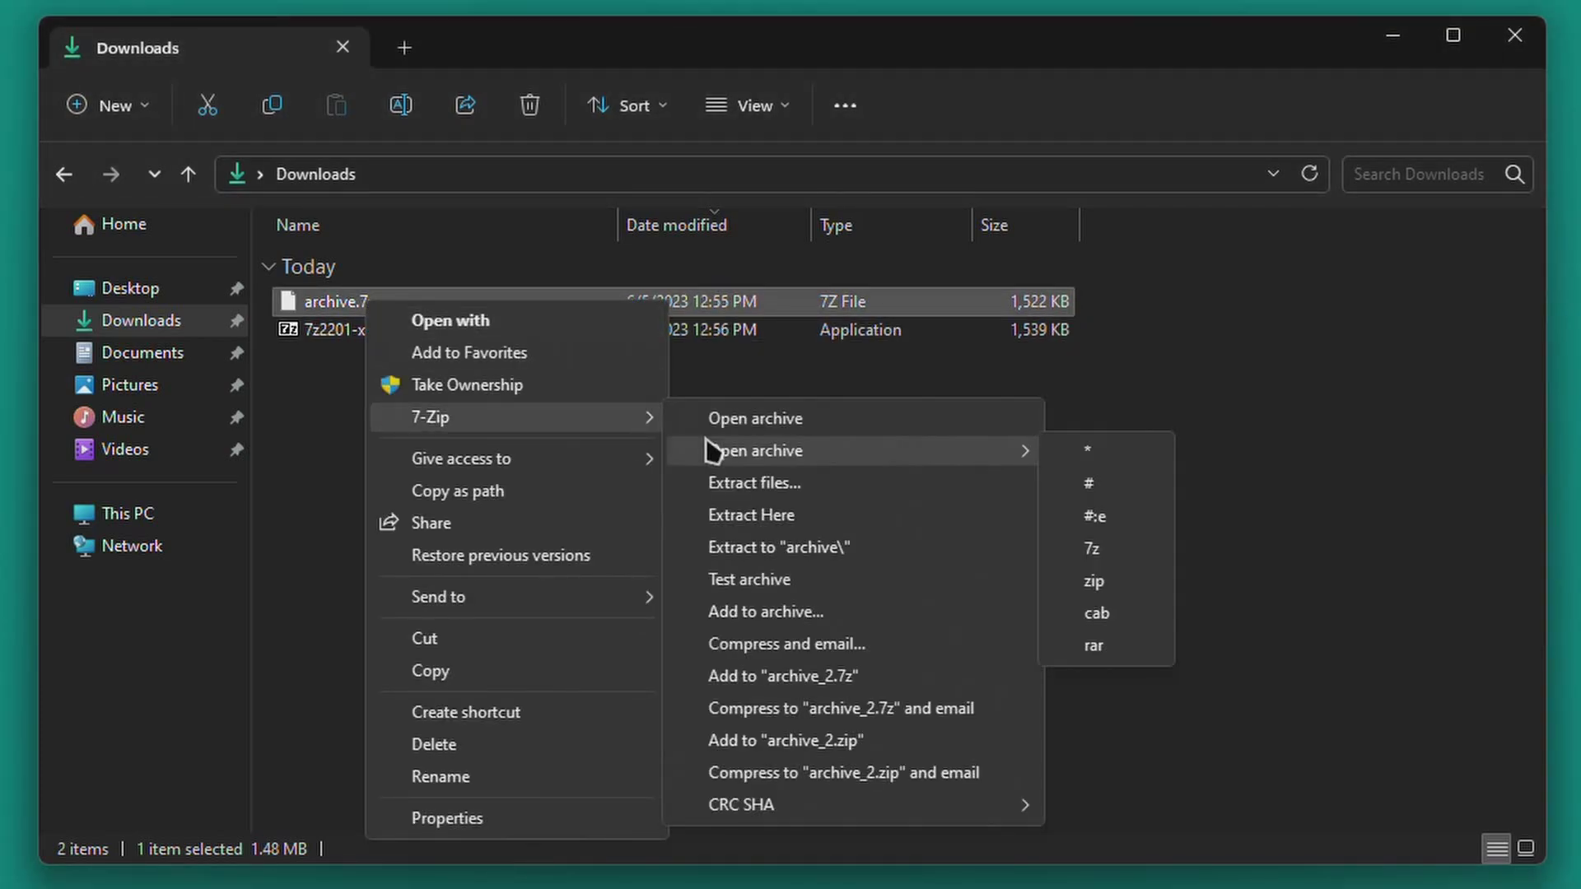
click(821, 548)
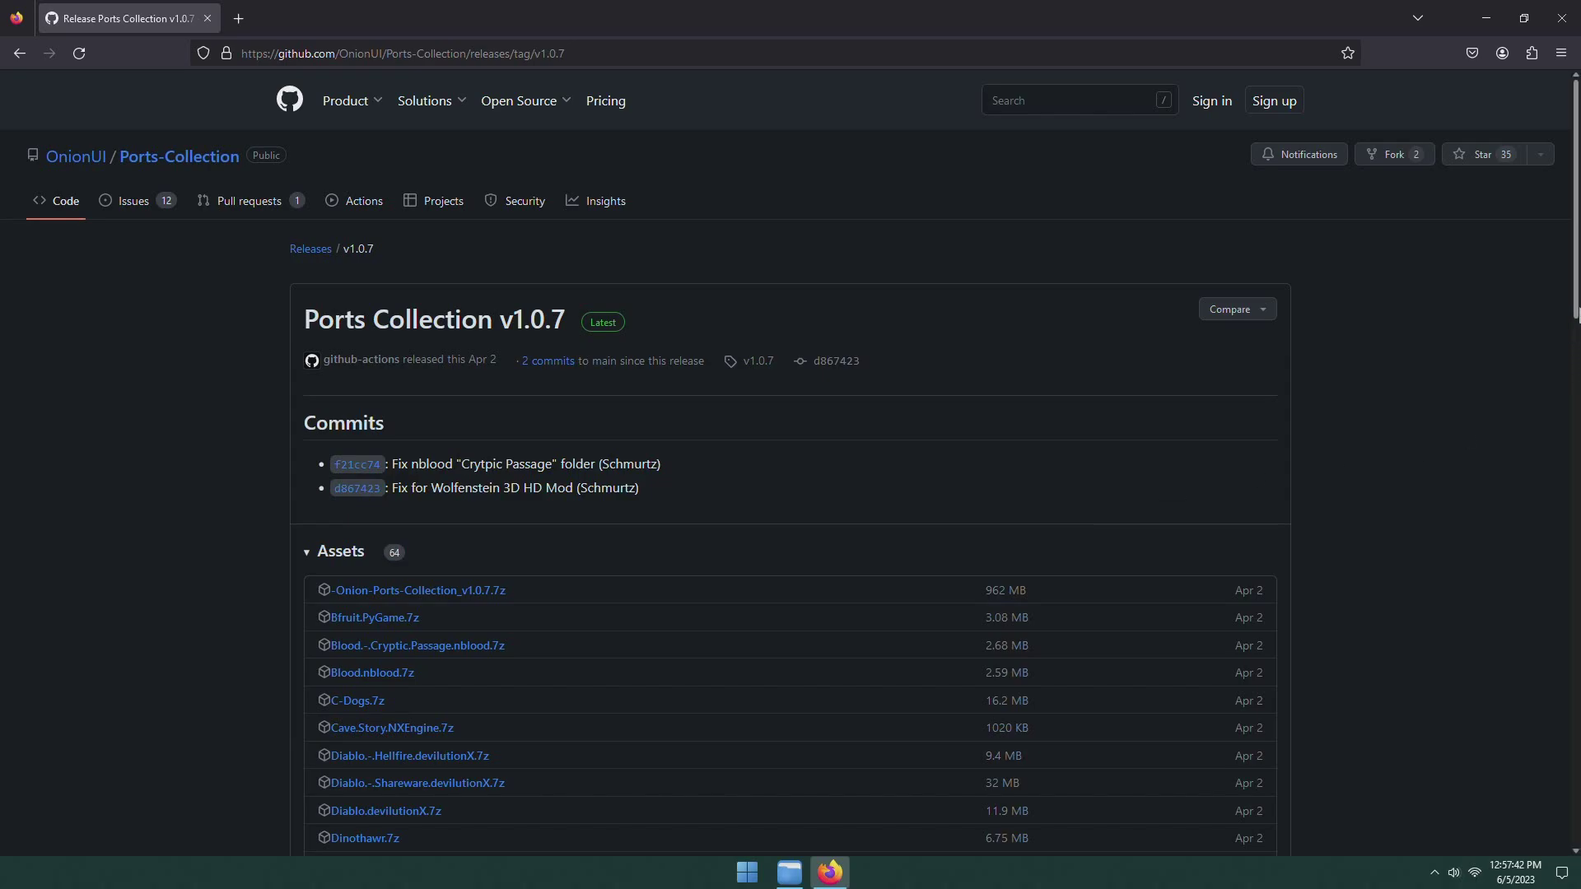
Download Onion-Ports-Collection_v1.0.7.7z from the v1.0.7 release assets and extract it into Downloads
scroll(1561, 371, down, 3)
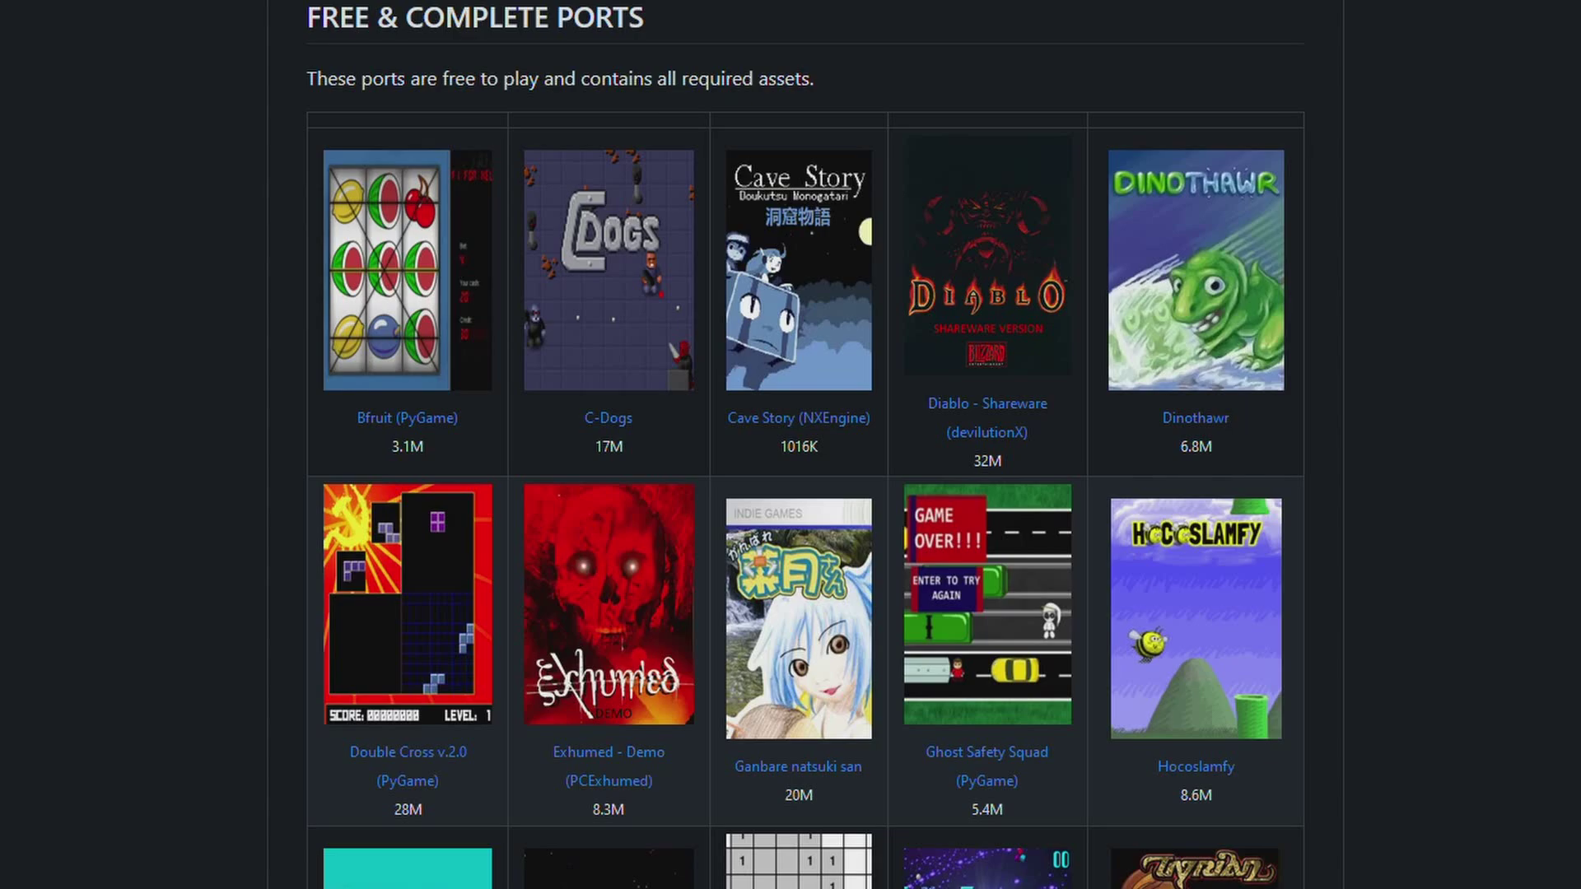
scroll(805, 444, down, 6)
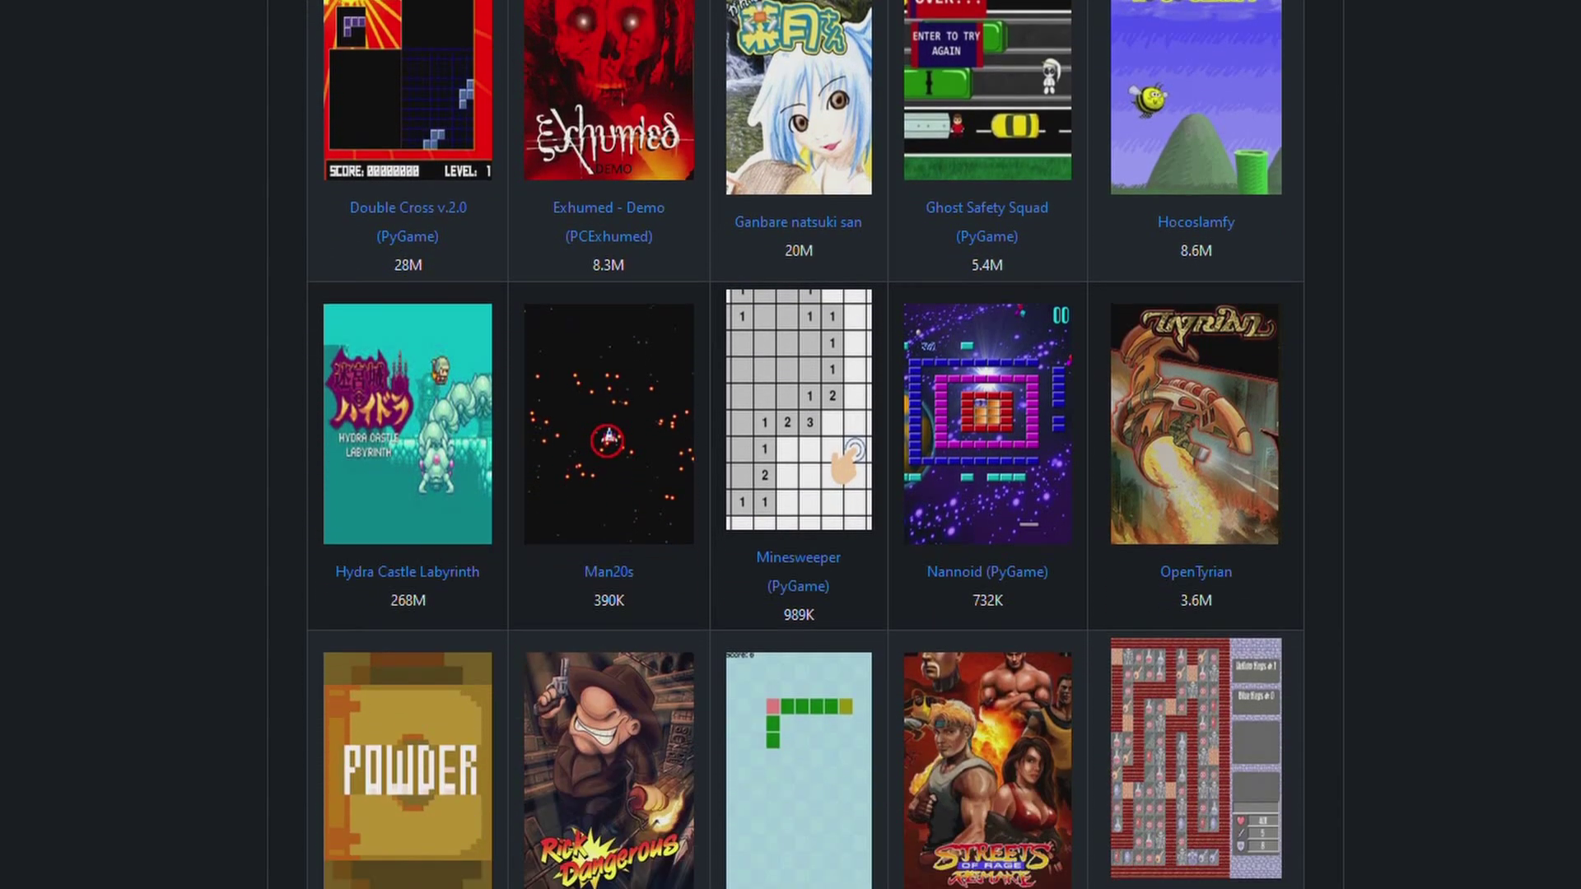
scroll(805, 445, down, 5)
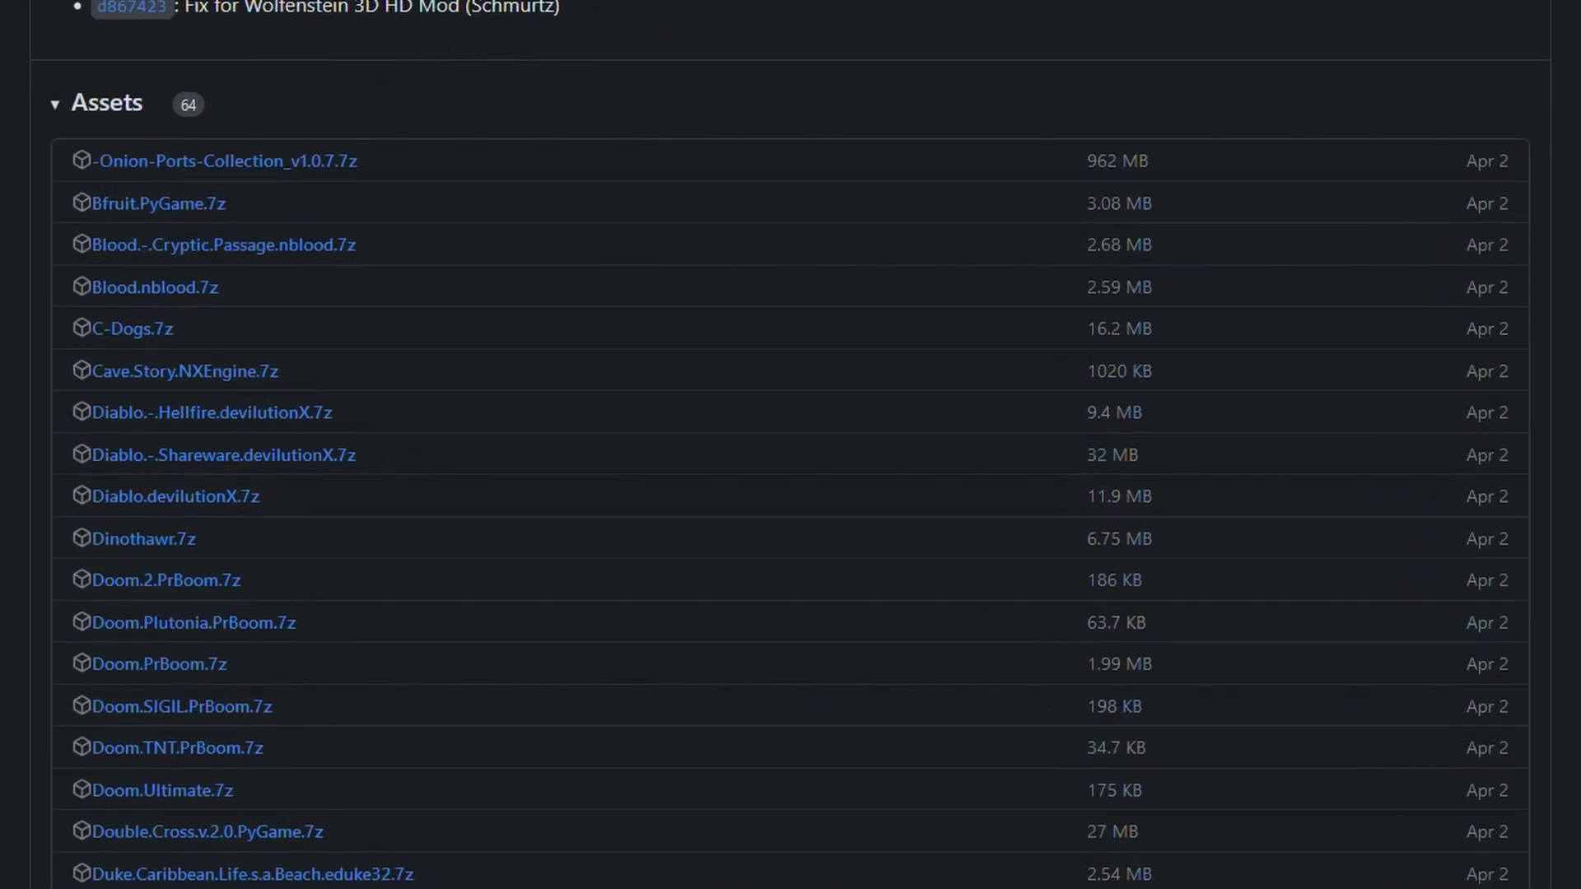
click(280, 180)
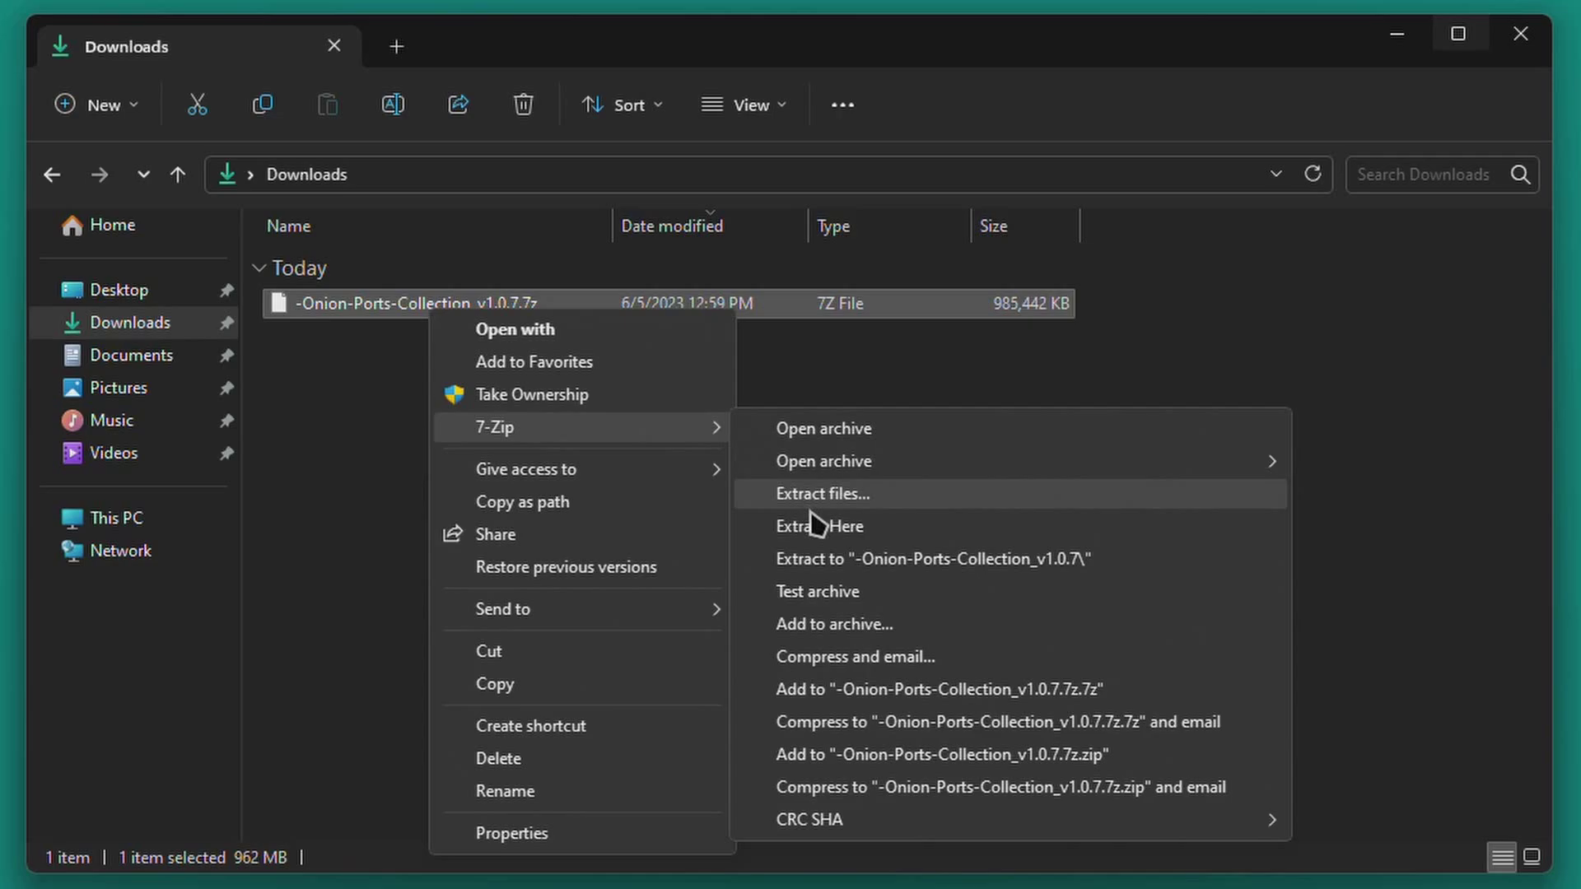
click(815, 522)
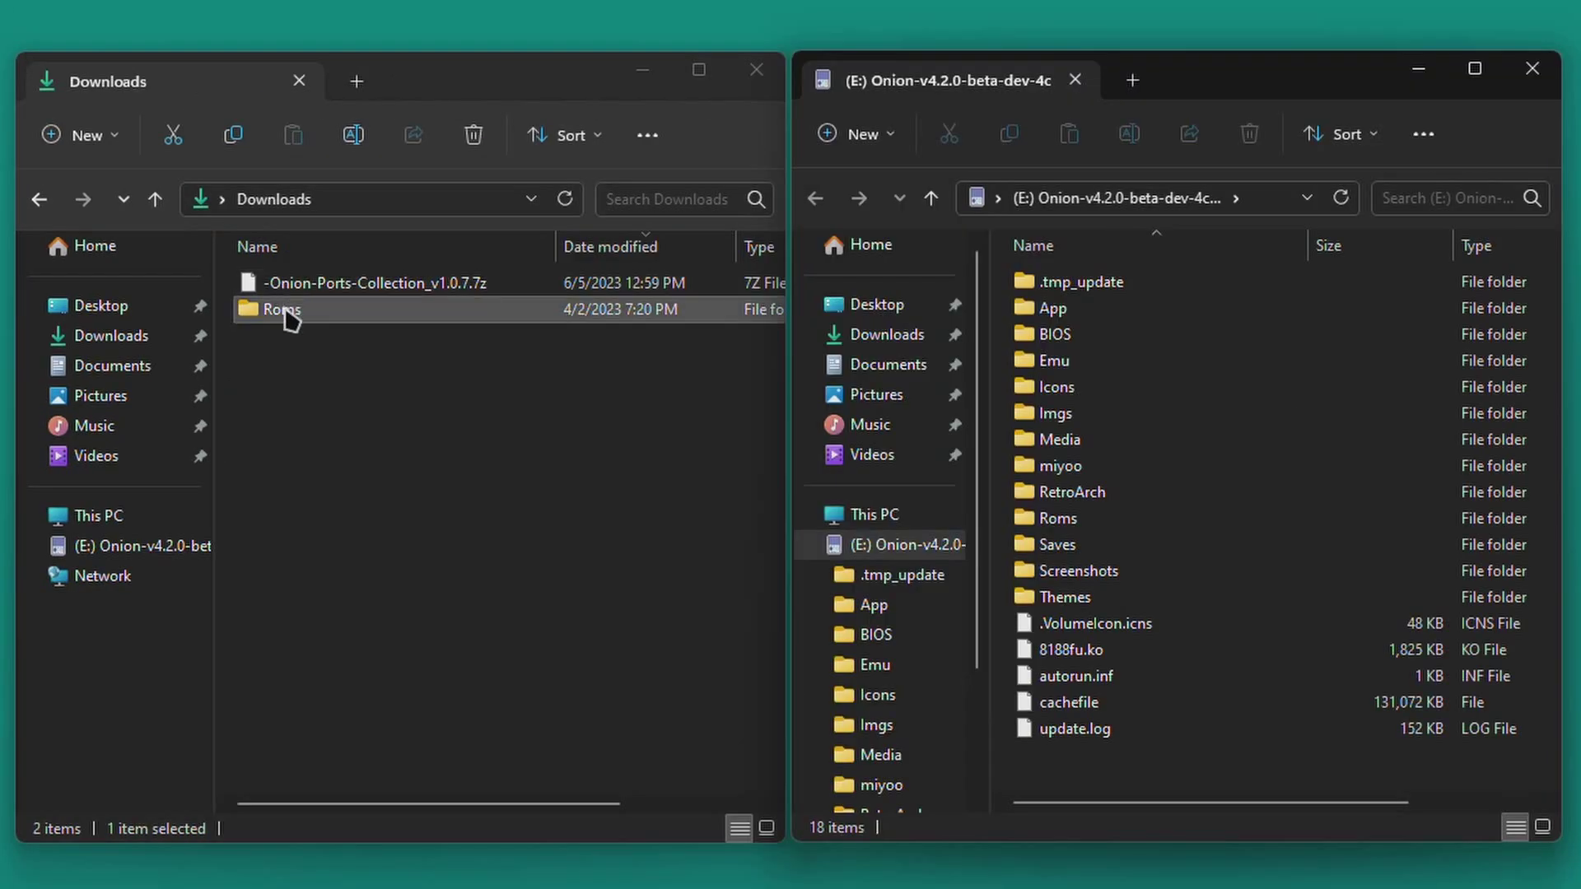
Drag the extracted Roms folder from Downloads onto the Onion SD card root
drag(288, 314, 1004, 424)
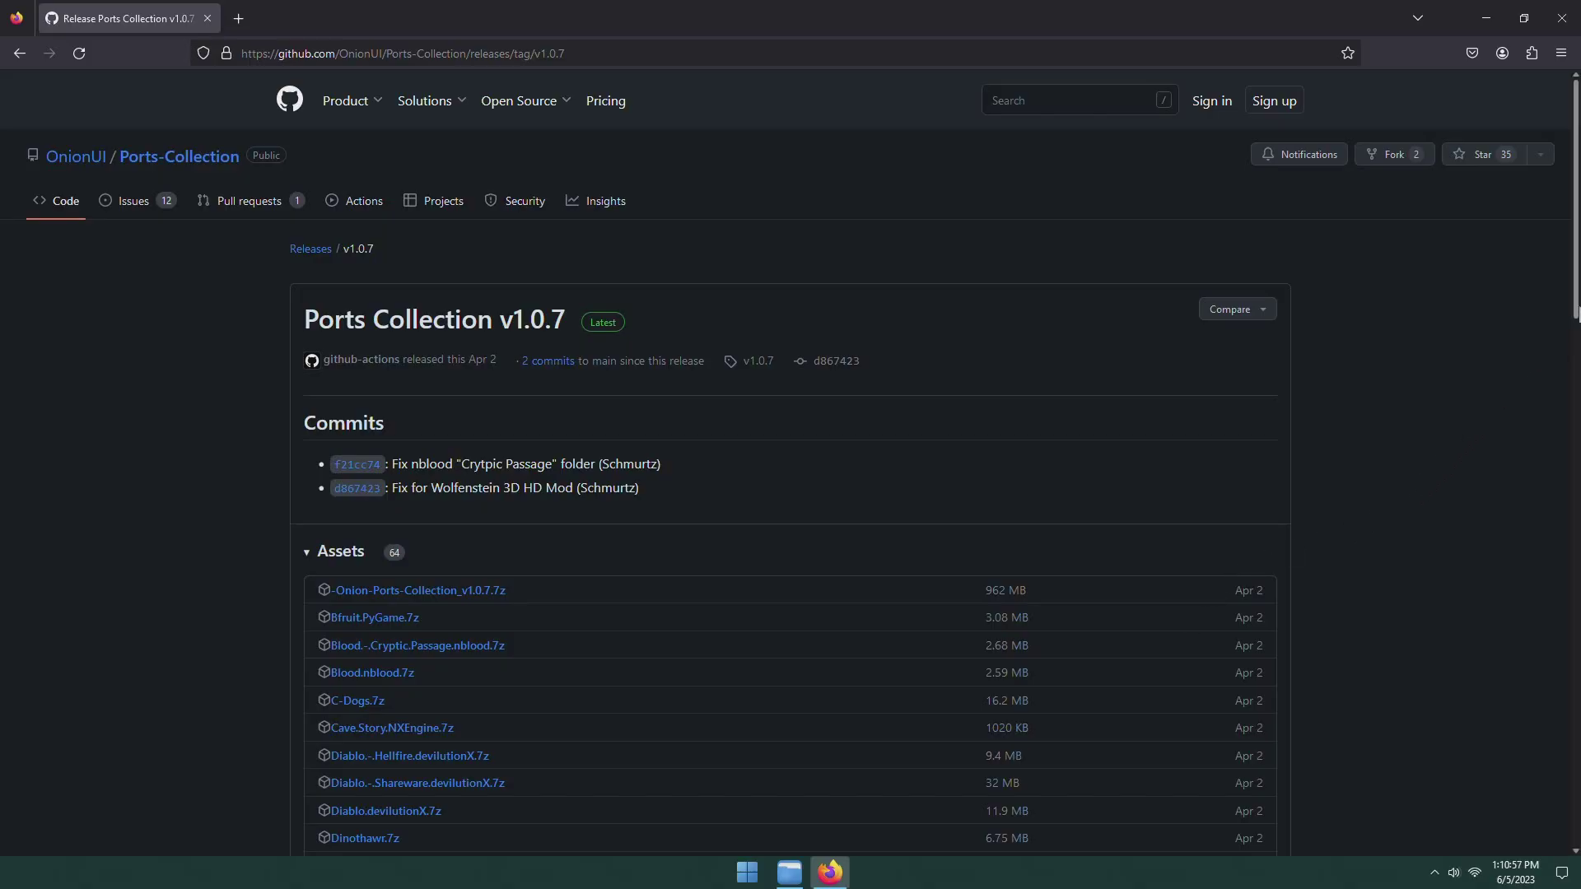
scroll(1571, 379, down, 4)
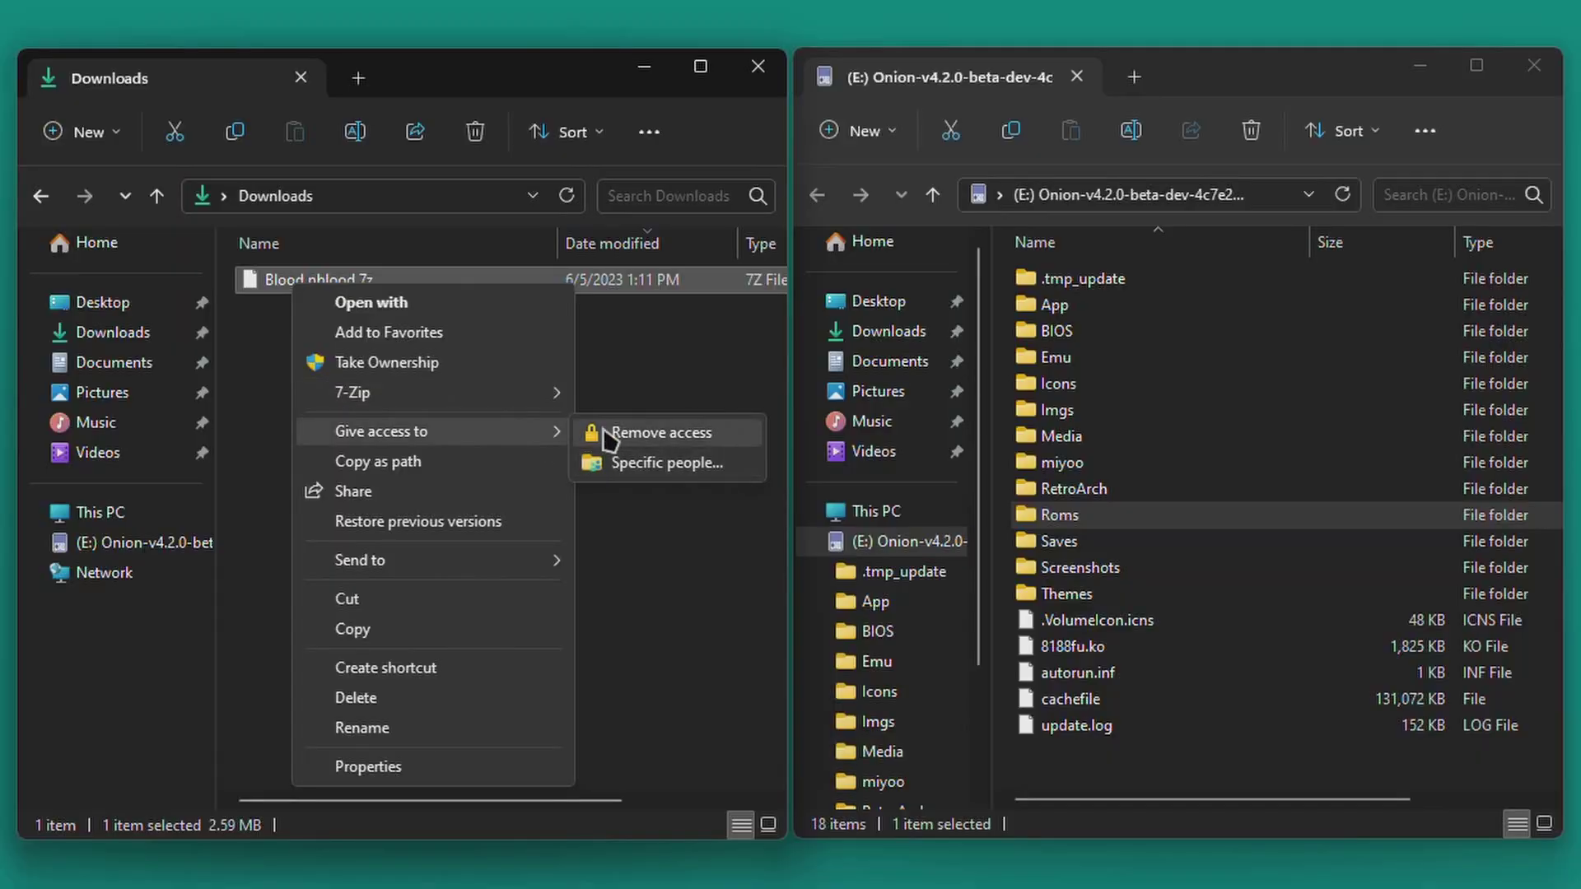
Extract Blood.nblood.7z here and copy its Roms folder to E:, replacing existing files
mouse_move(552, 395)
click(658, 490)
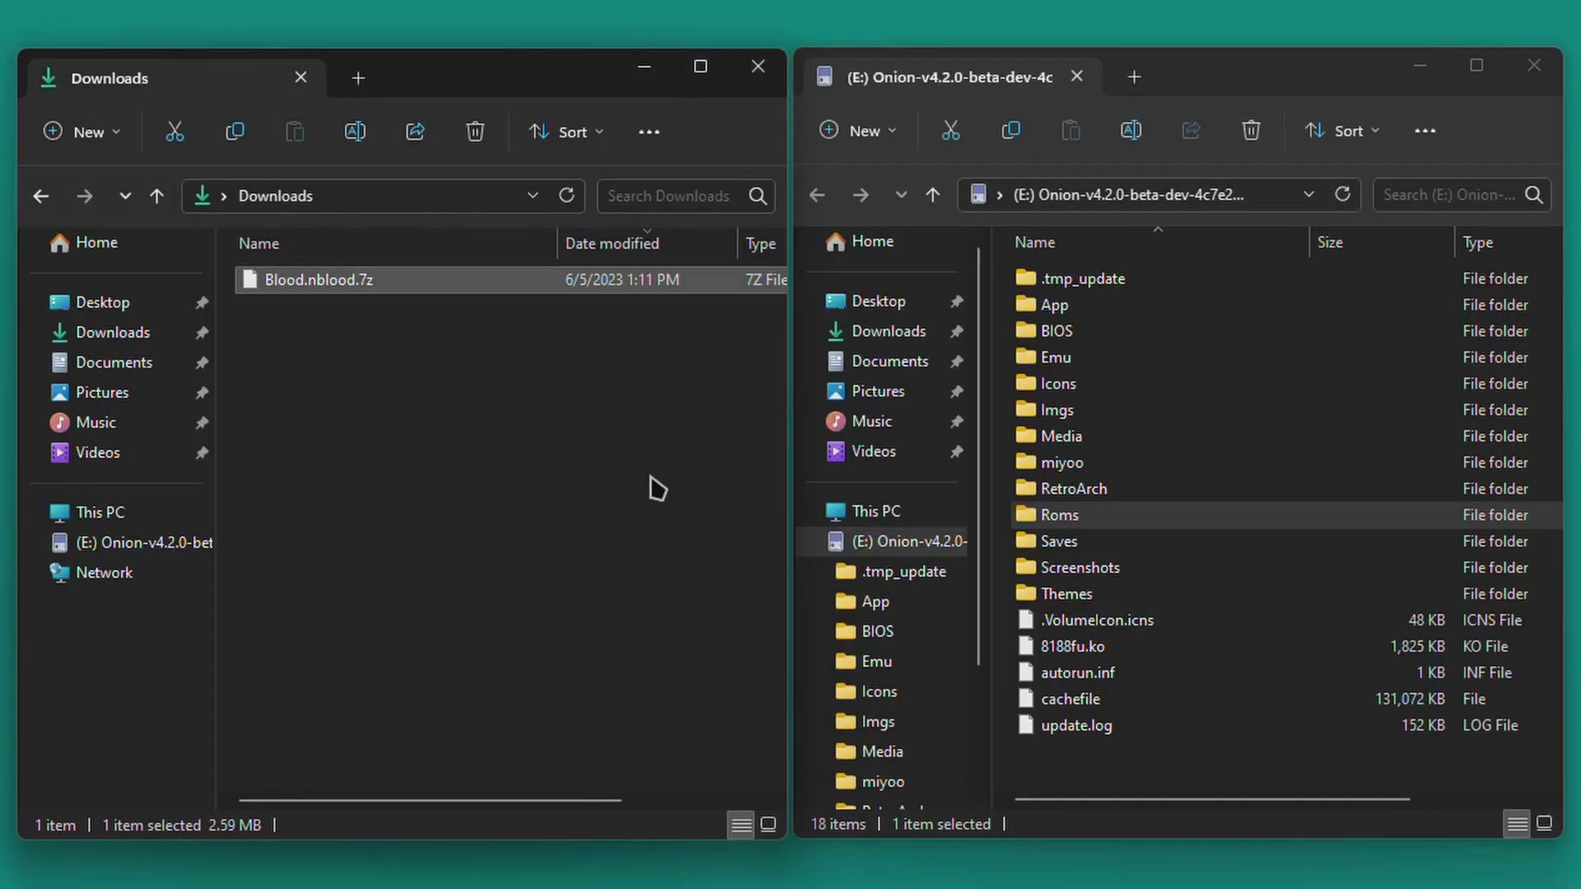
click(428, 490)
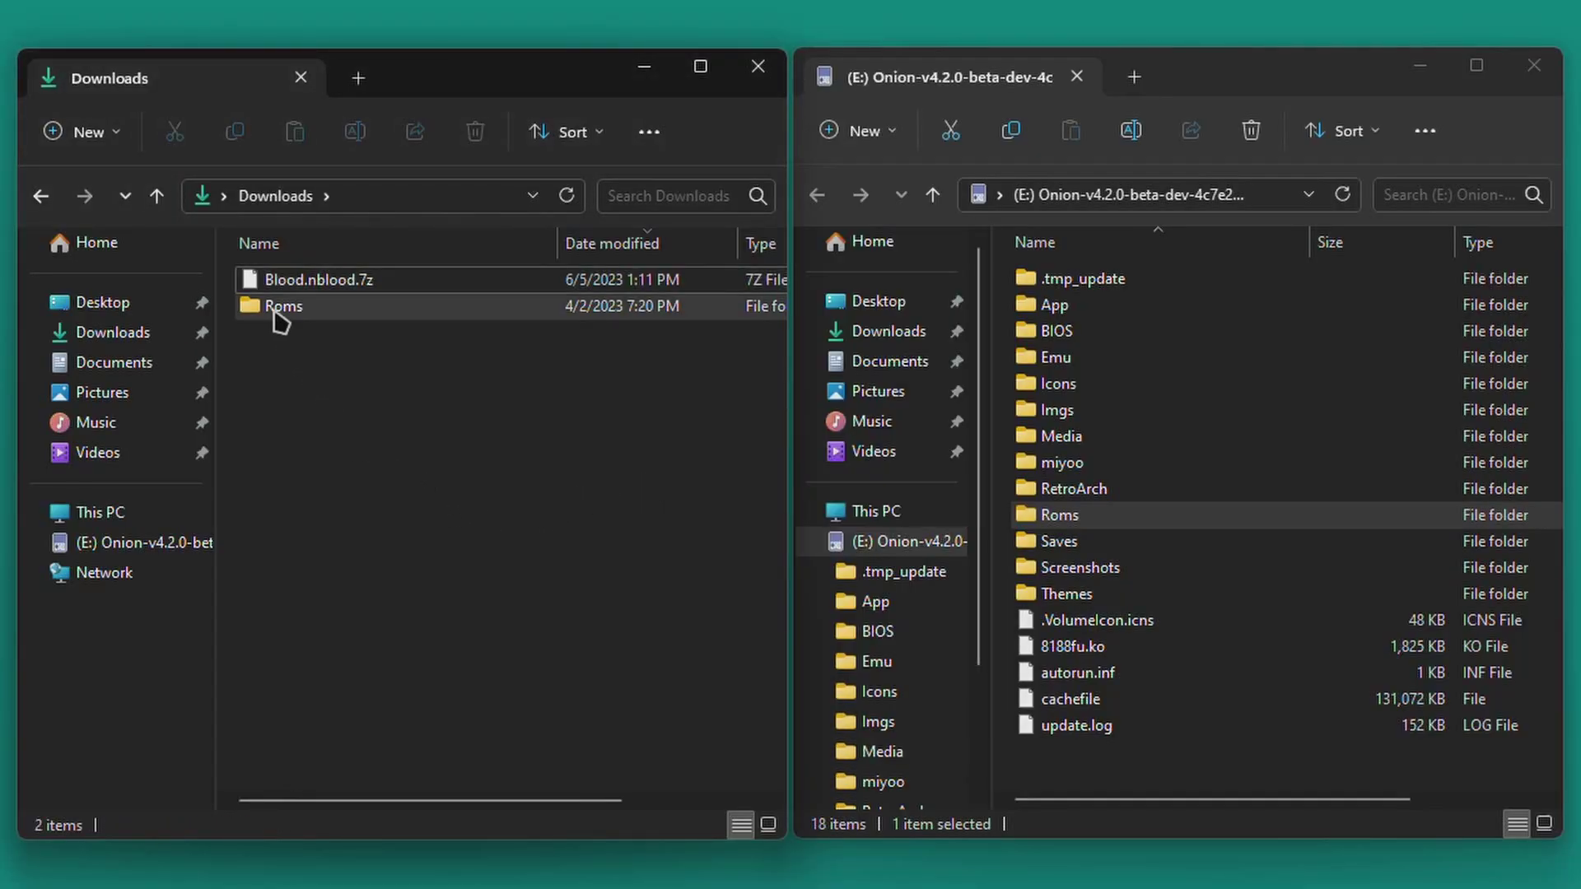
drag(280, 319, 1048, 798)
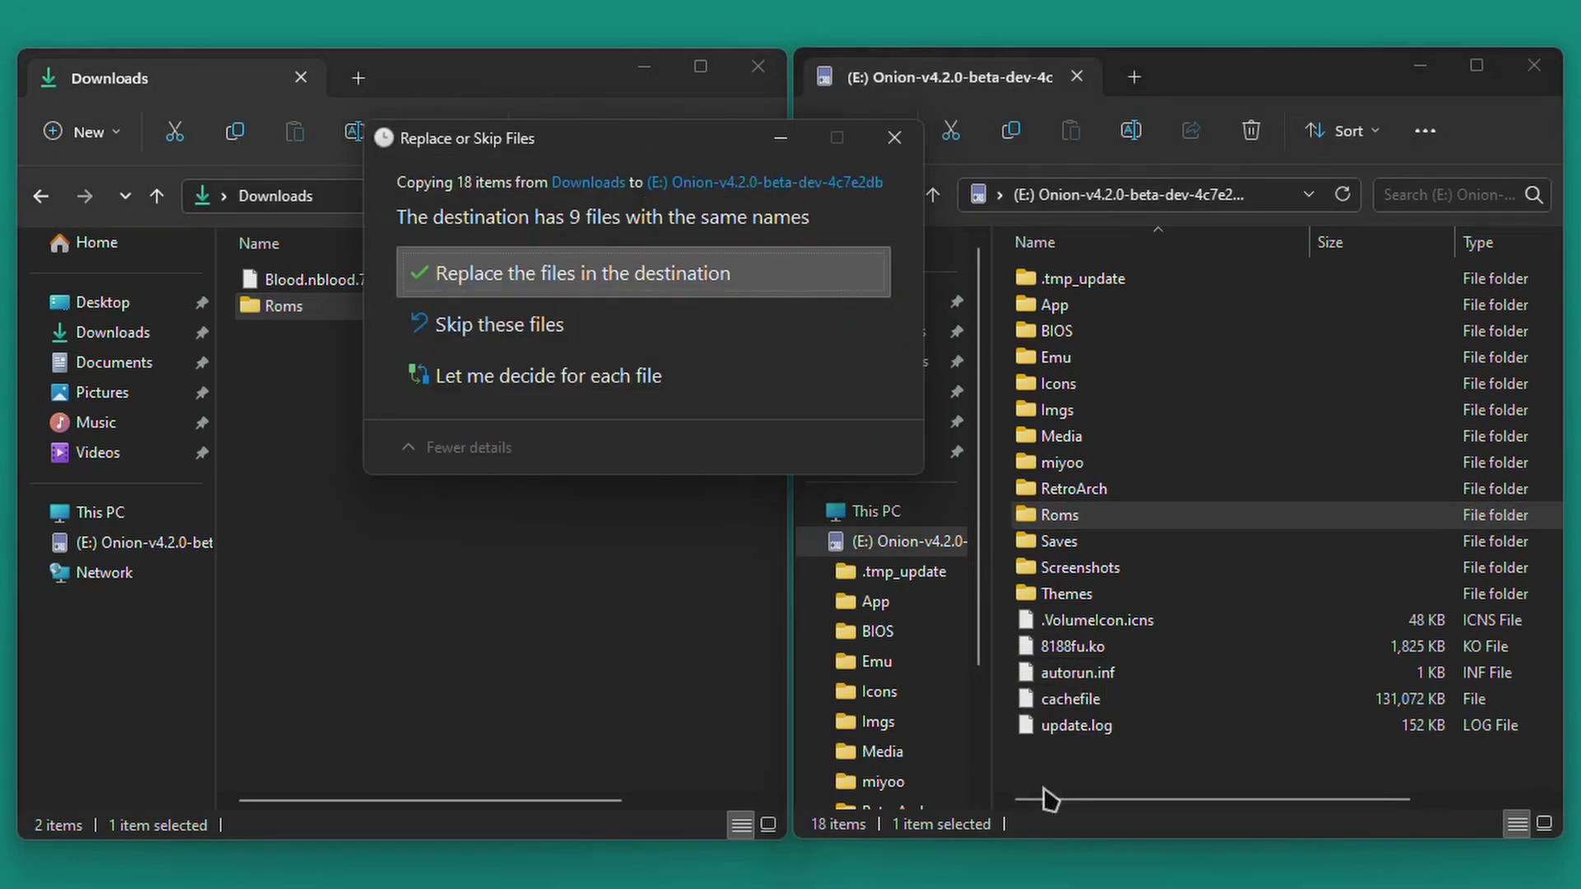
click(649, 286)
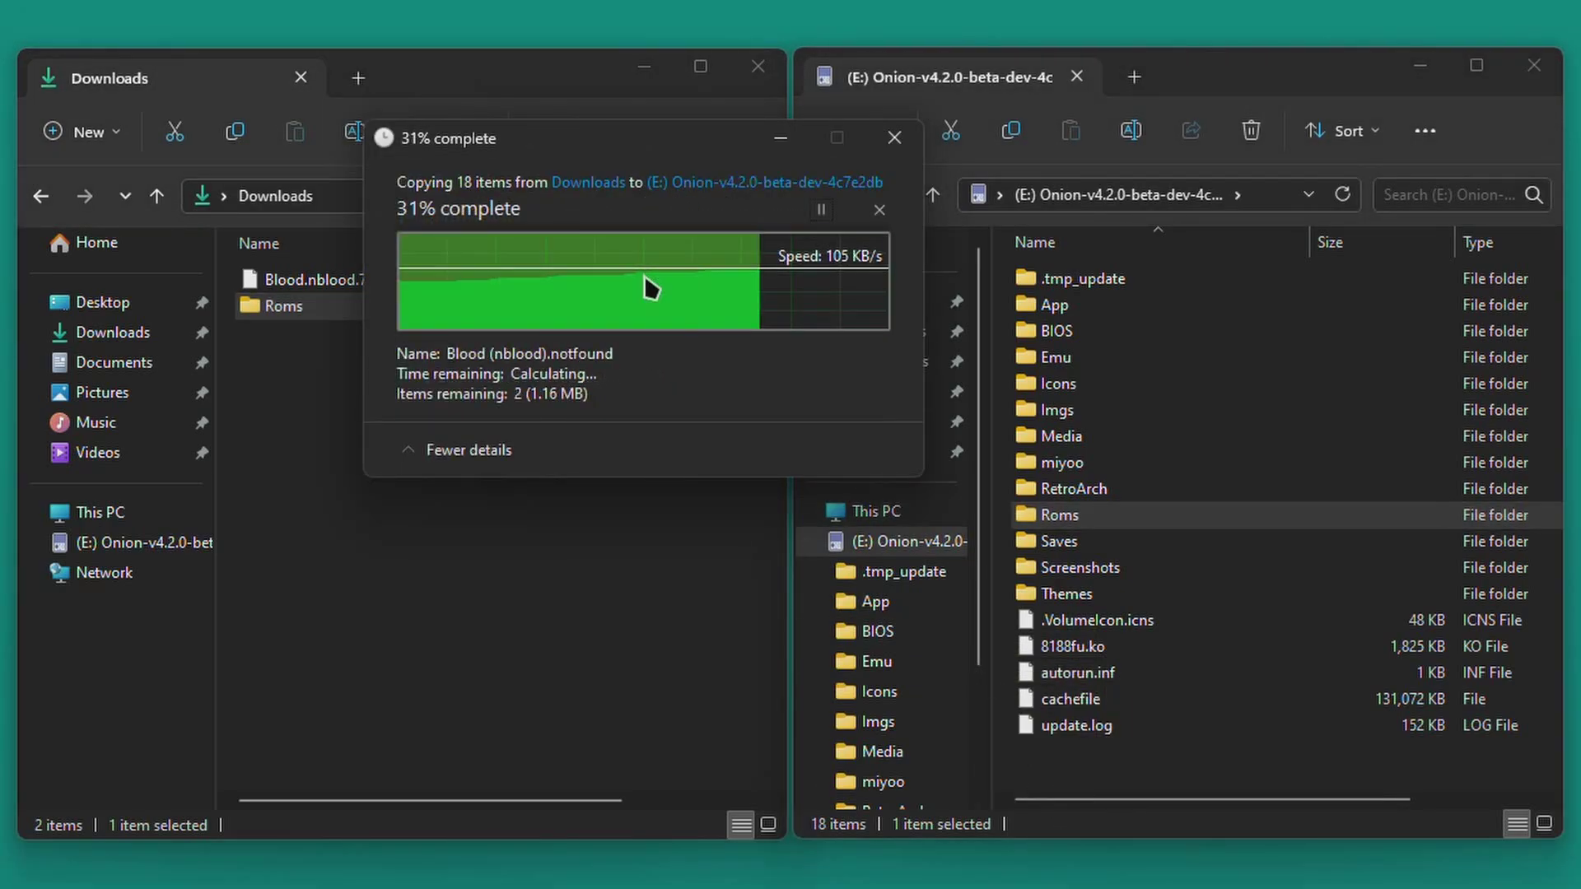
click(614, 550)
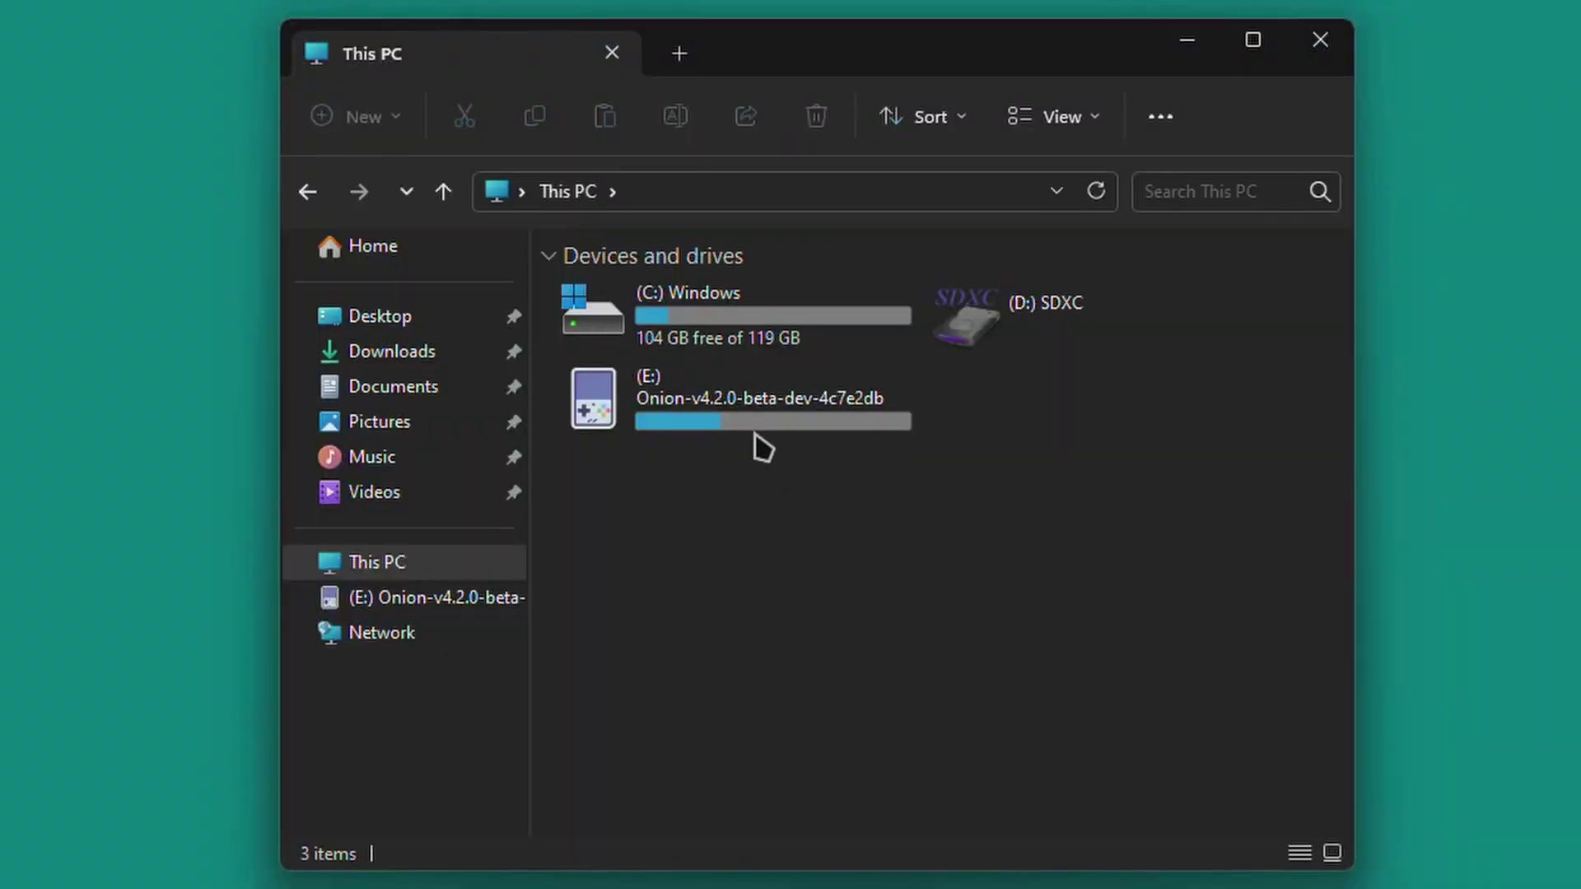
Navigate the SD card to E: > Roms > PORTS > Games > Doom (PrBoom)
double_click(724, 412)
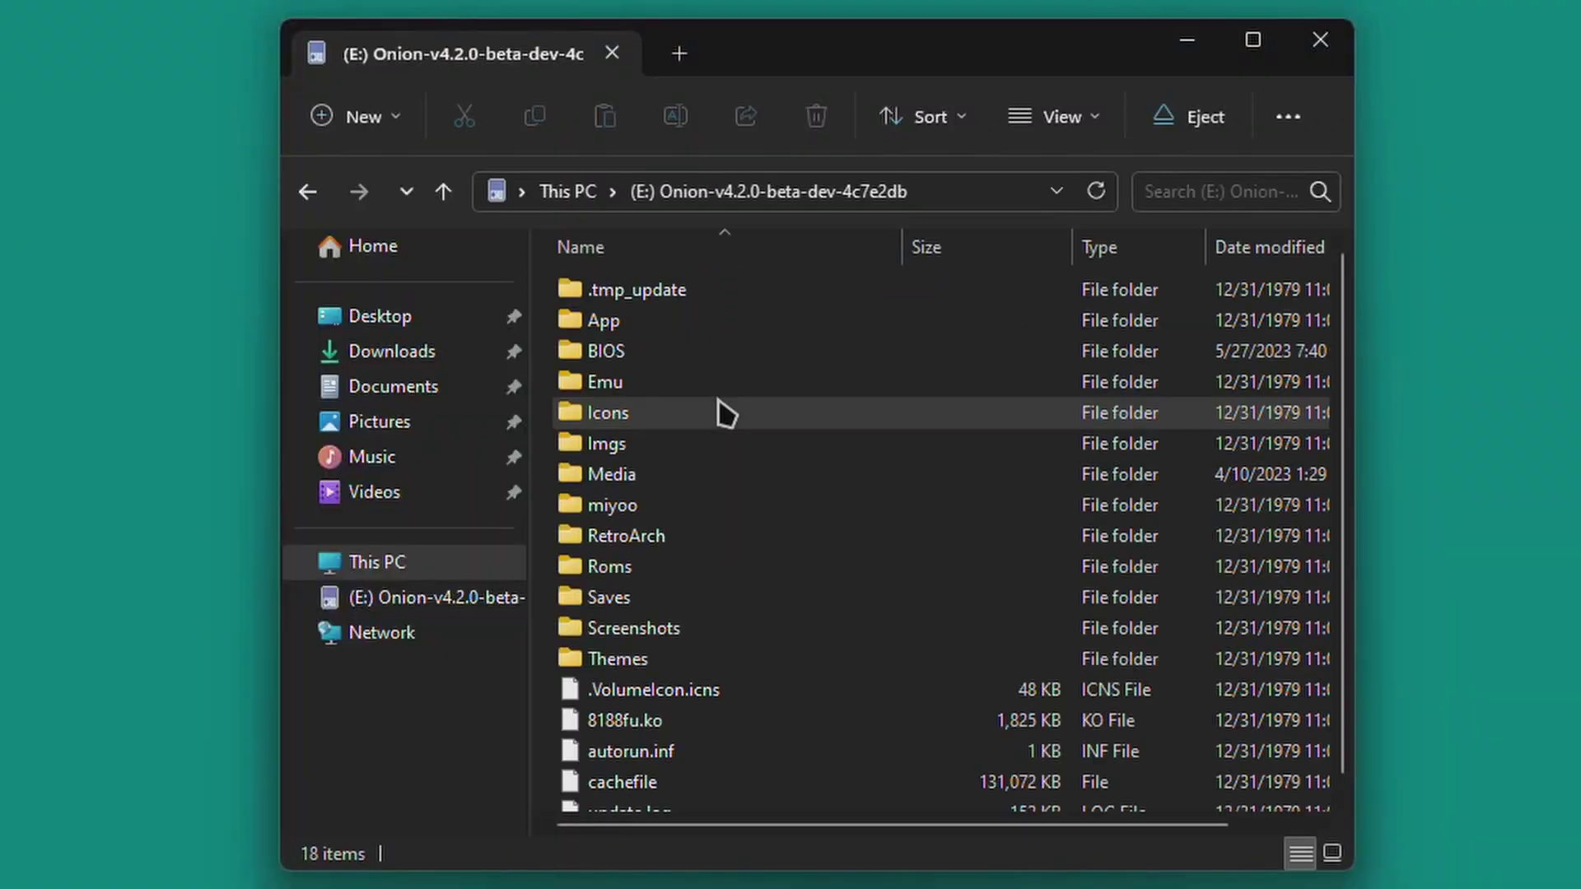
double_click(634, 554)
double_click(609, 662)
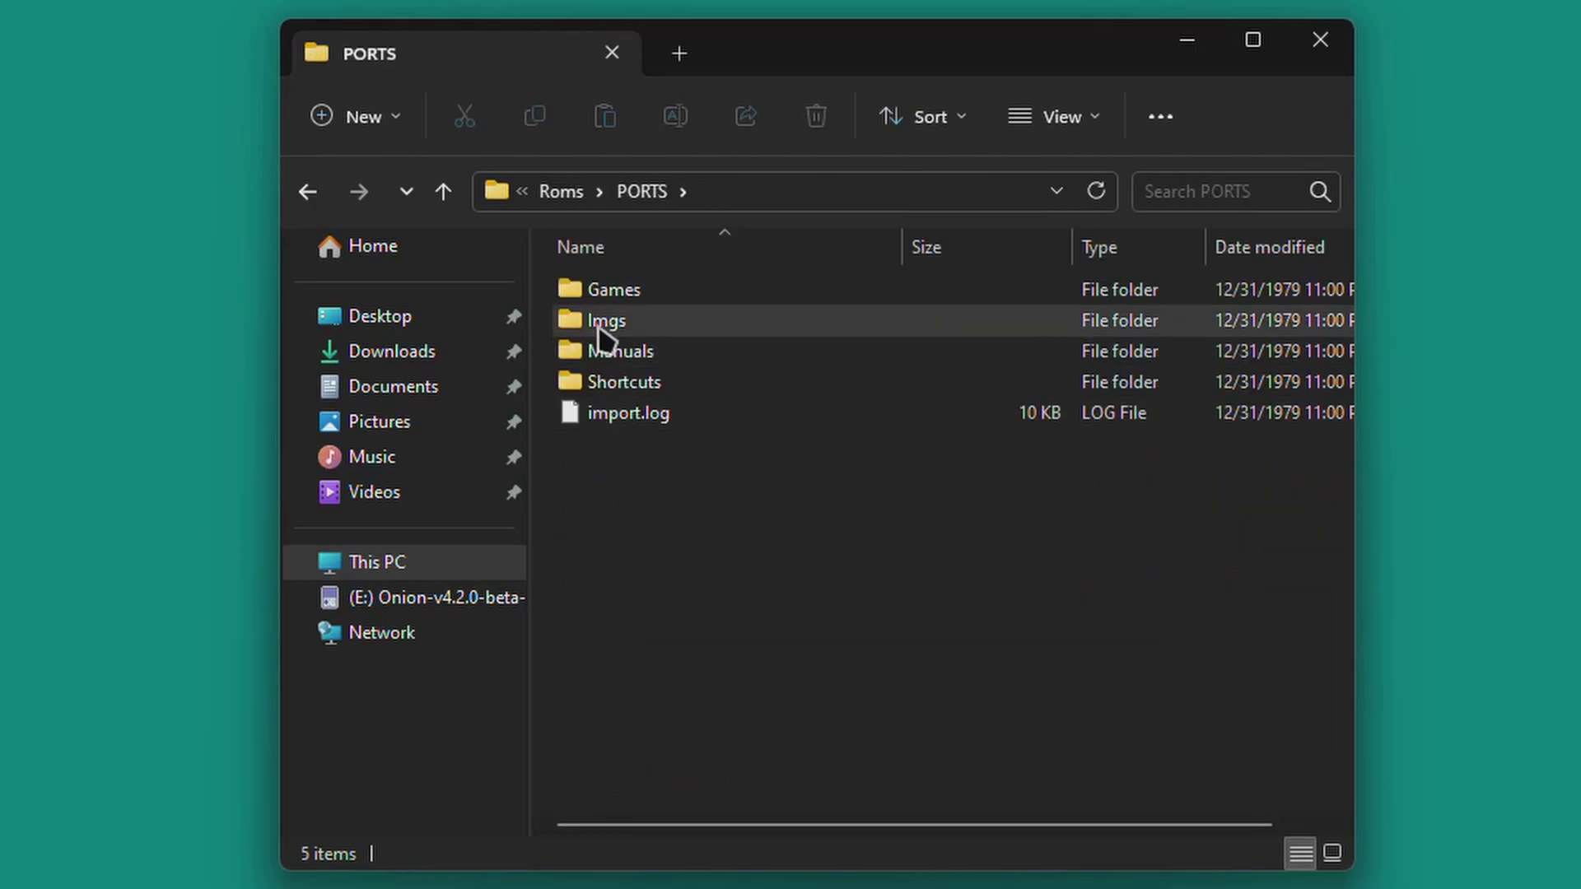
click(620, 298)
double_click(619, 298)
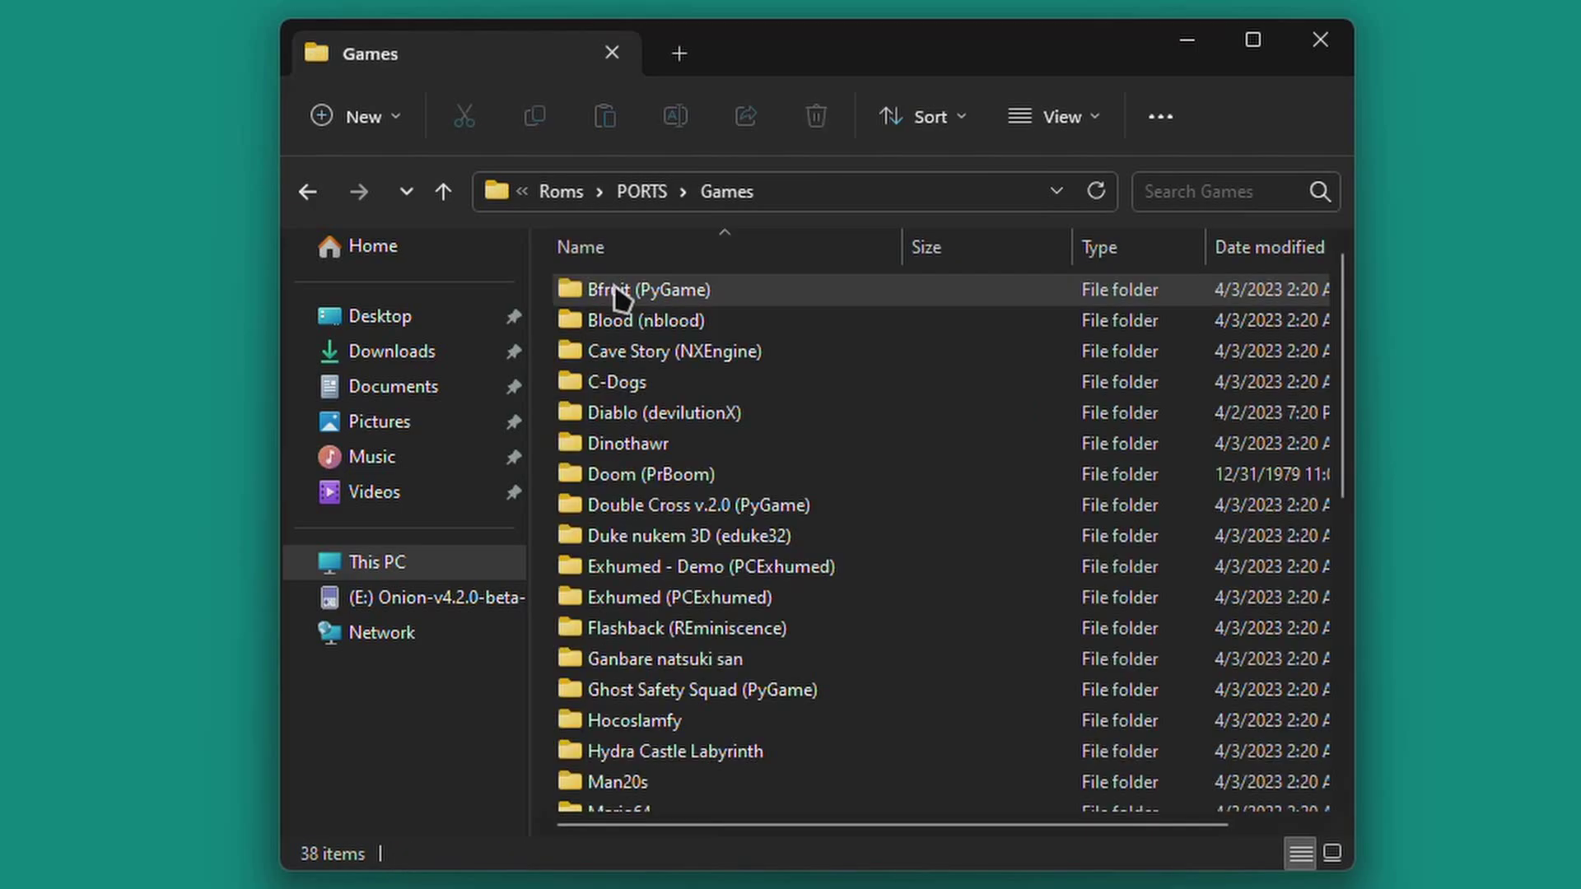
click(670, 486)
double_click(670, 485)
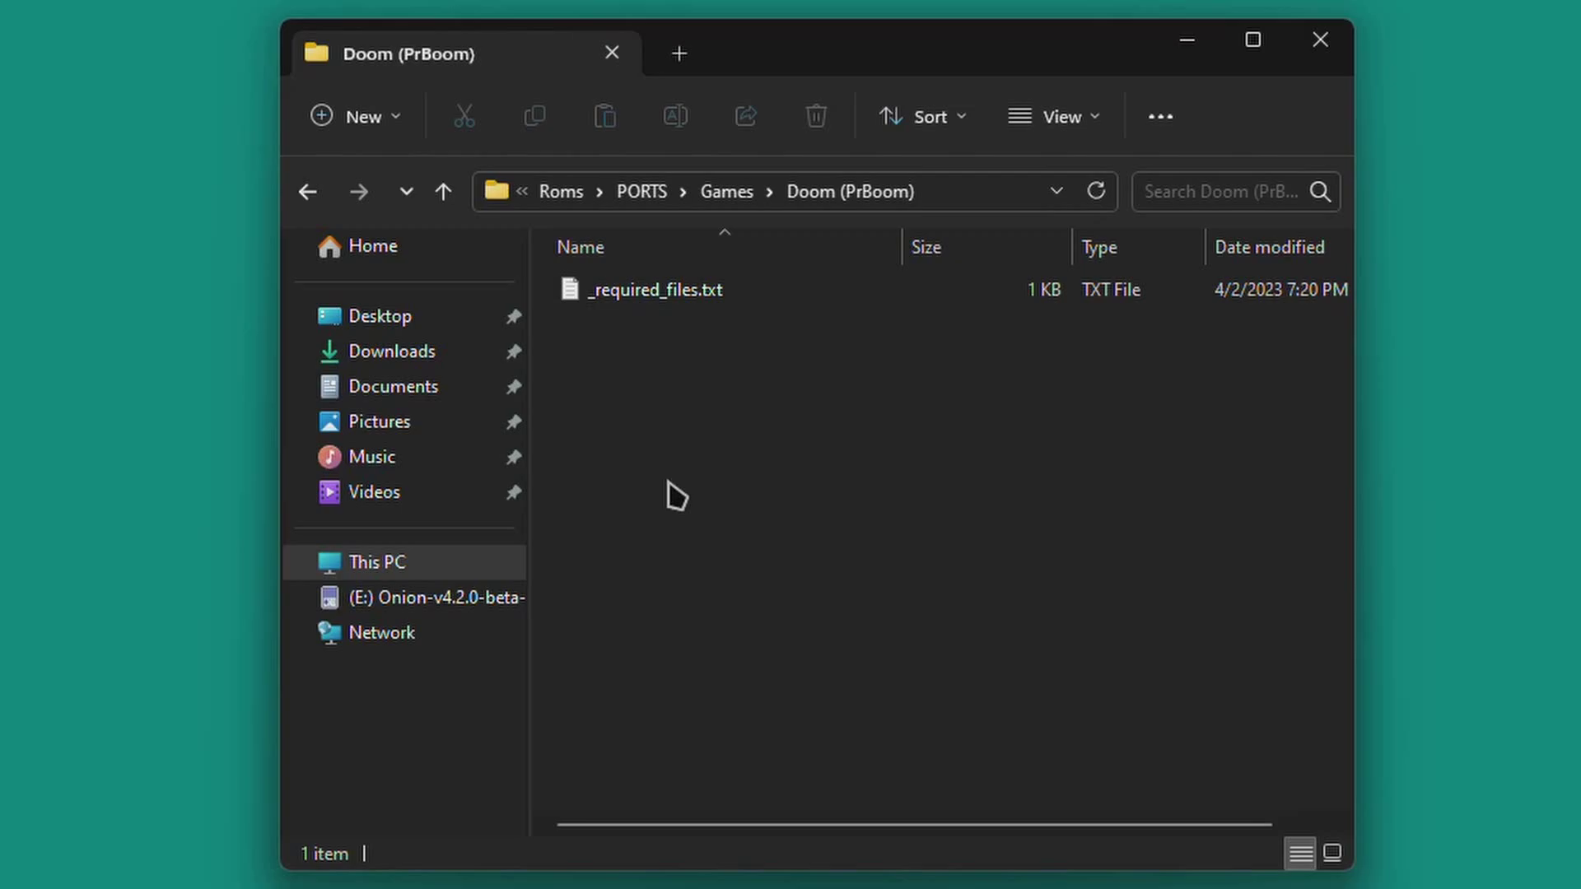
Read the required WAD list in _required_files.txt in Notepad, then close it
double_click(674, 296)
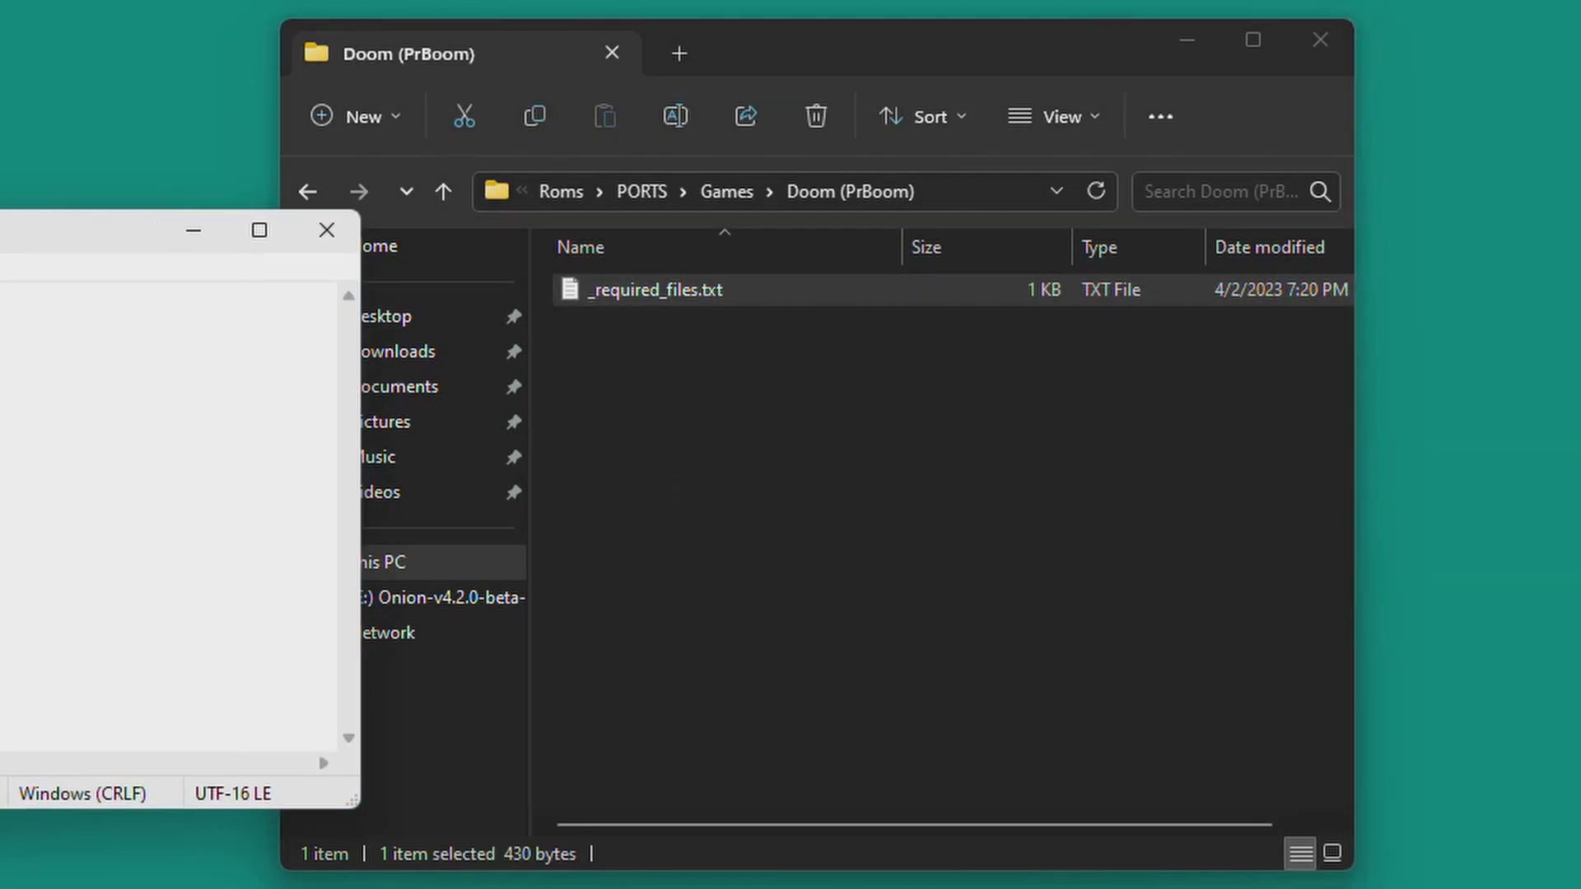
drag(0, 230, 663, 216)
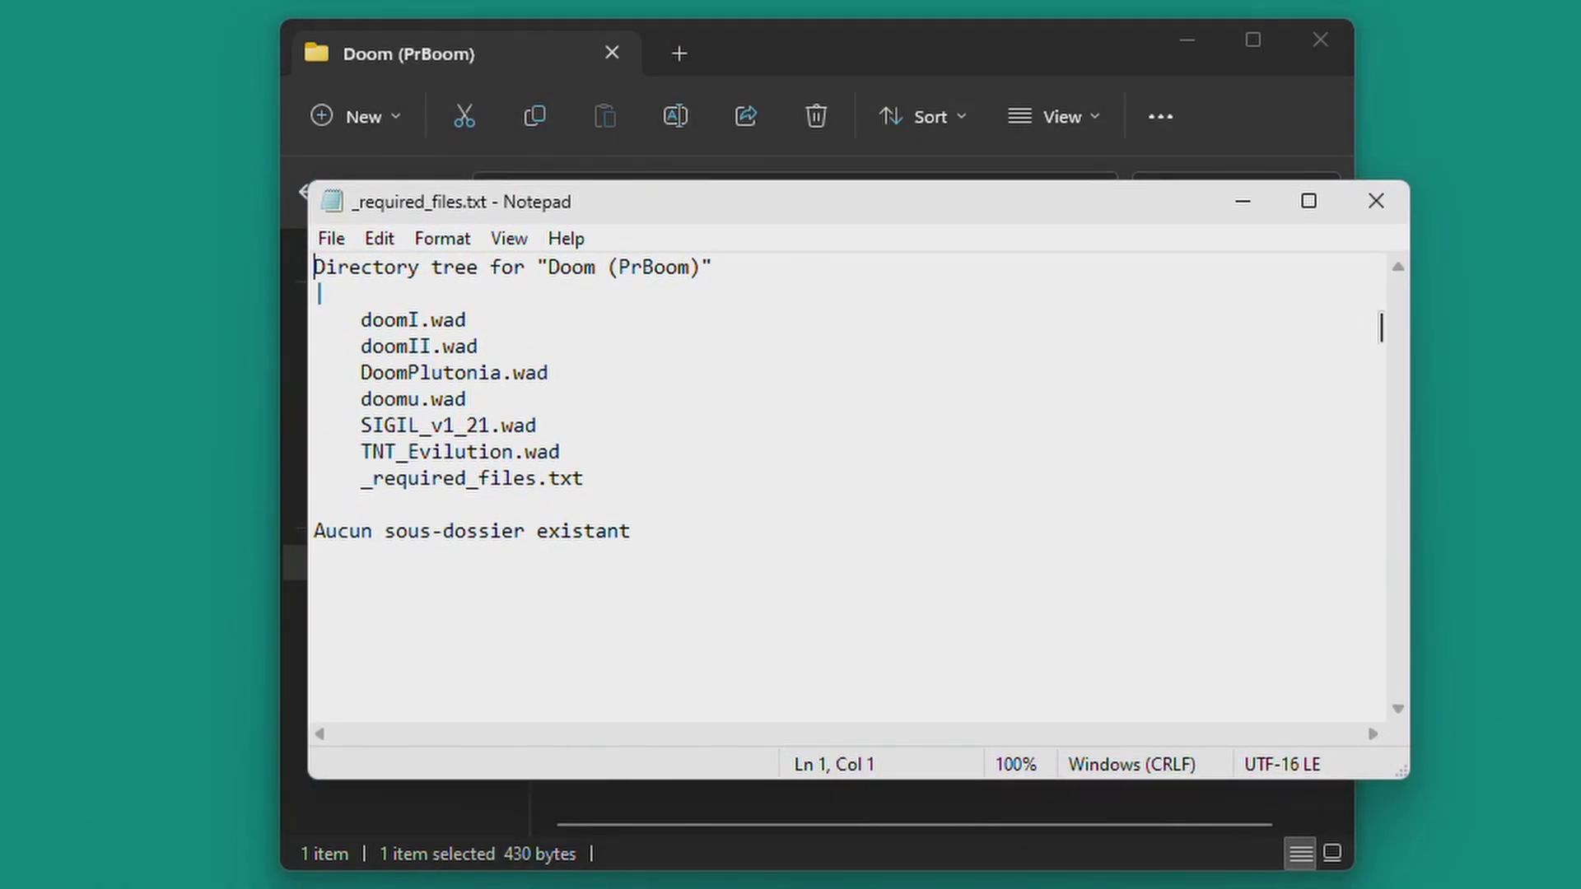
click(1375, 203)
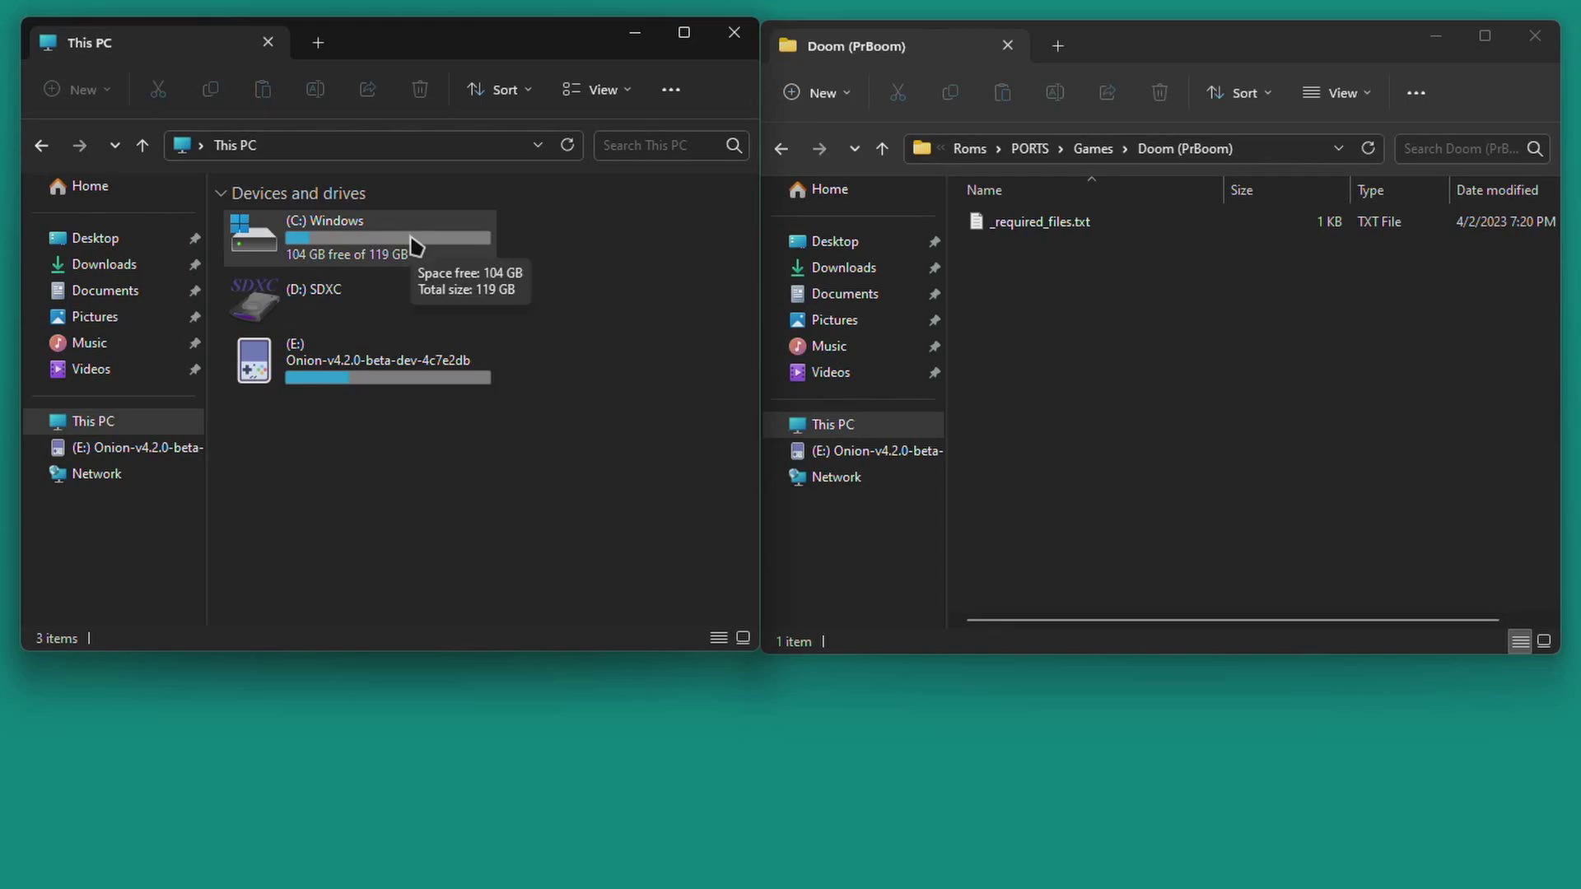
Browse the left window to C: > Program Files (x86) > Steam > steamapps
double_click(414, 245)
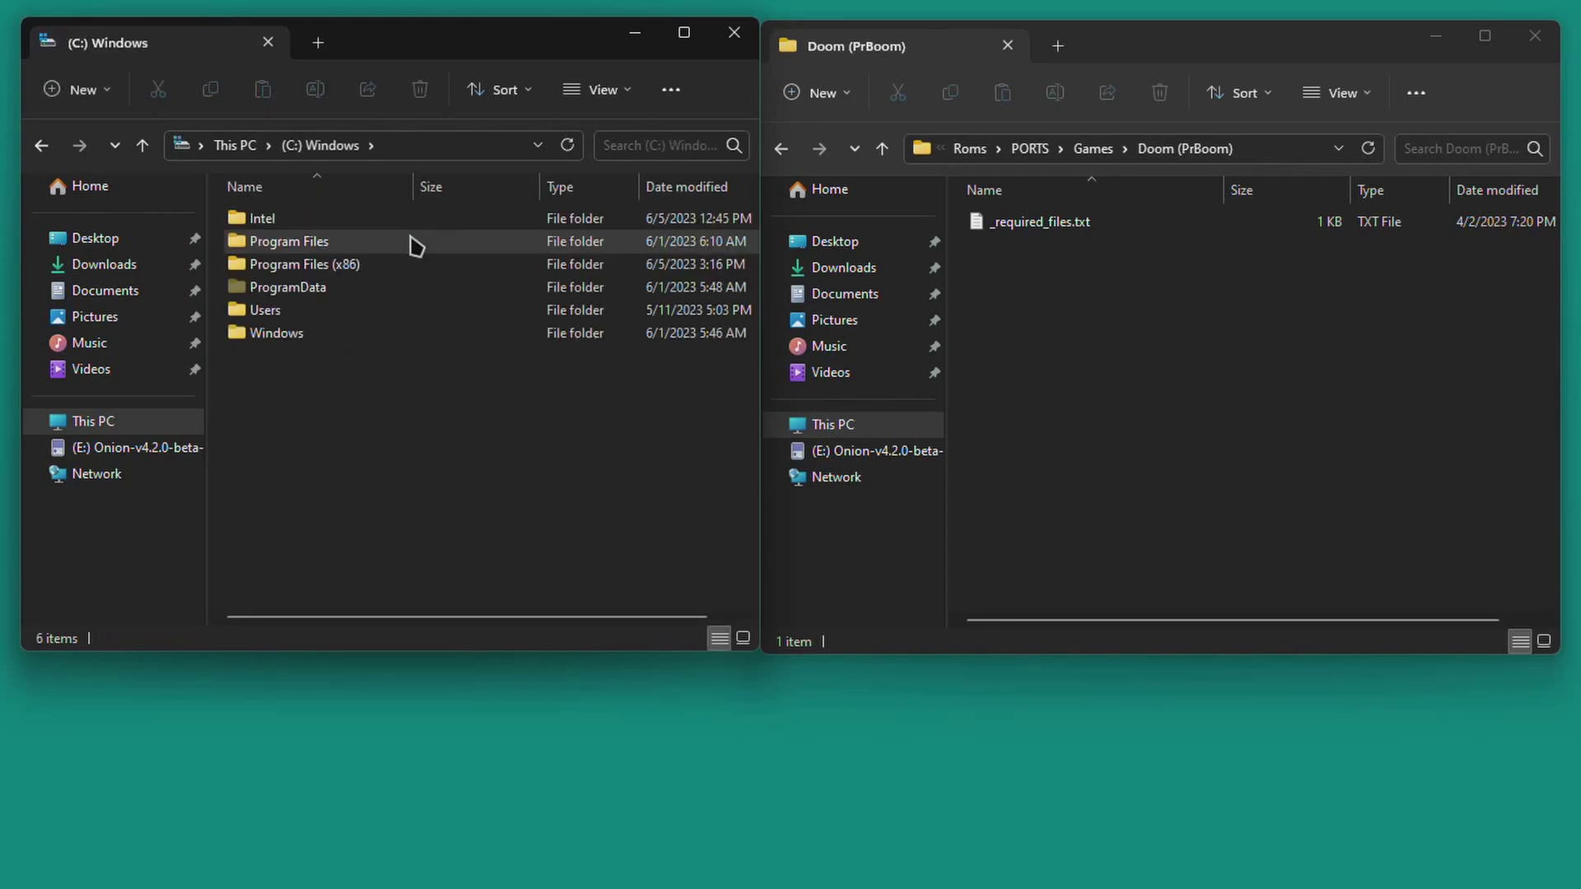
double_click(383, 273)
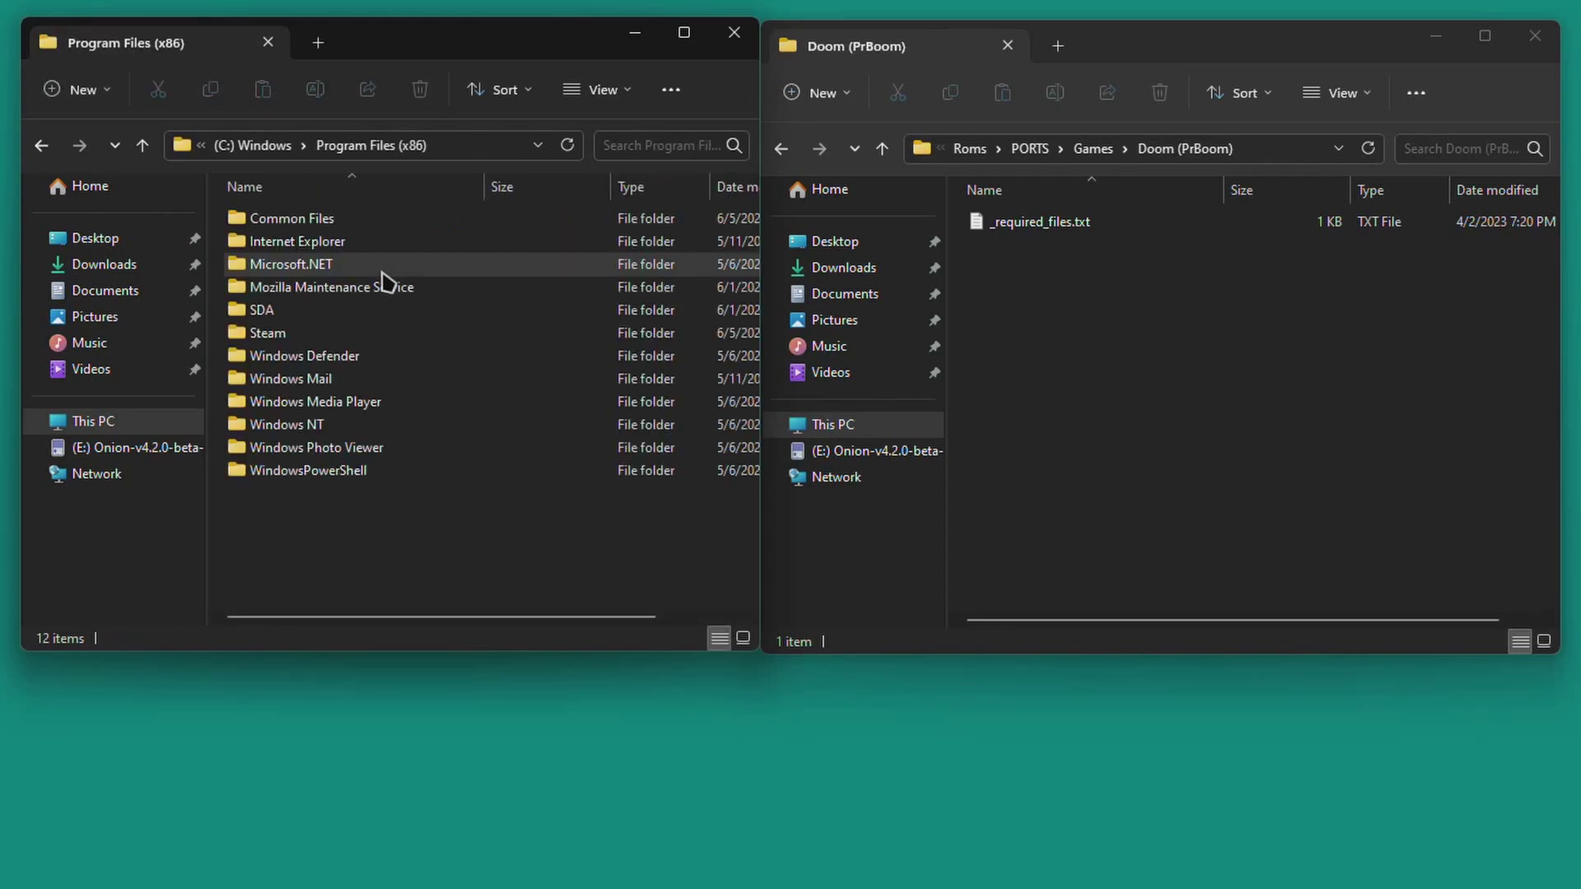
double_click(359, 336)
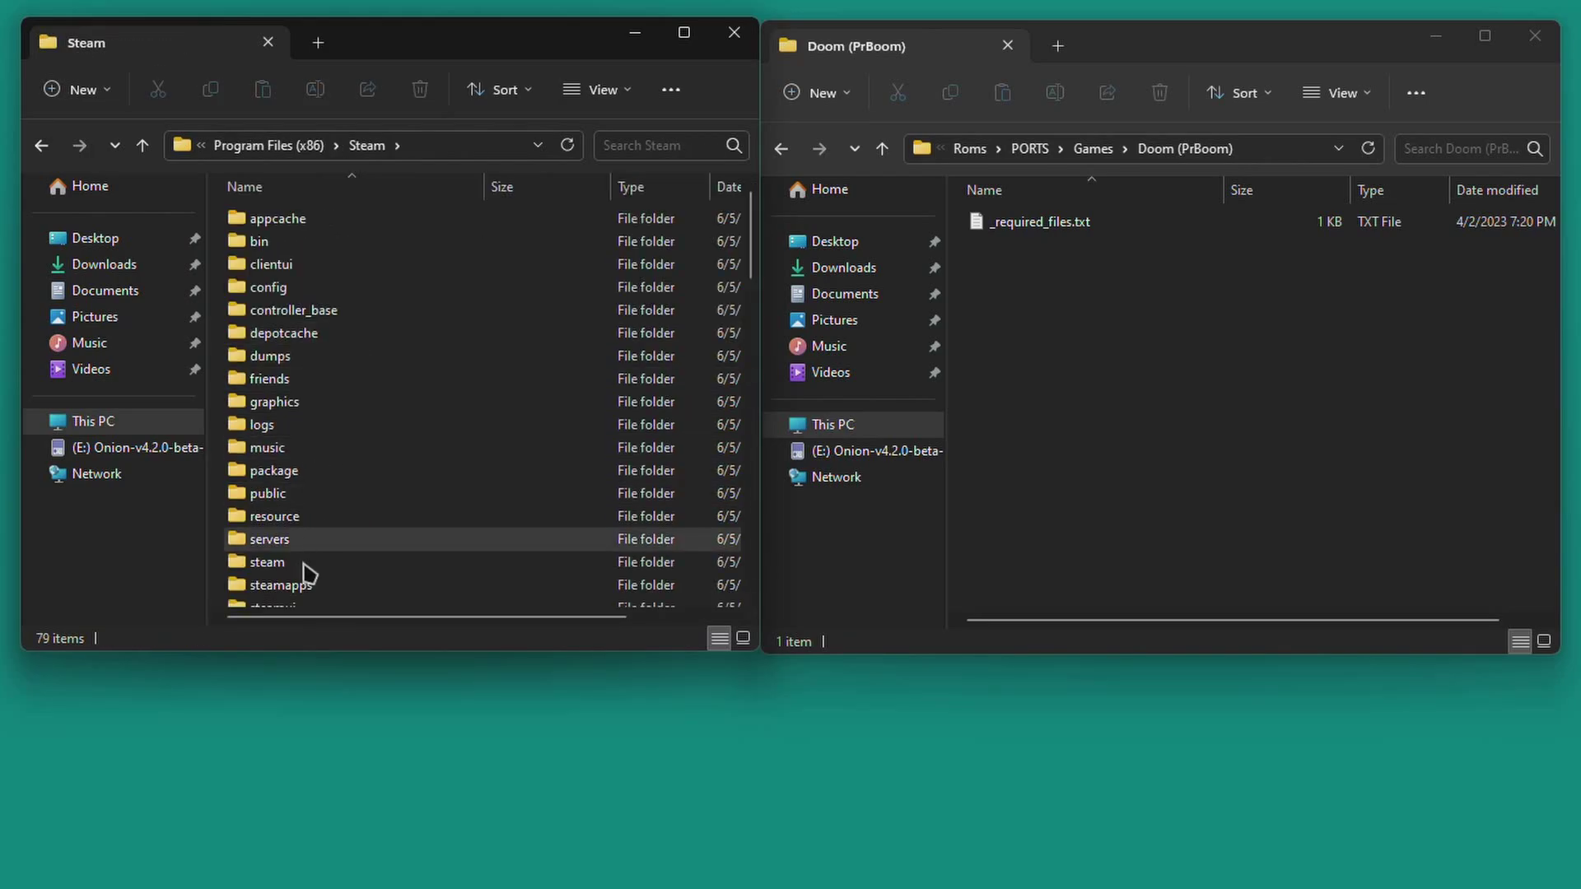
double_click(310, 590)
Open common > Ultimate Doom > rerelease > DOOM_Data > StreamingAssets
double_click(302, 223)
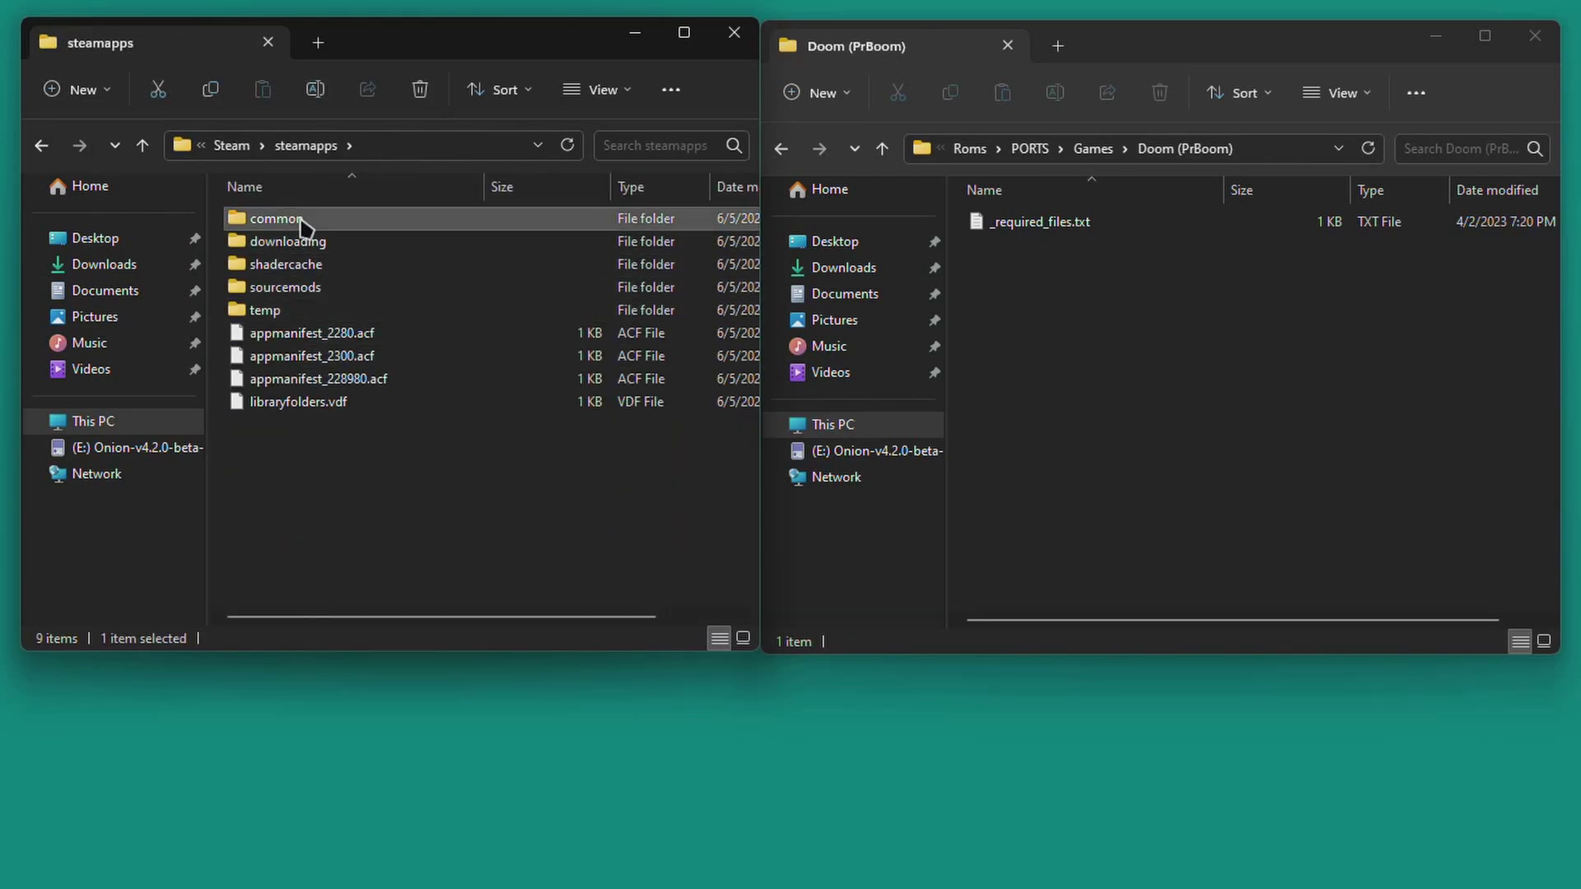
double_click(313, 265)
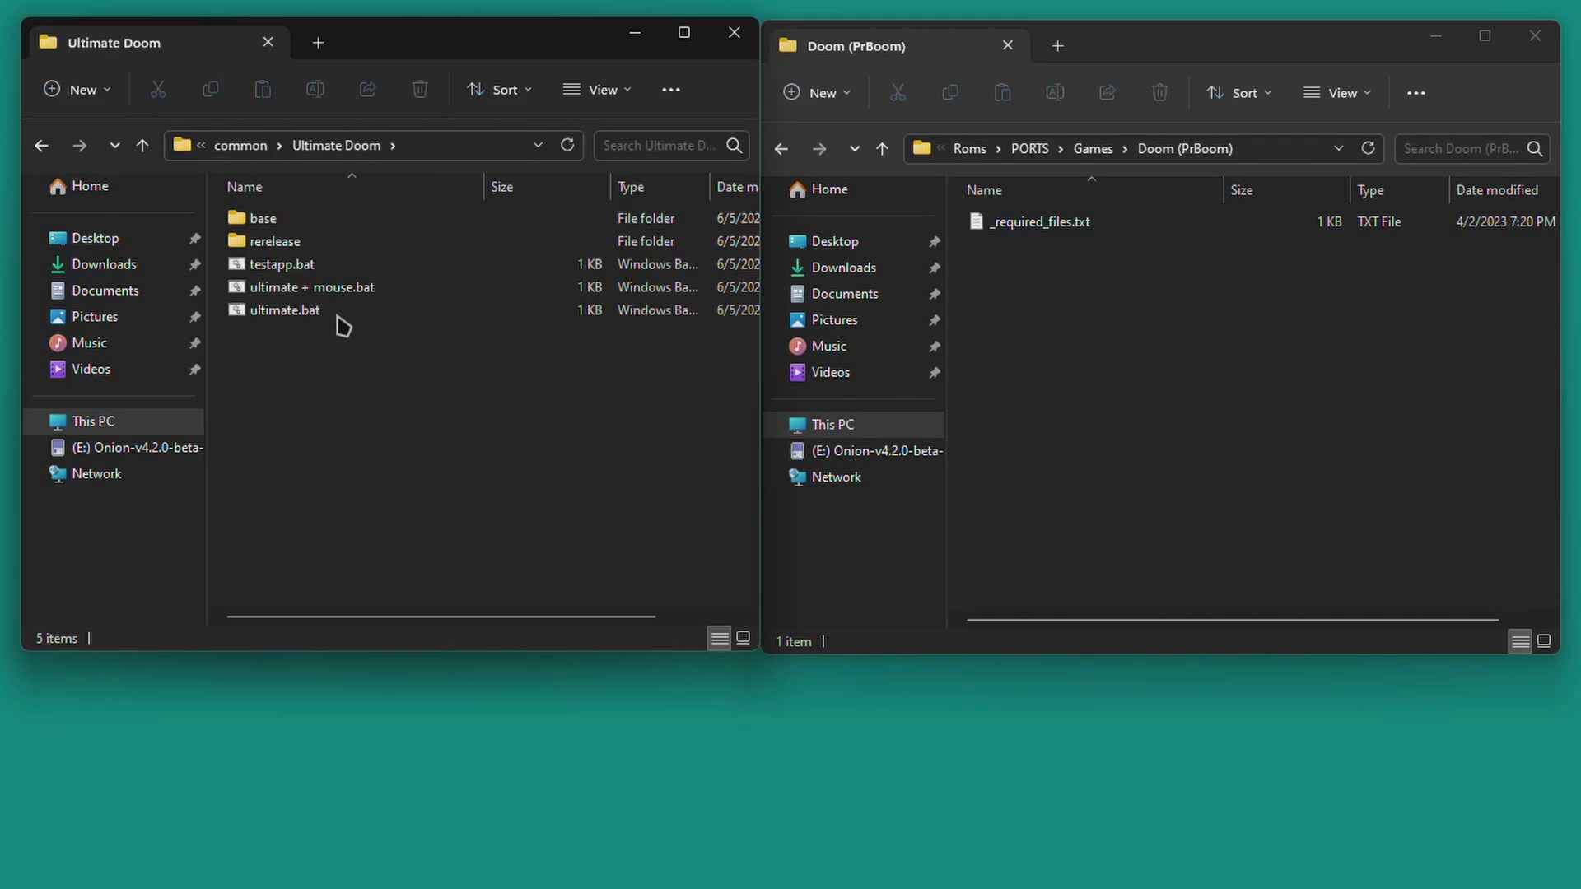
double_click(321, 241)
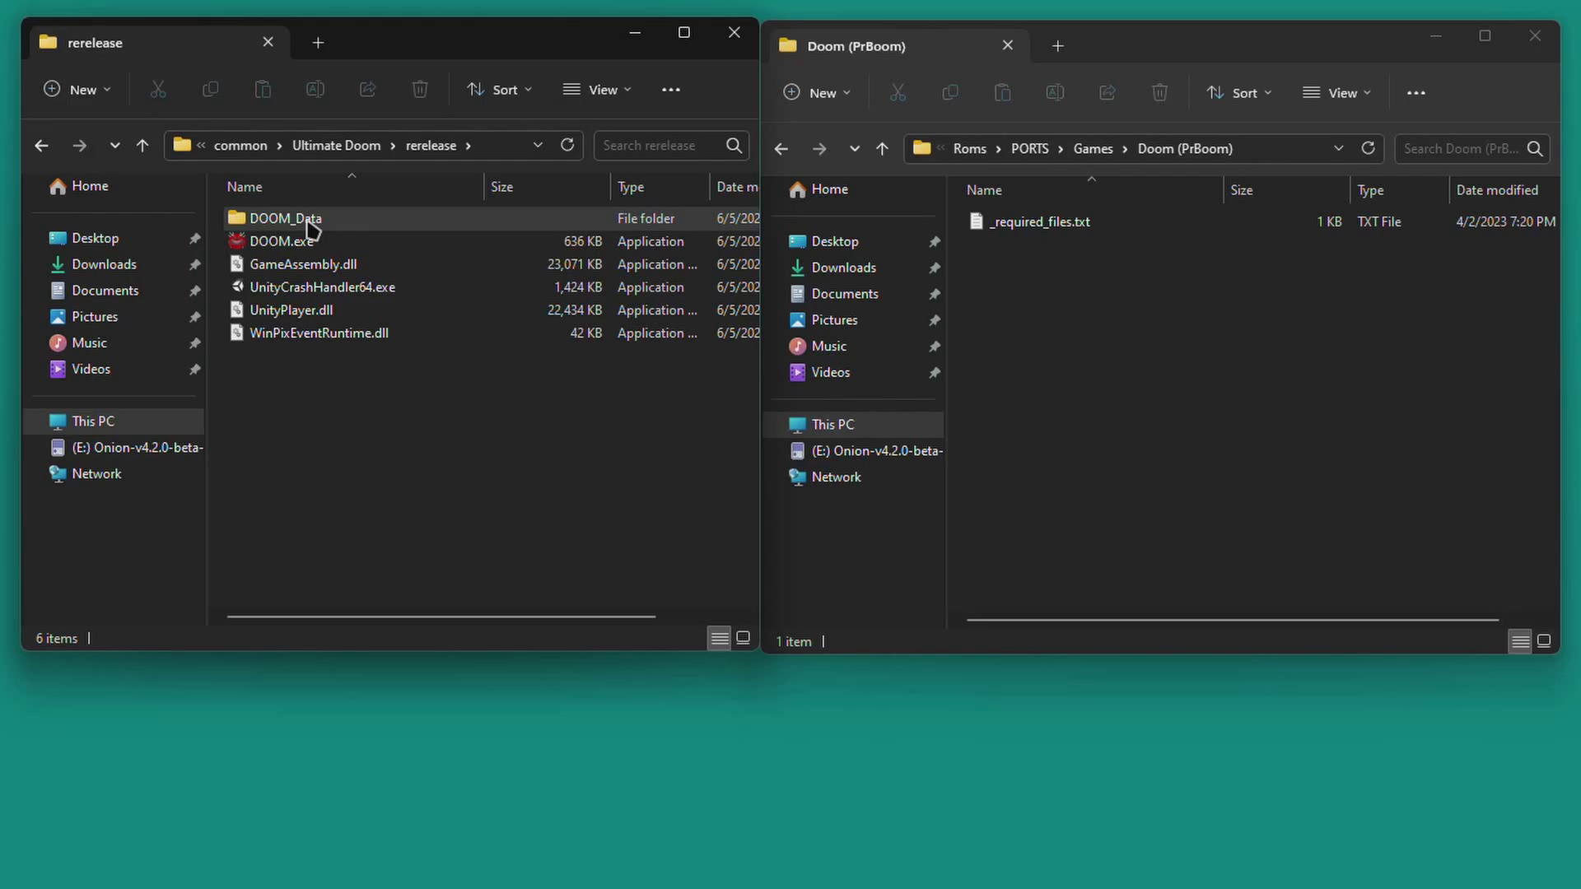
double_click(306, 220)
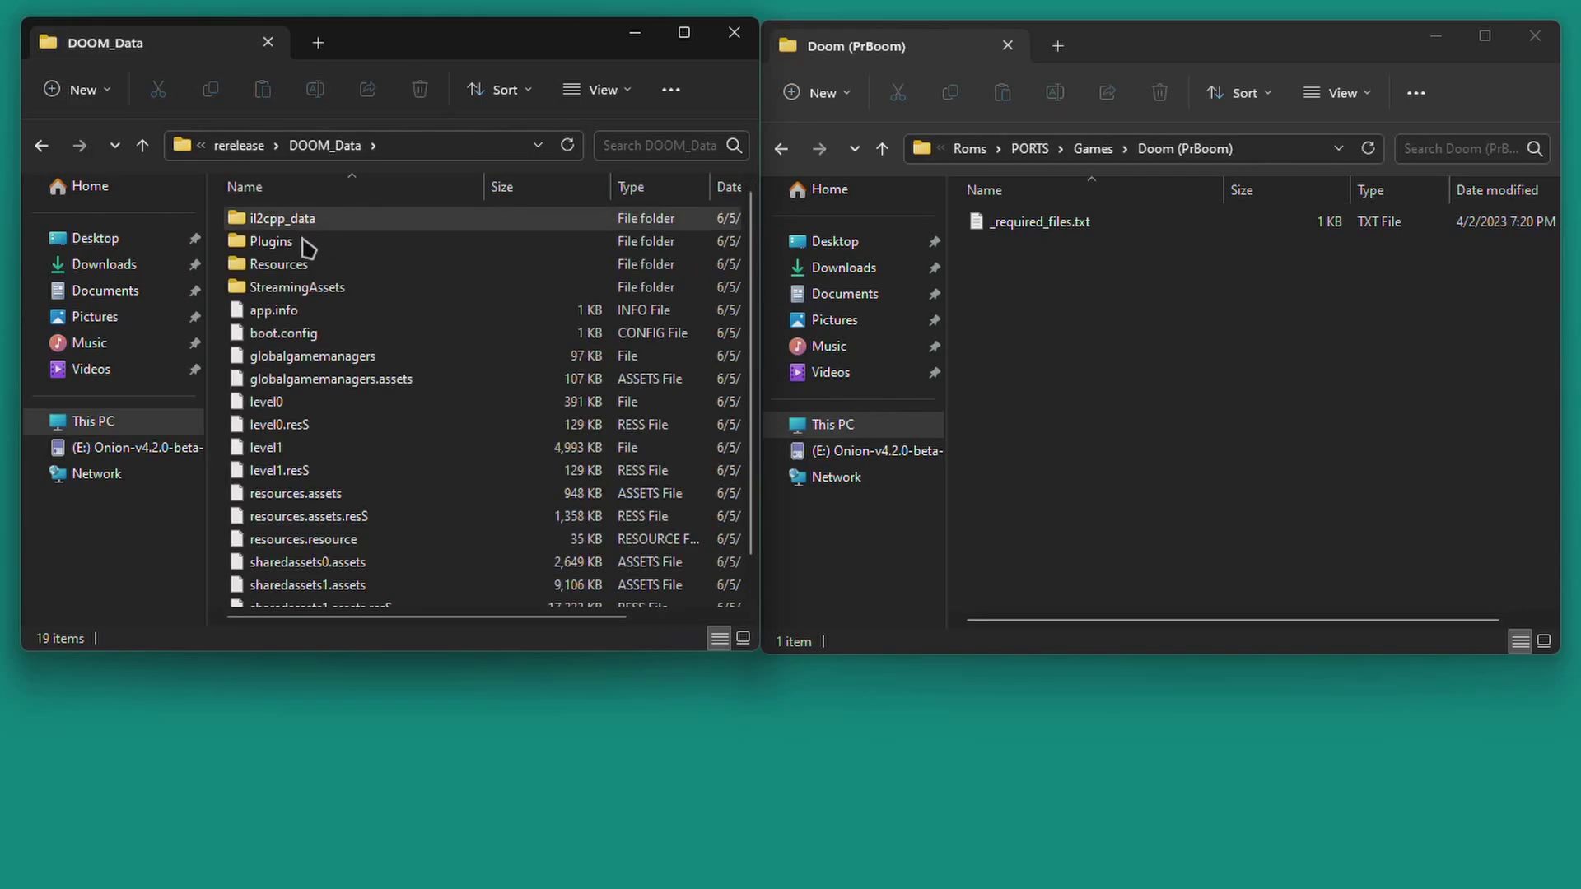
double_click(326, 288)
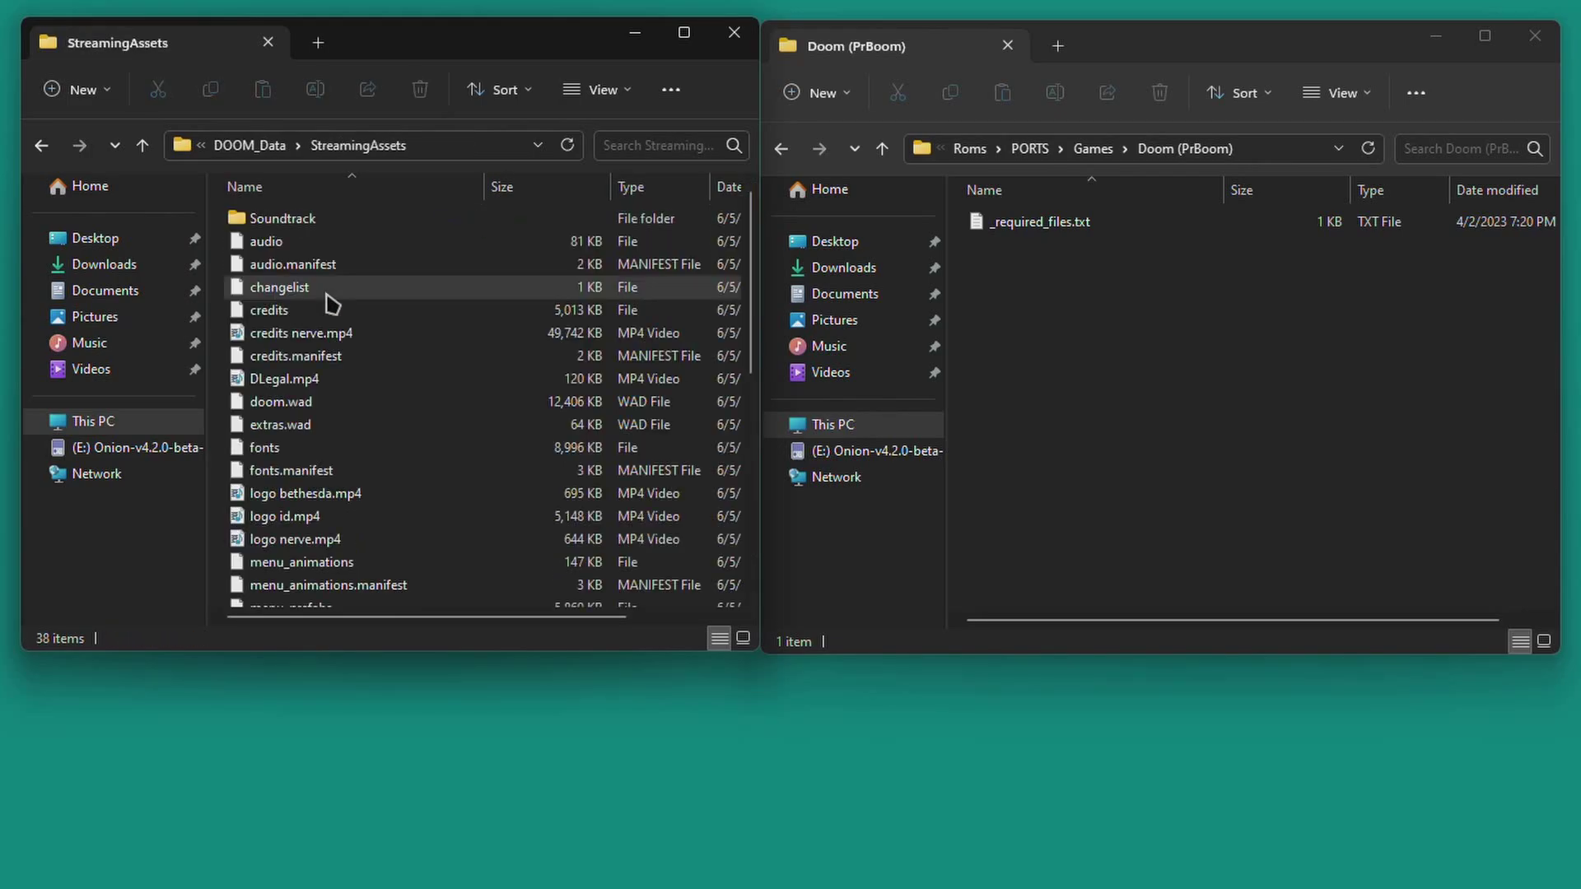
Copy doom.wad into Doom (PrBoom) and rename the copy doom1.wad
click(296, 403)
drag(297, 407, 1111, 370)
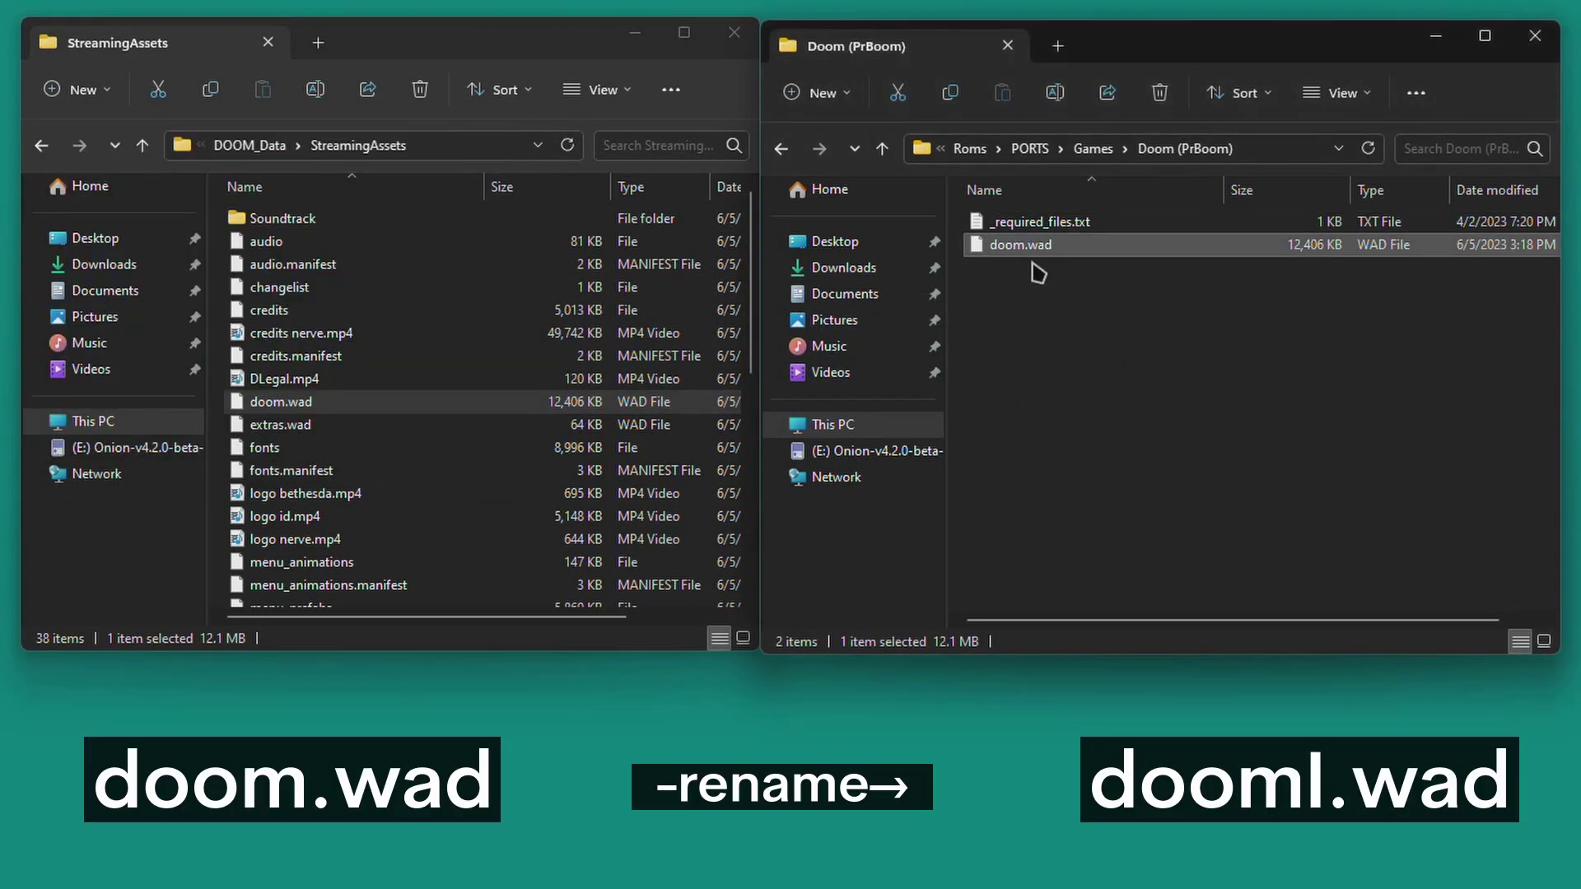
click(1034, 266)
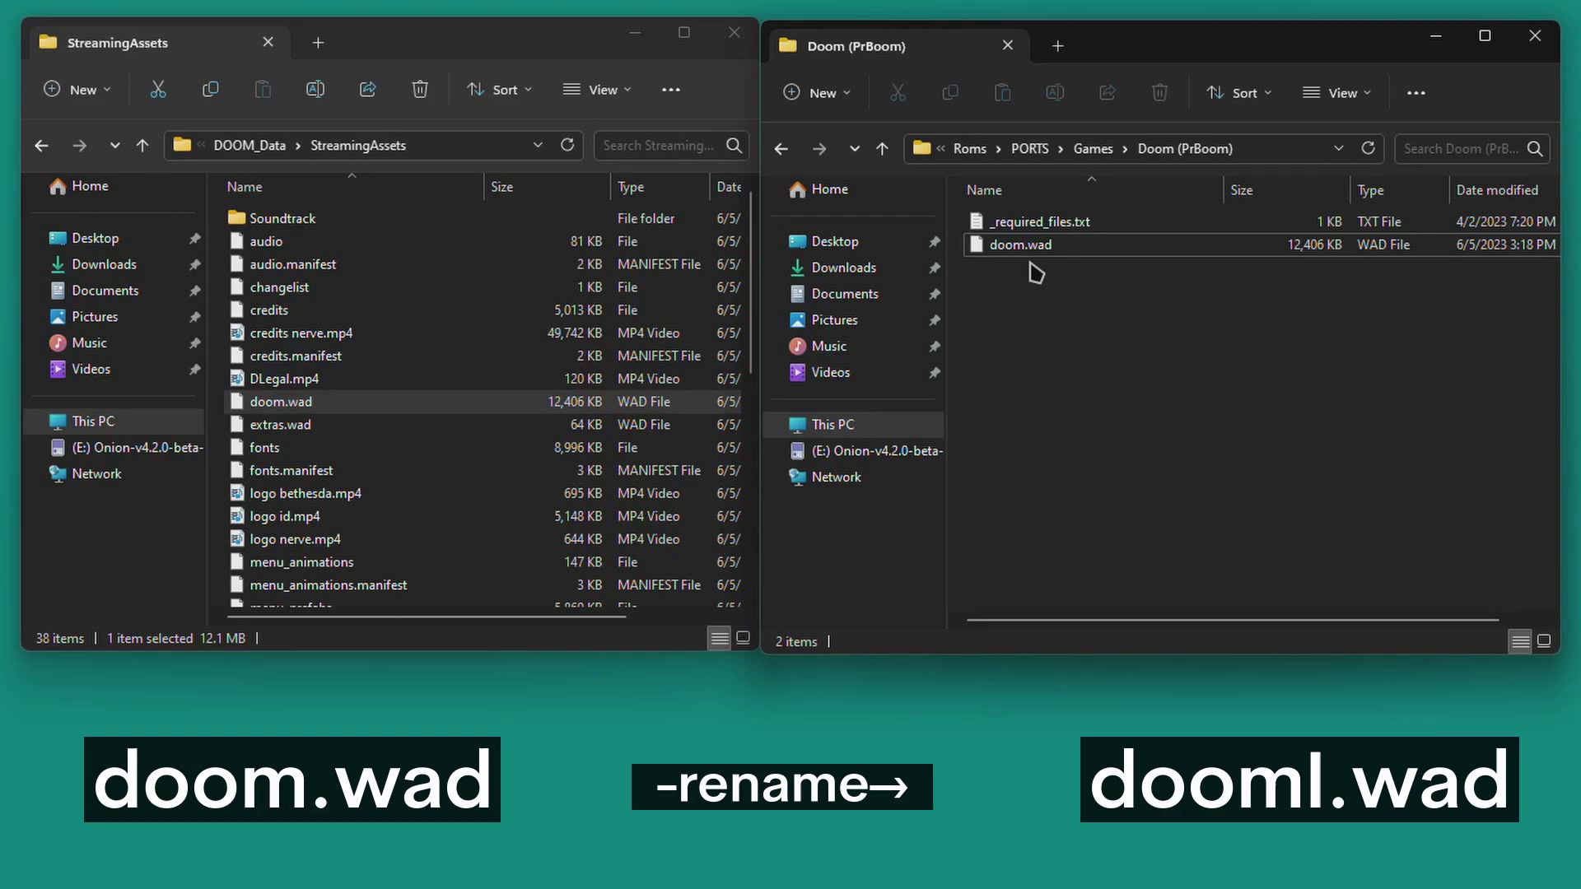
click(1028, 256)
click(1026, 247)
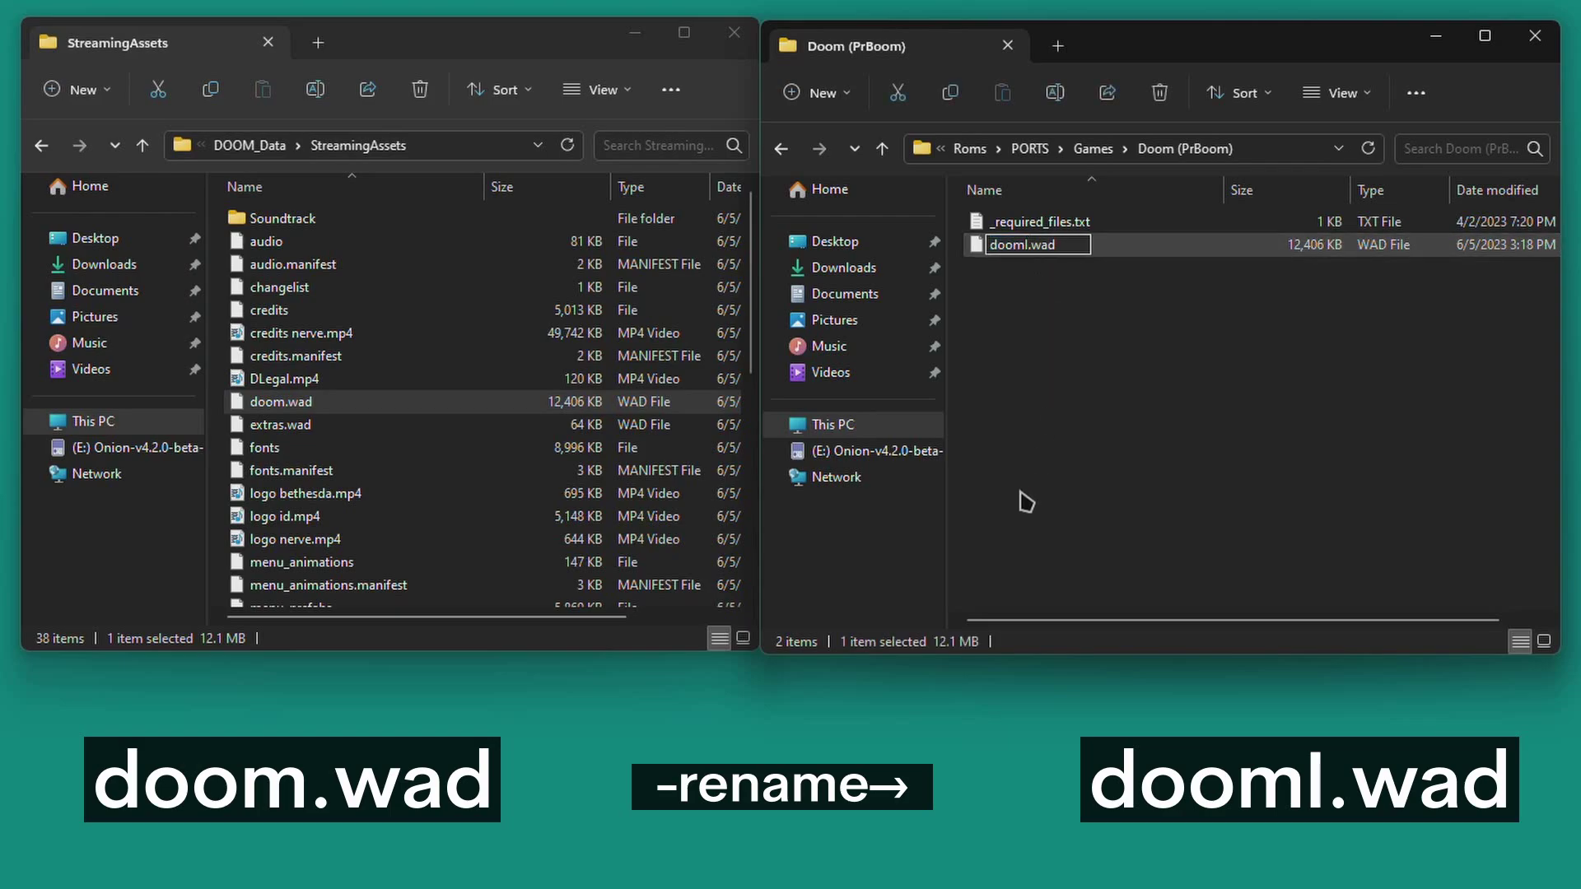
key(Return)
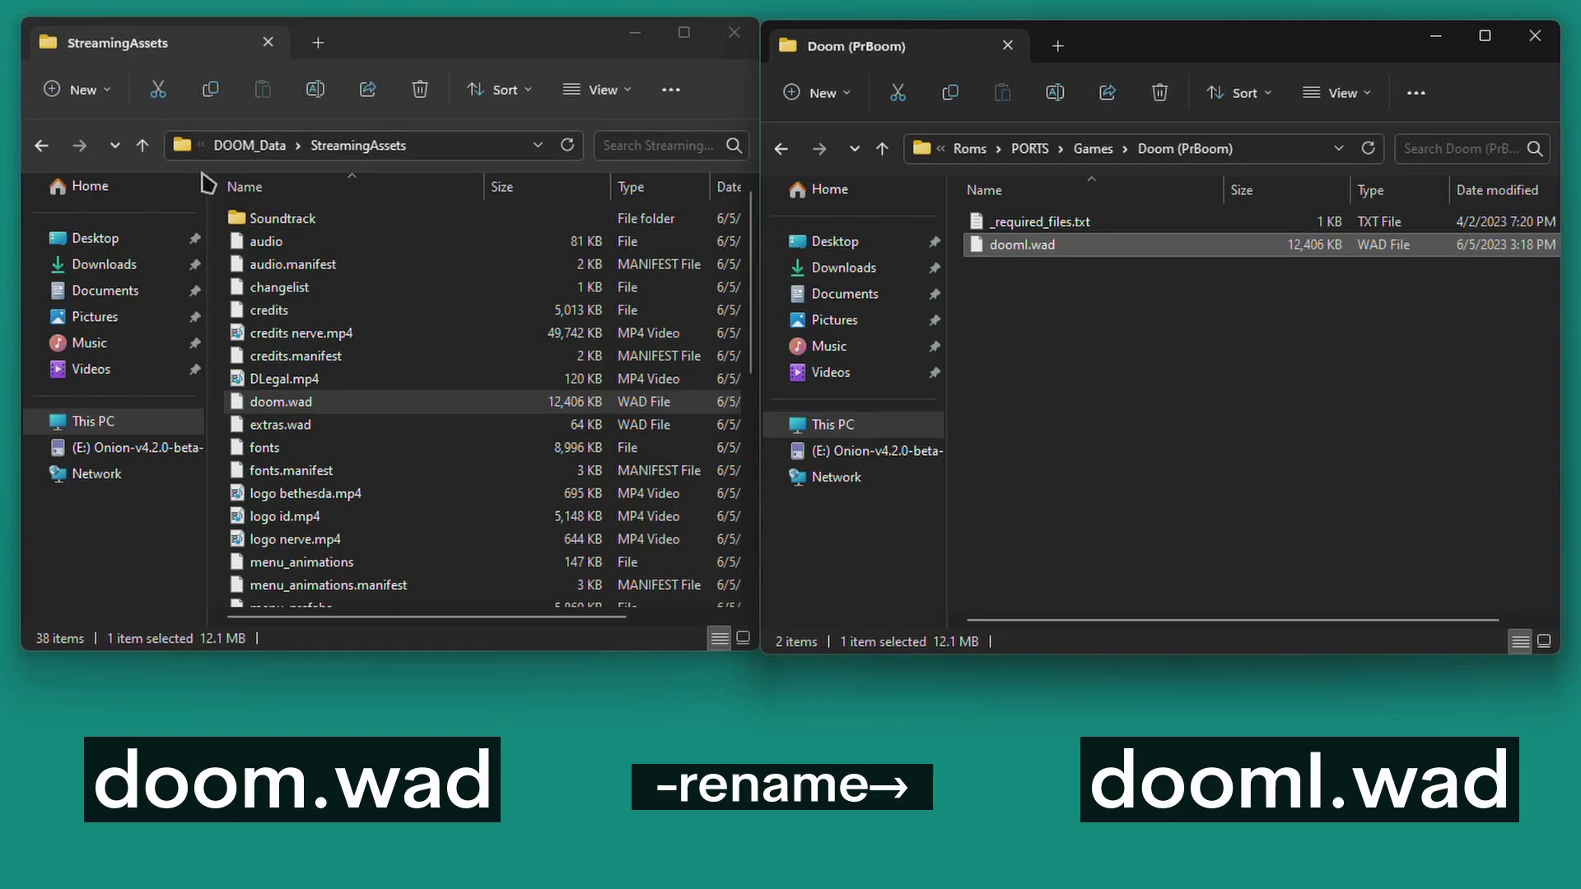
click(249, 146)
Go back up to the Ultimate Doom folder and open its base folder
click(247, 147)
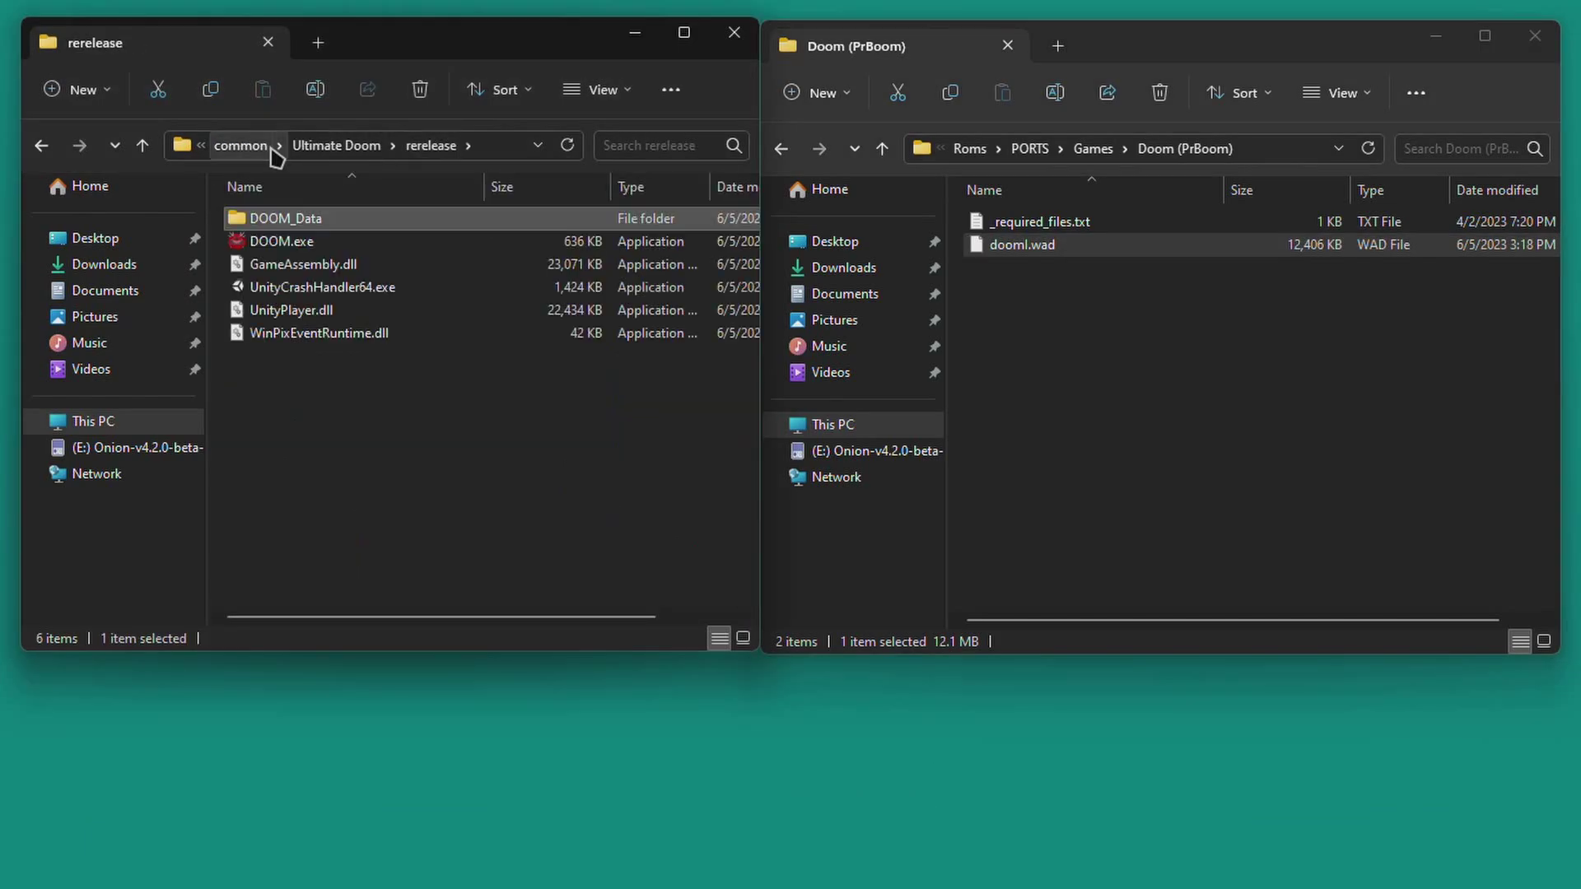
click(335, 154)
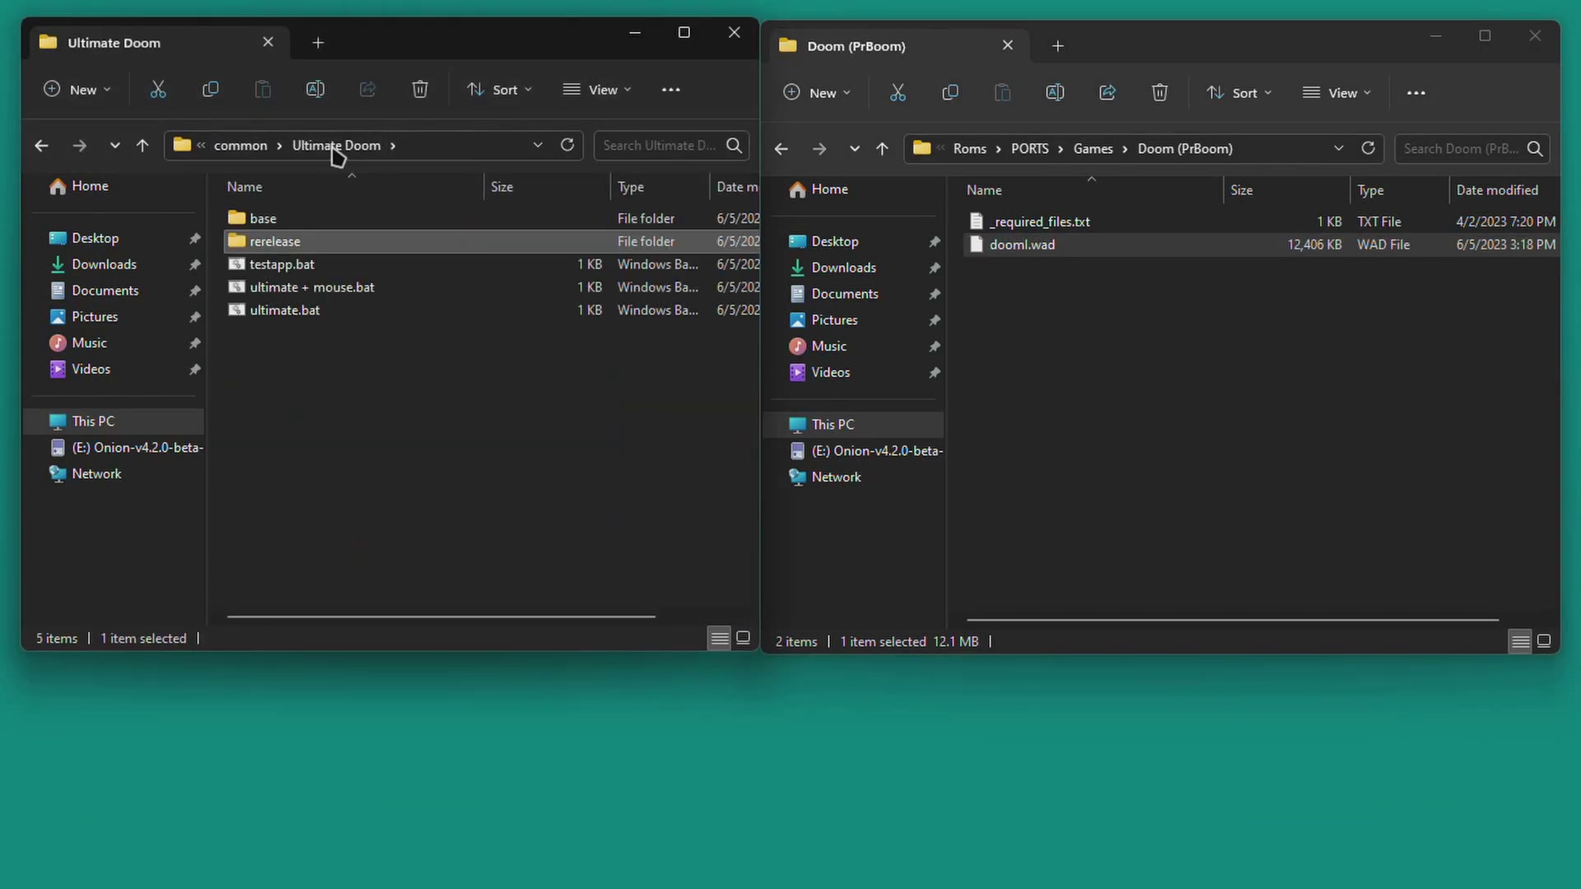
double_click(298, 219)
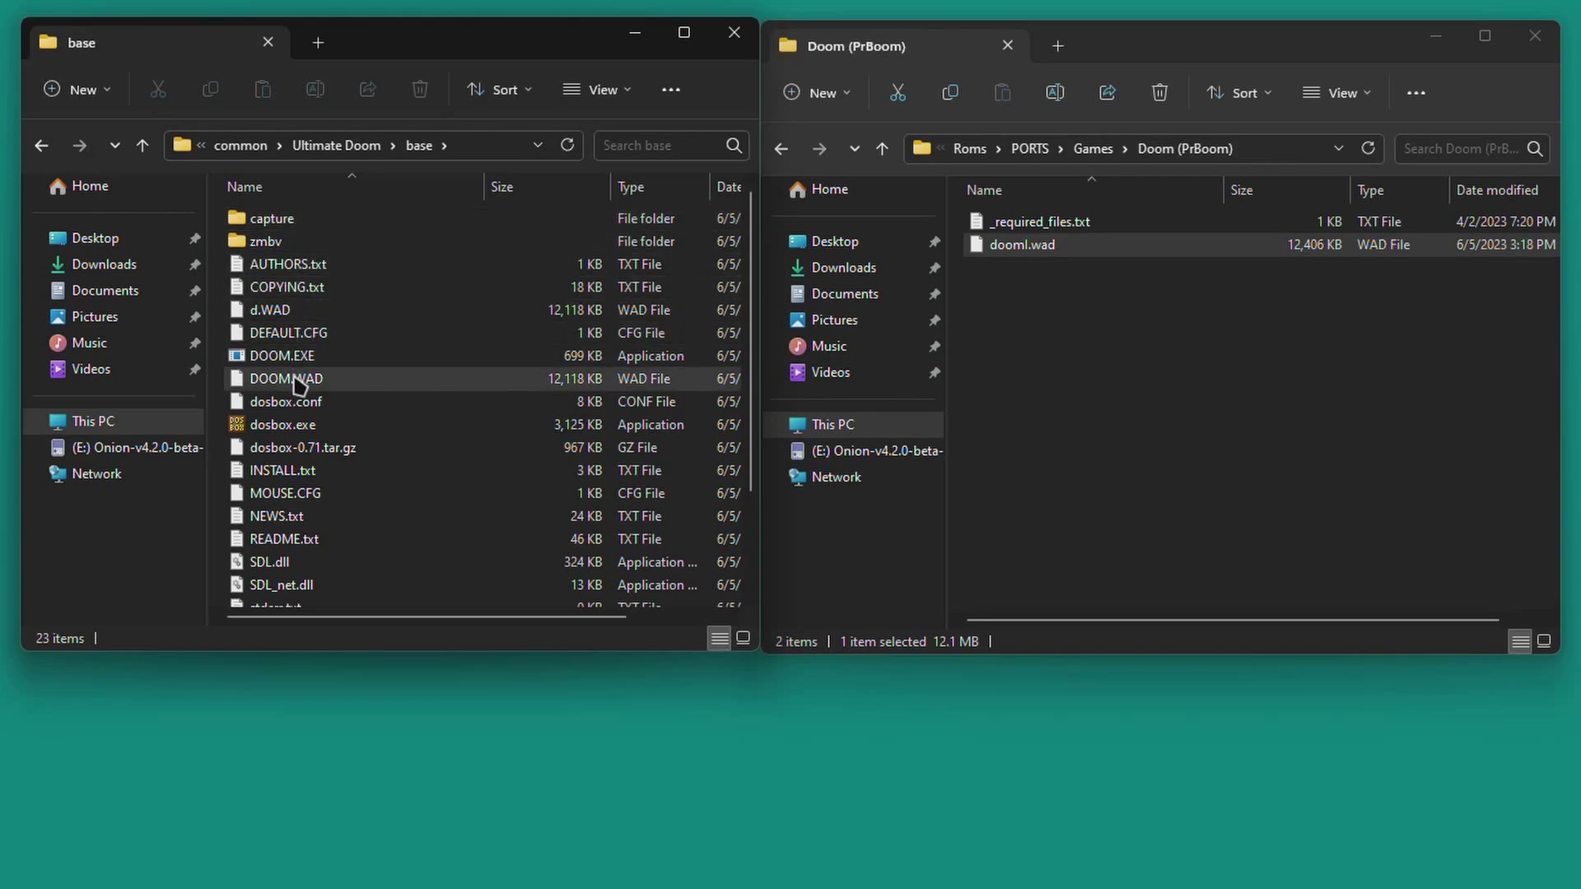
Copy DOOM.WAD into Doom (PrBoom) and rename it doomu.wad
drag(300, 379, 1198, 409)
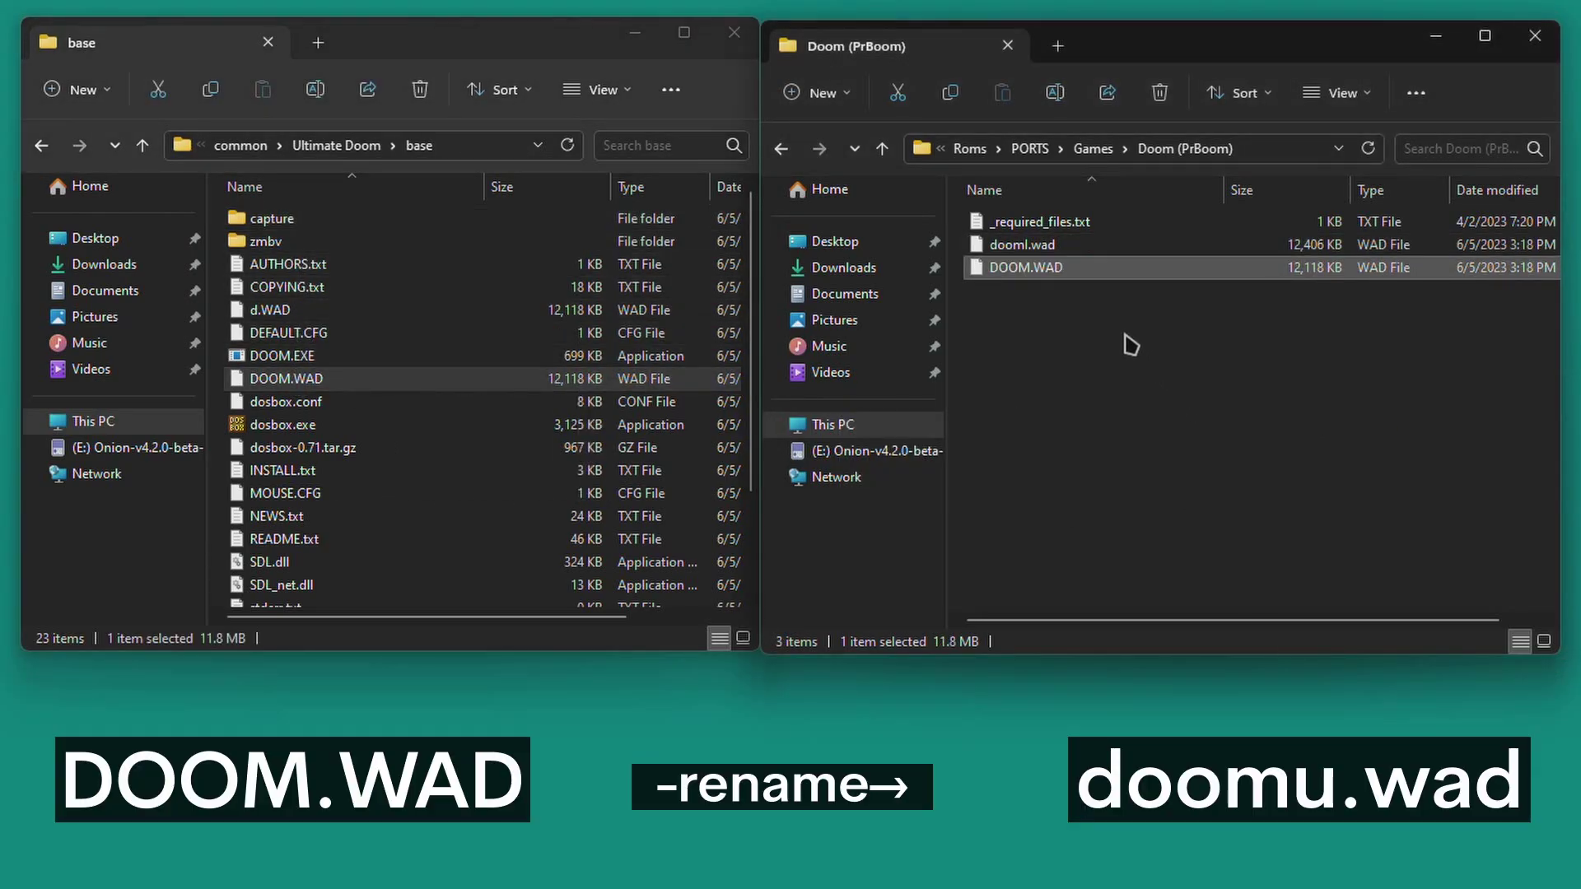
key(F2)
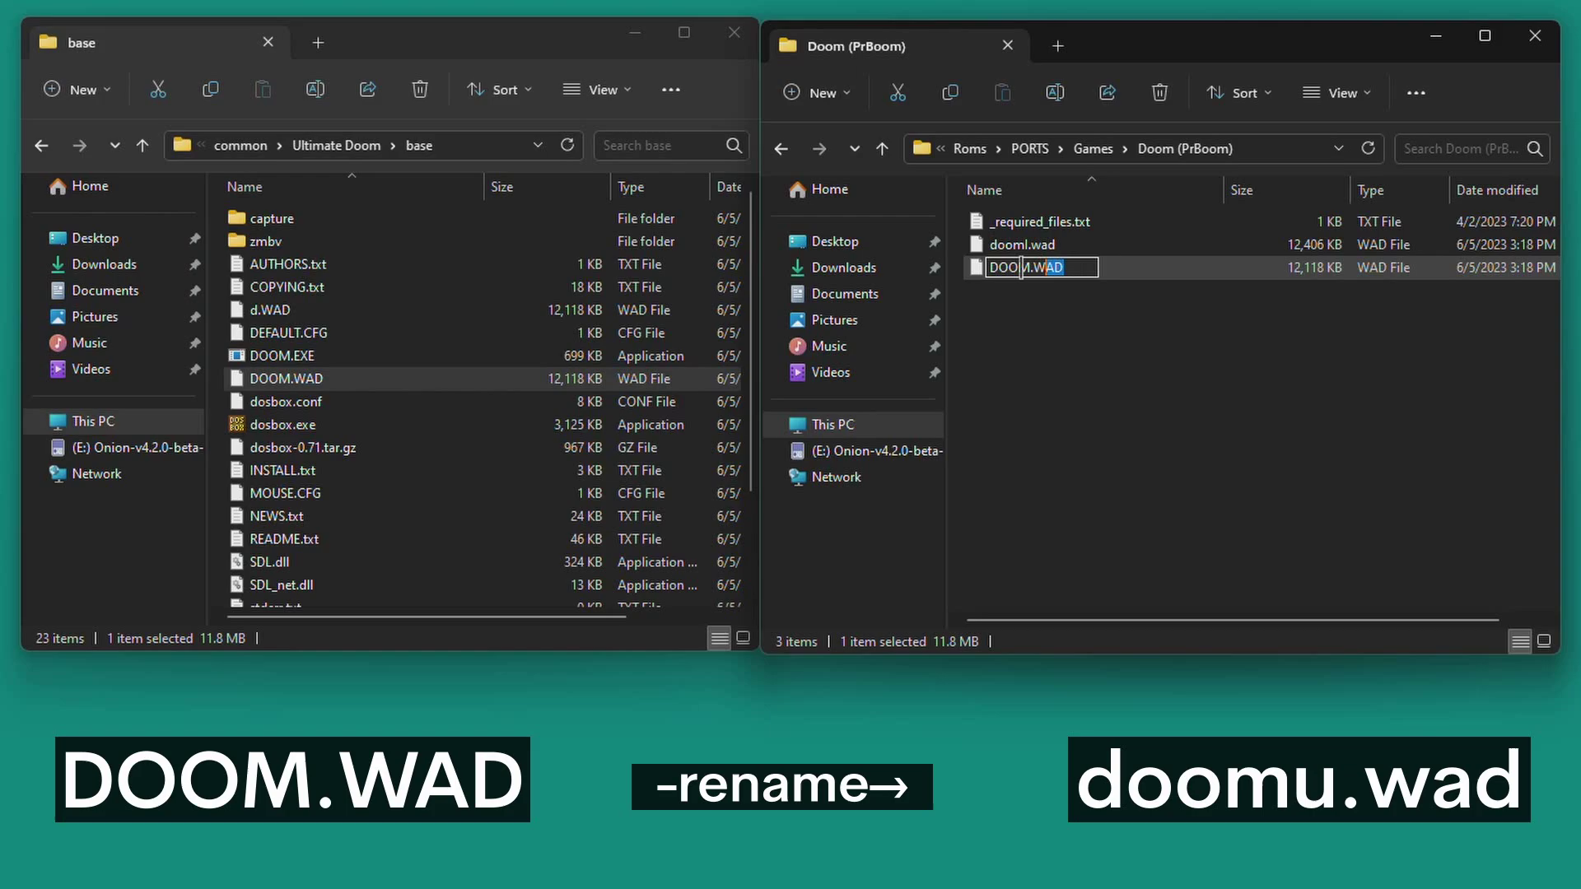
drag(1021, 268, 835, 311)
text(doomu.wad)
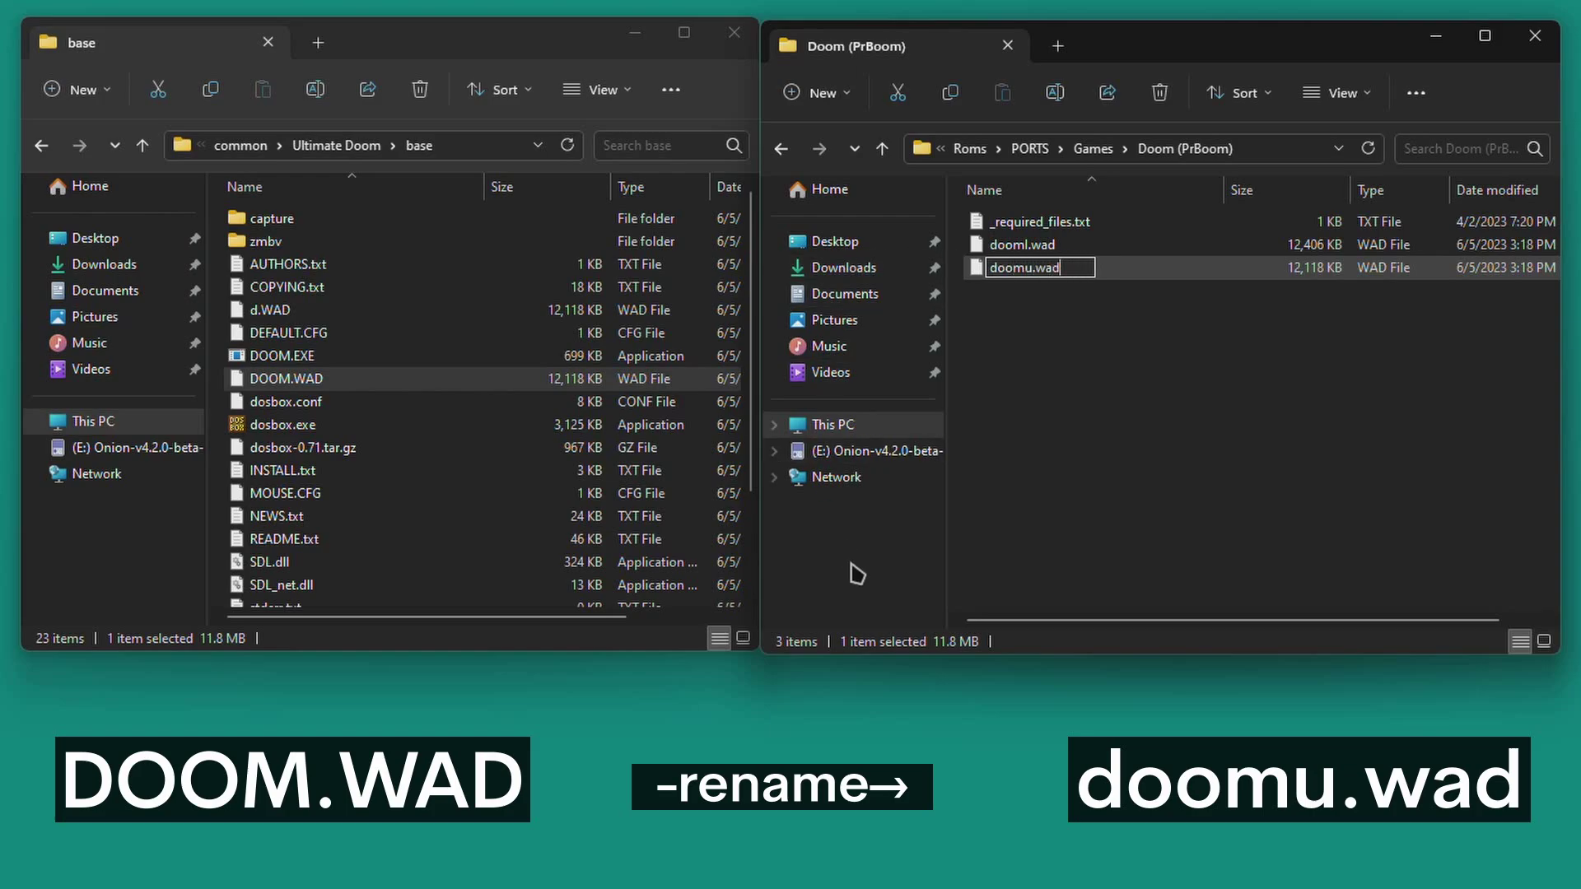
key(Return)
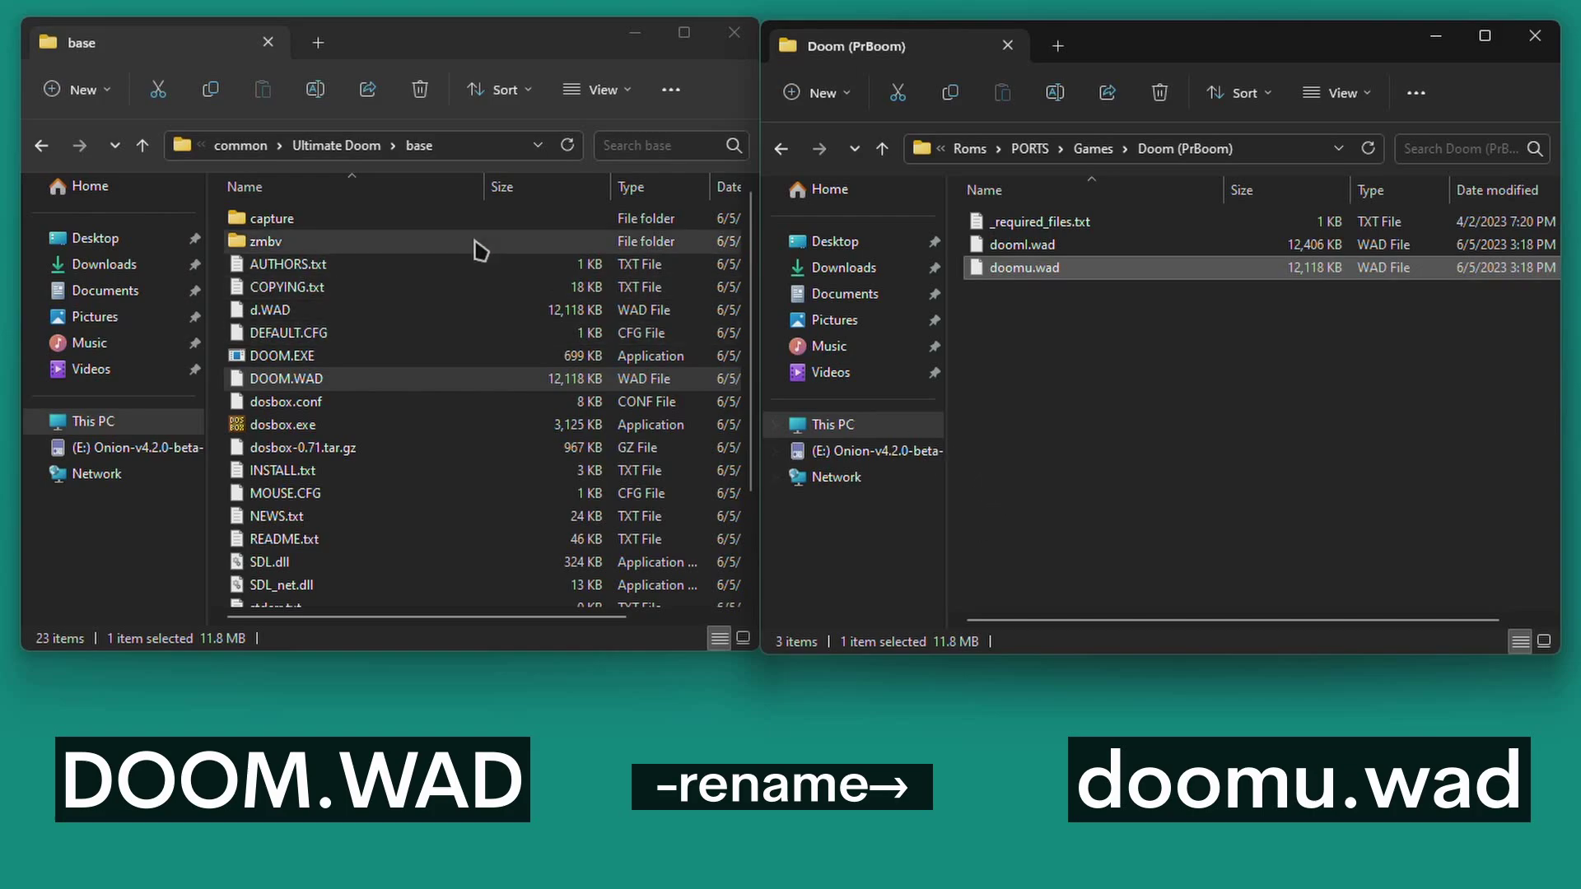
click(236, 145)
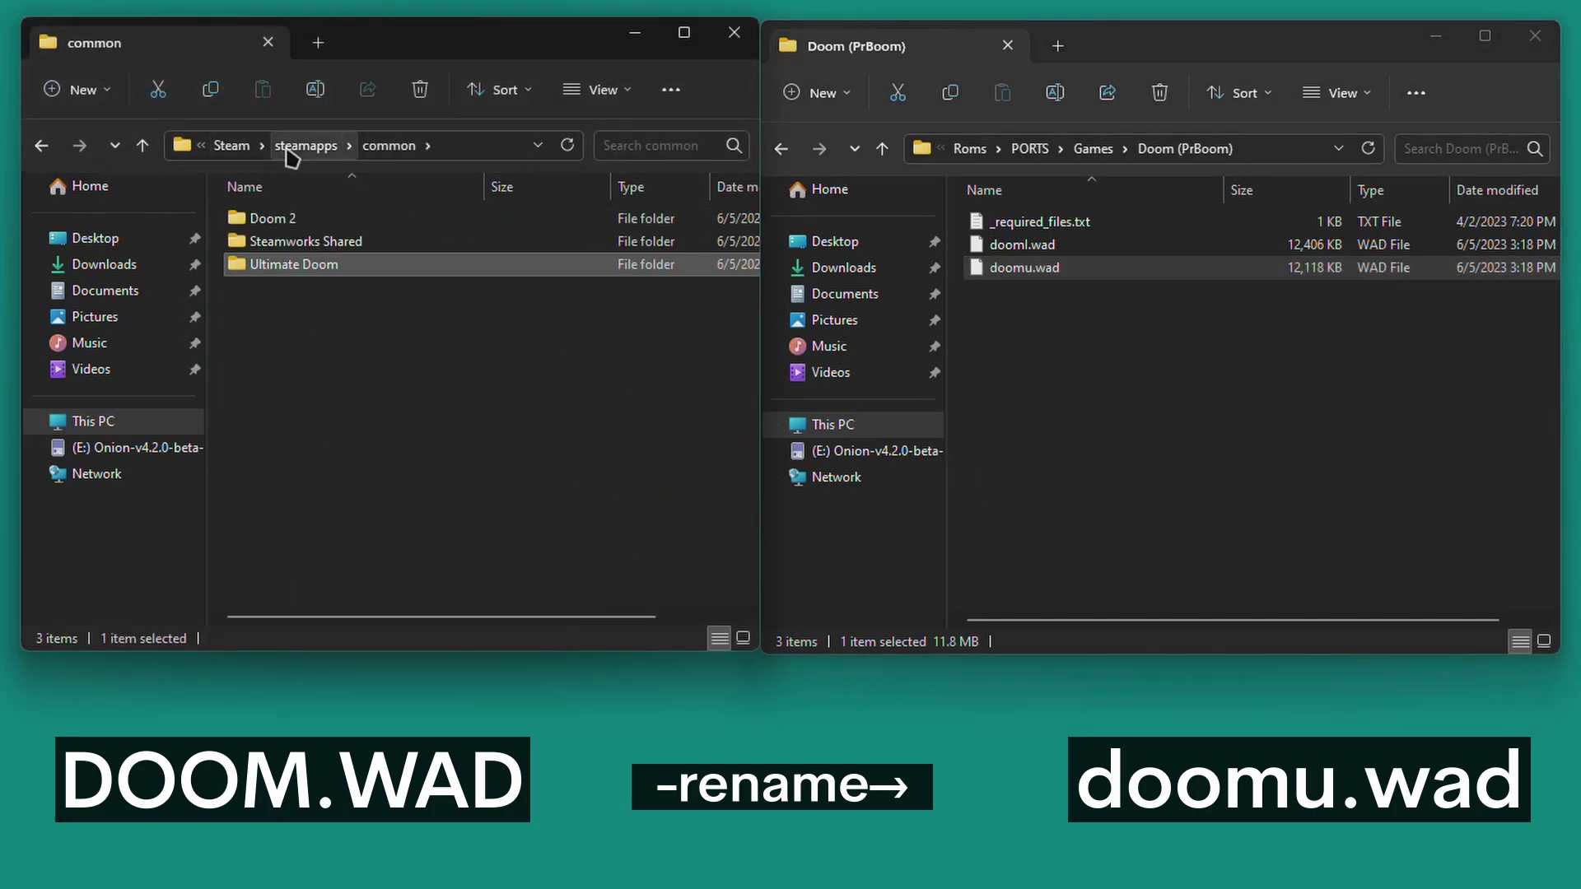
Navigate the left window into the Doom 2 game's base folder
click(302, 325)
click(515, 146)
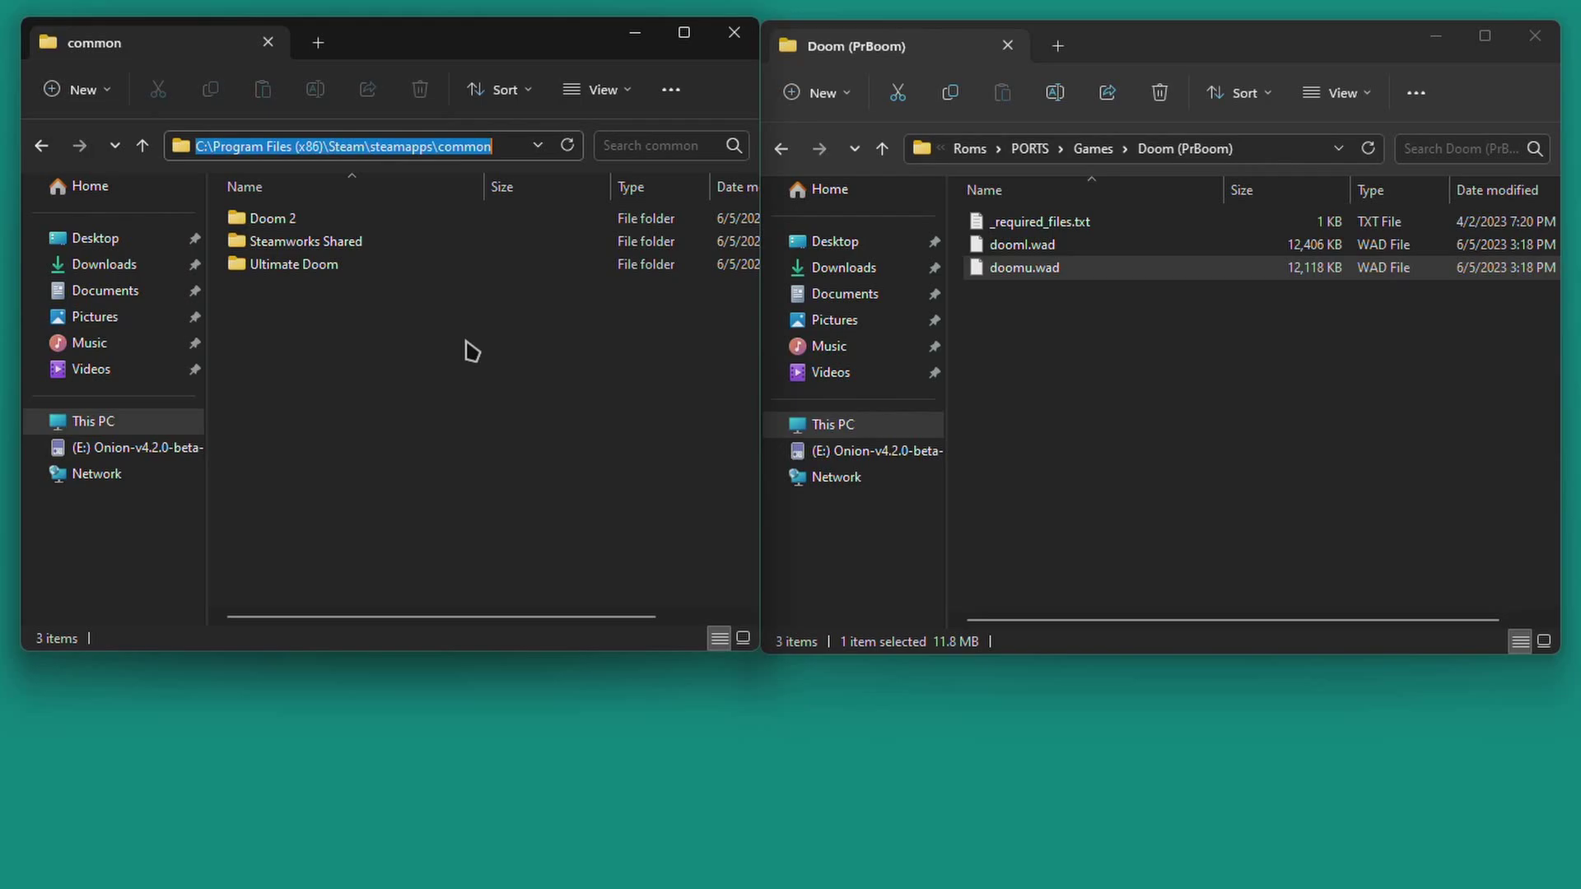
double_click(304, 218)
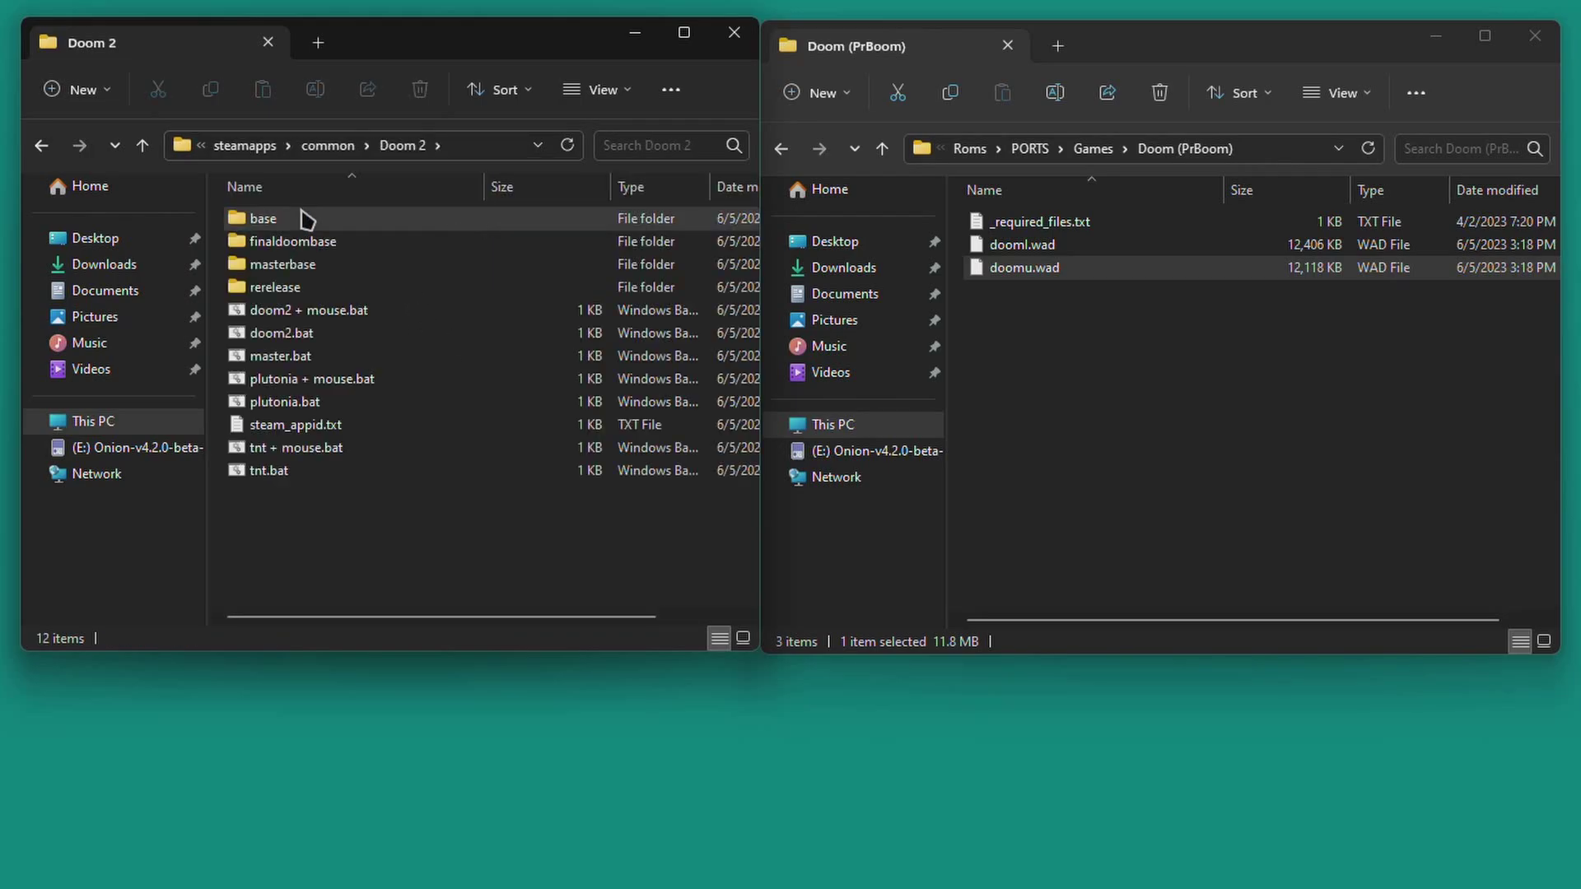
double_click(305, 218)
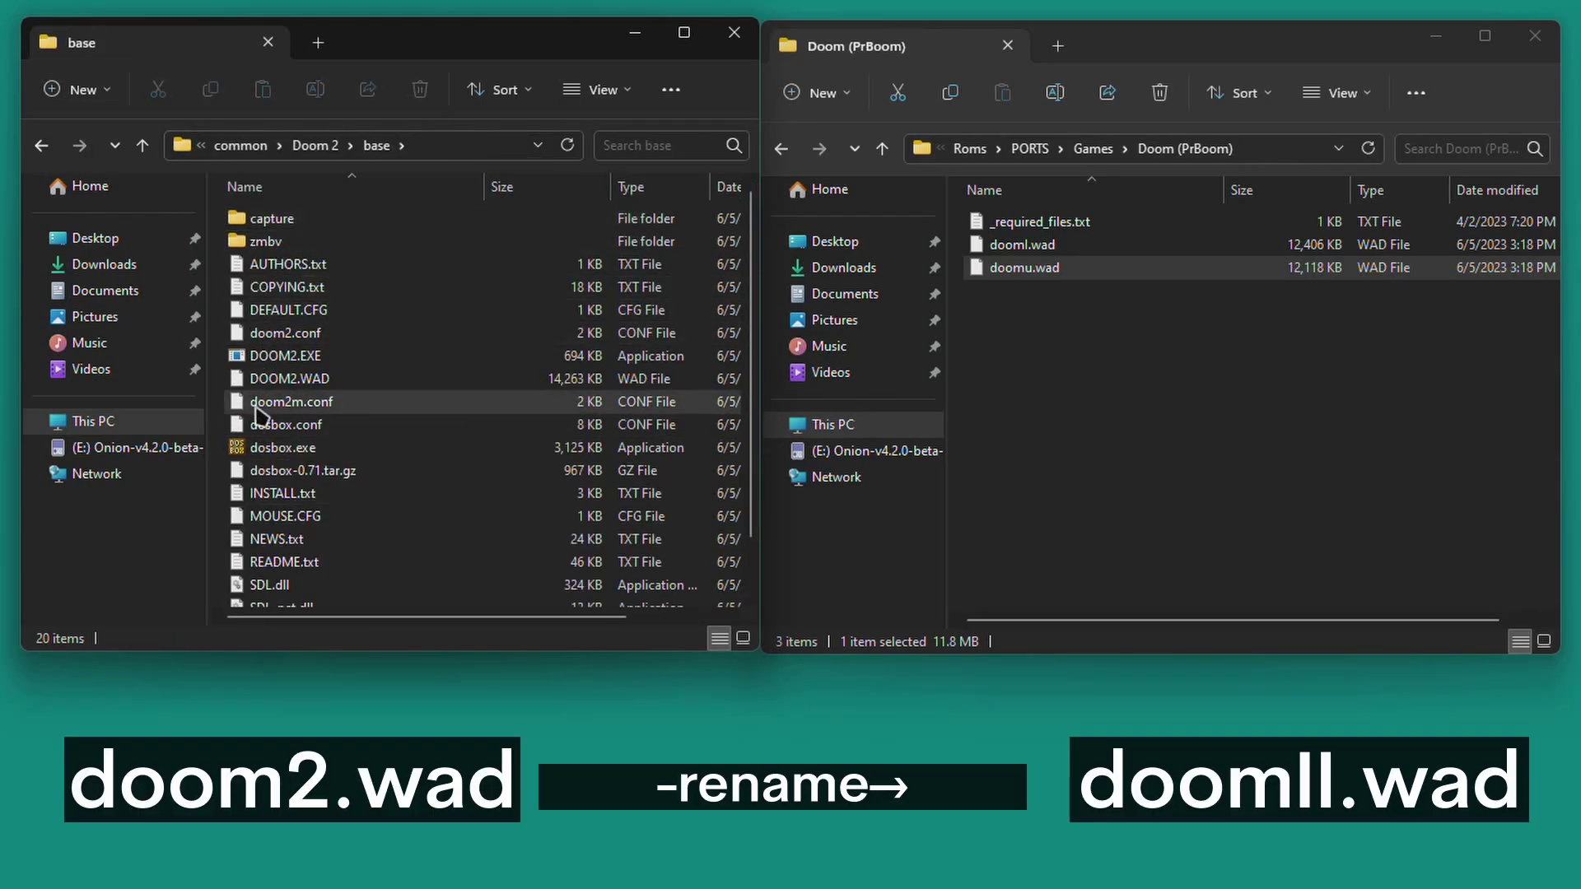
Copy DOOM2.WAD into Doom (PrBoom) and rename the copy doomII.wad
drag(274, 379, 1159, 346)
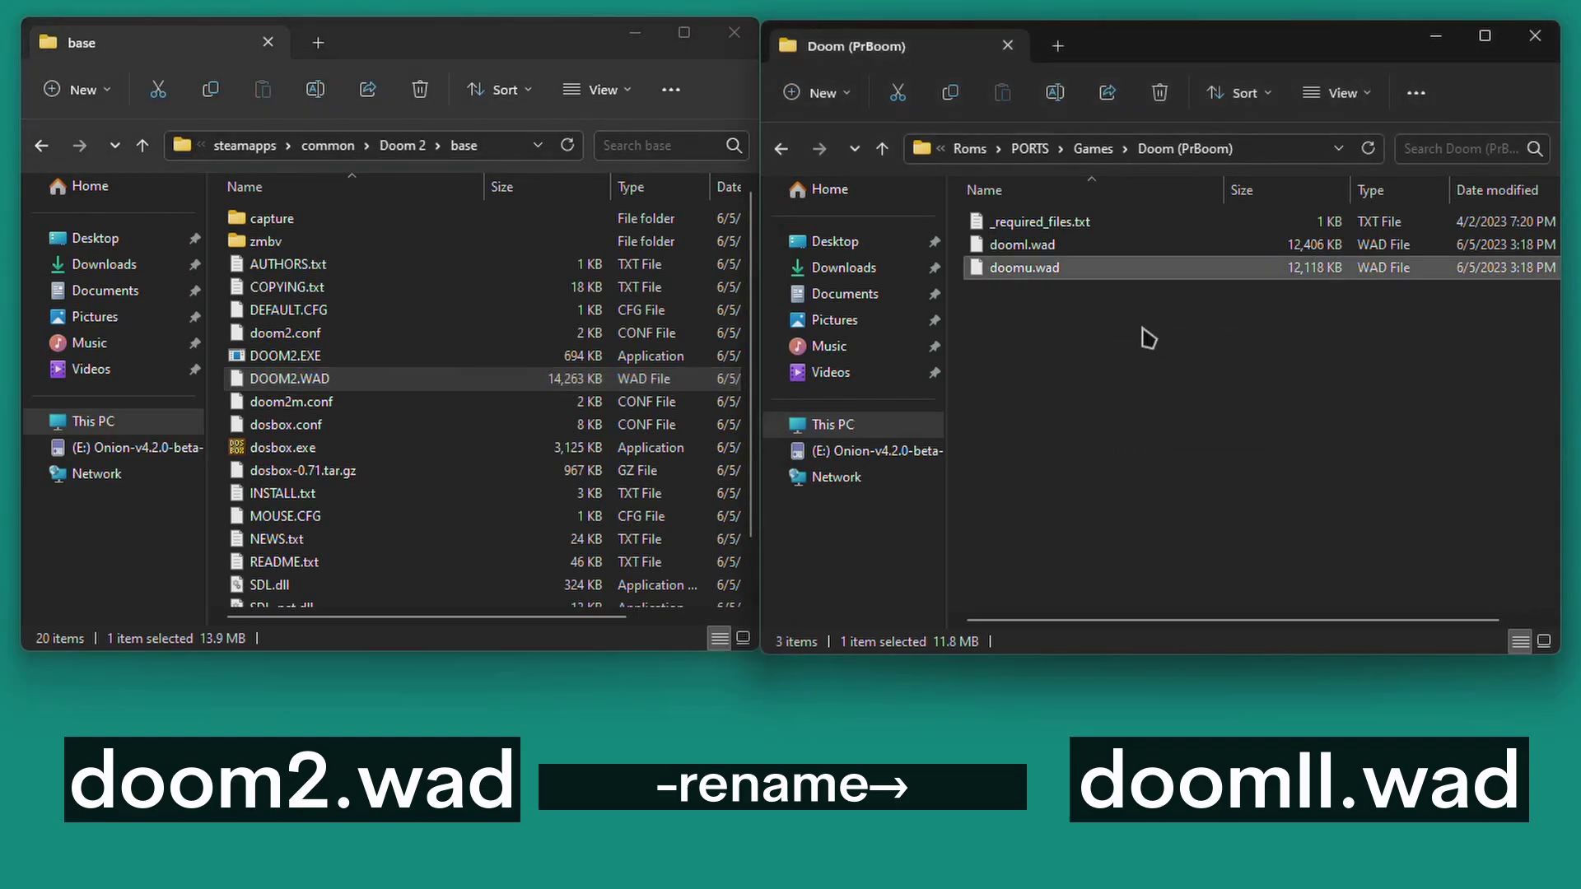
click(1034, 291)
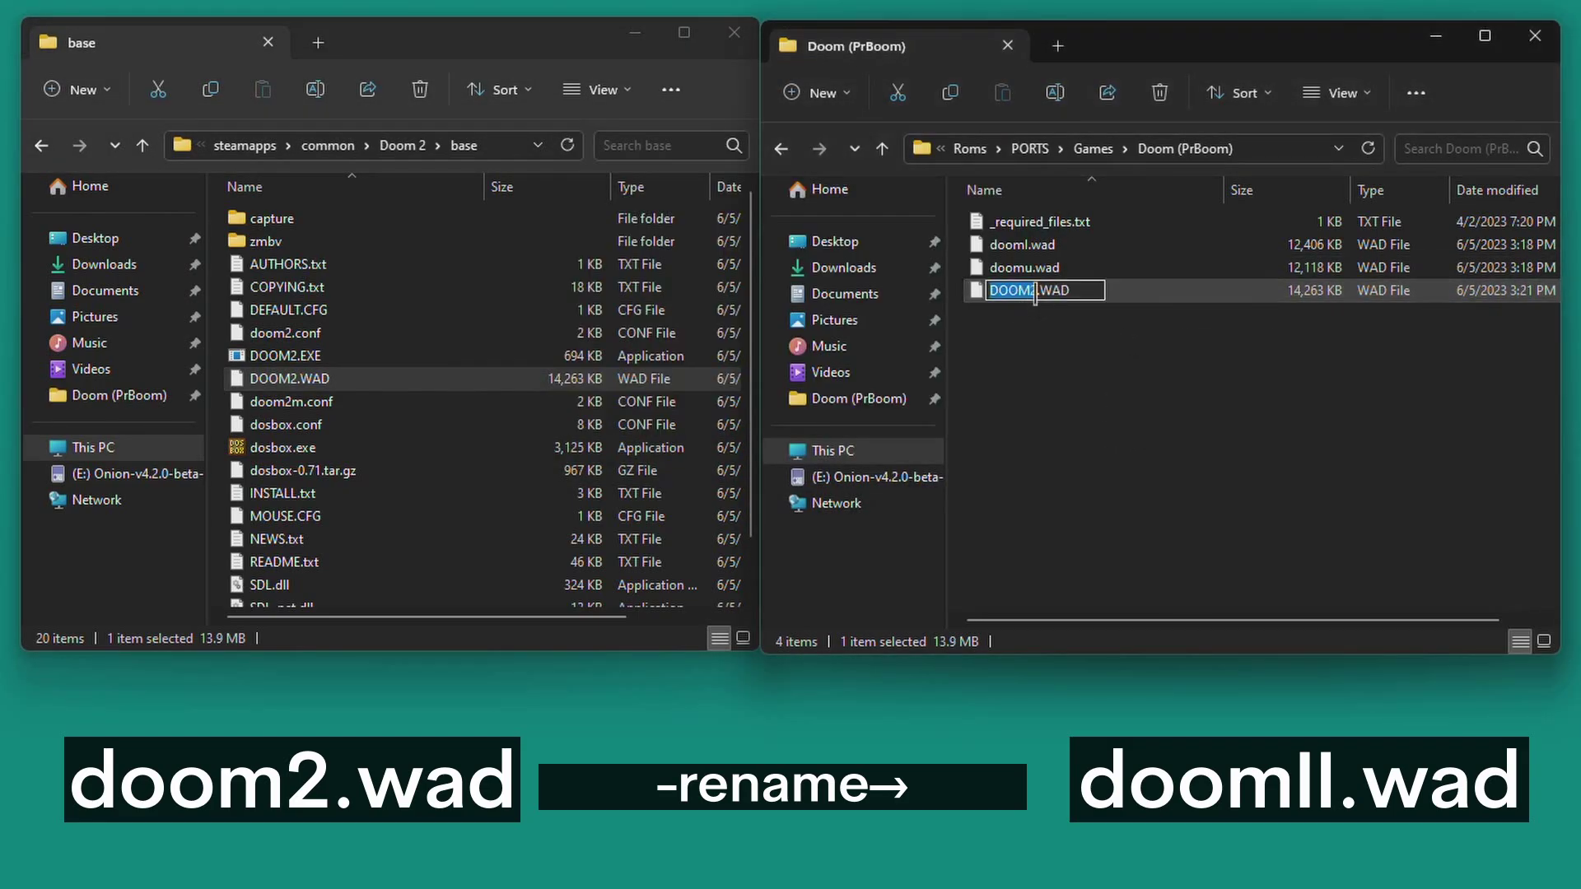
key(ctrl+a)
text(doom)
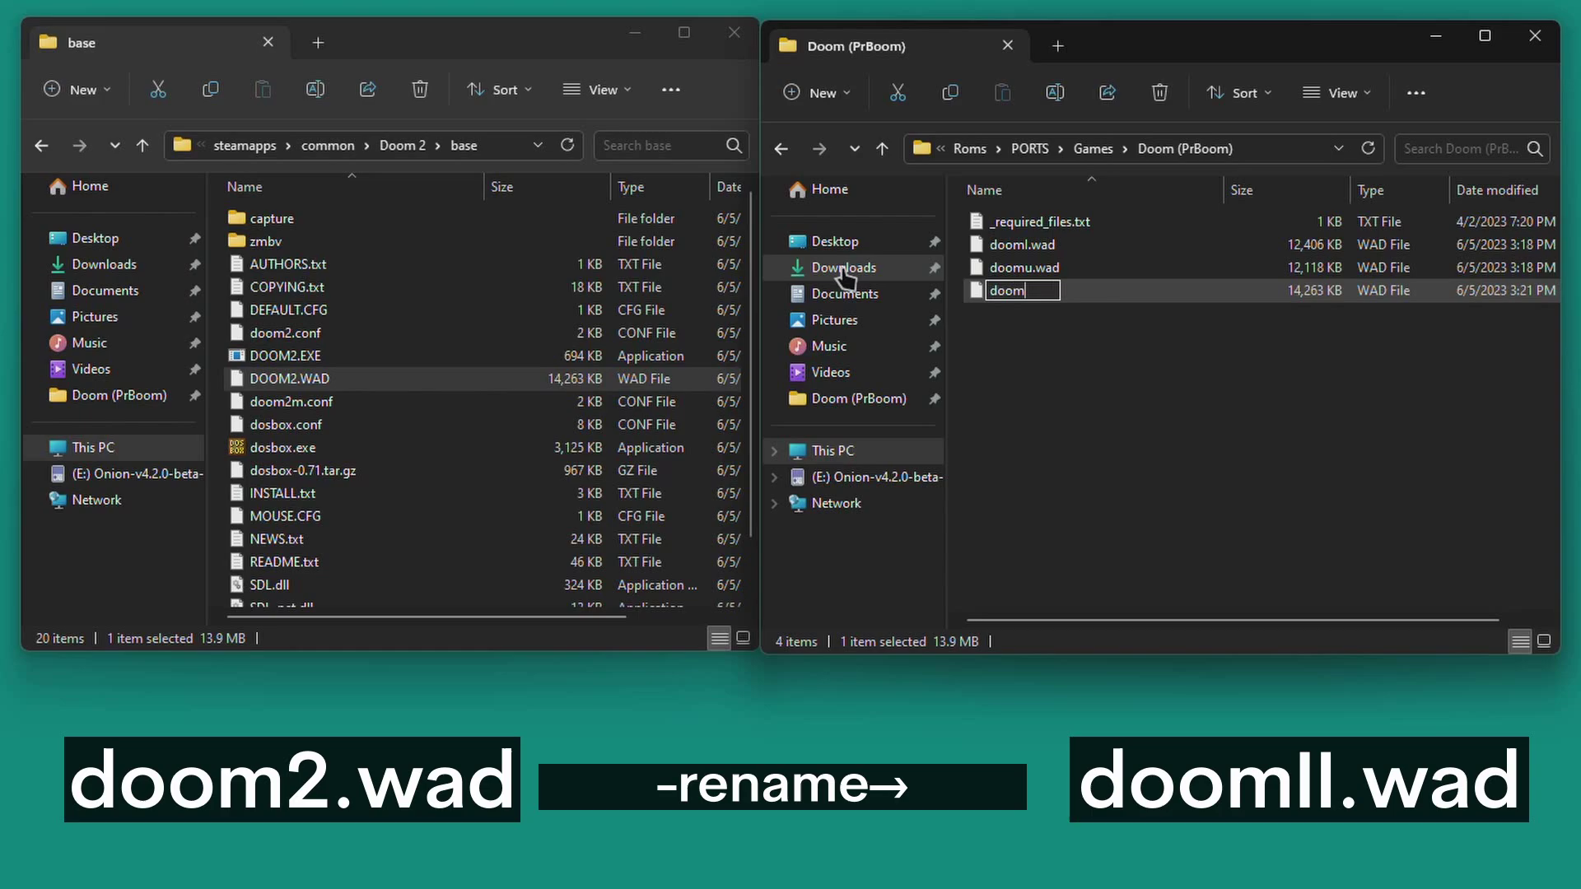
text(ll.wad)
key(Return)
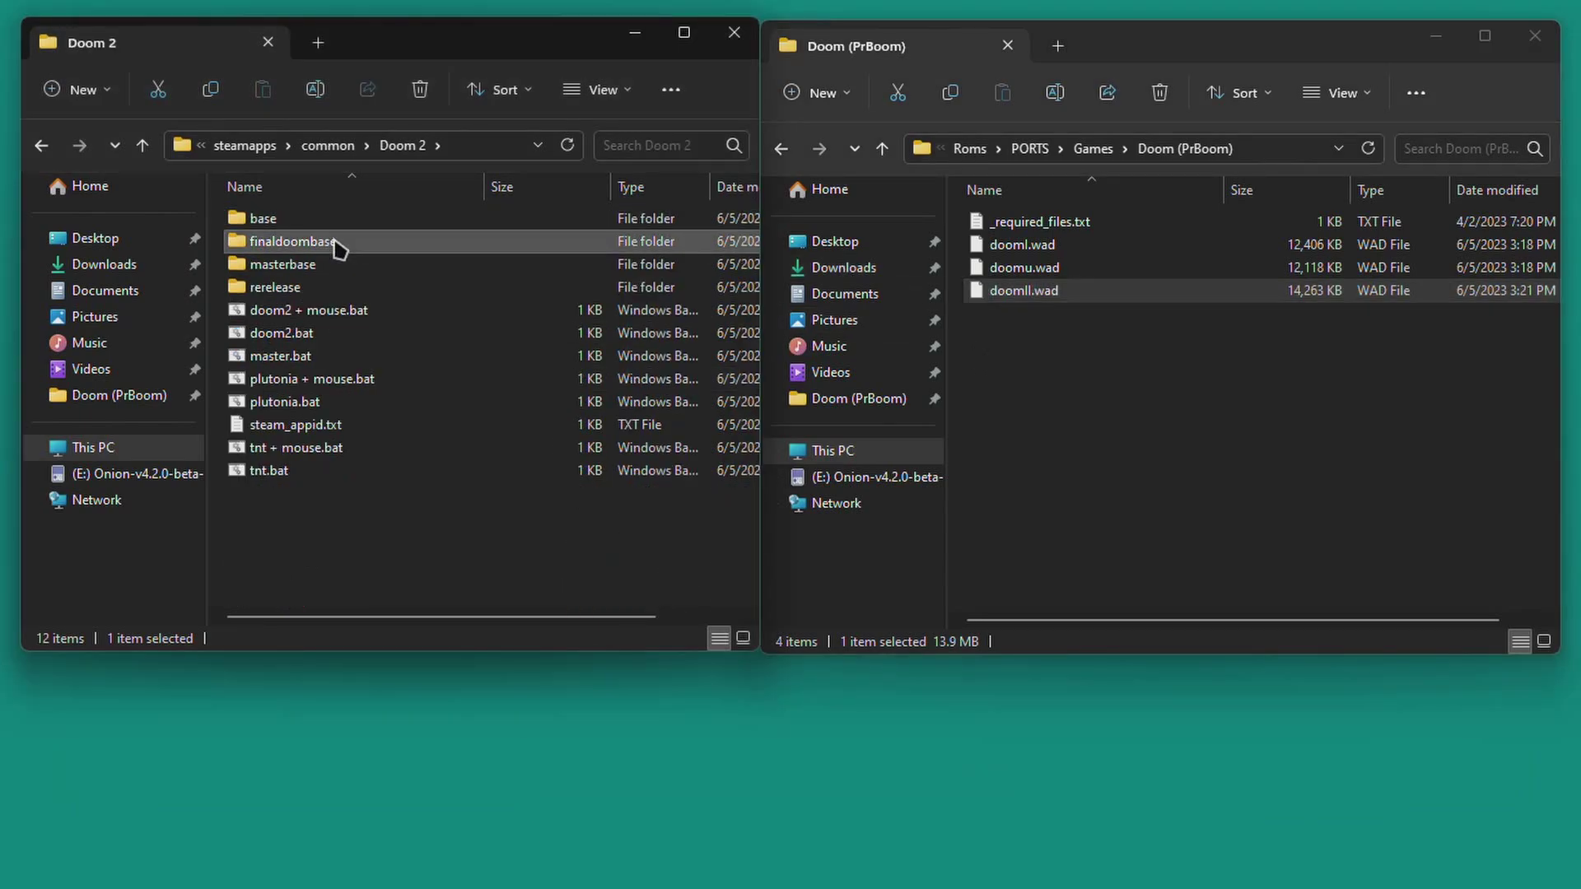
Copy PLUTONIA.WAD from finaldoombase into Doom (PrBoom) and rename it DoomPlutonia.wad
double_click(339, 241)
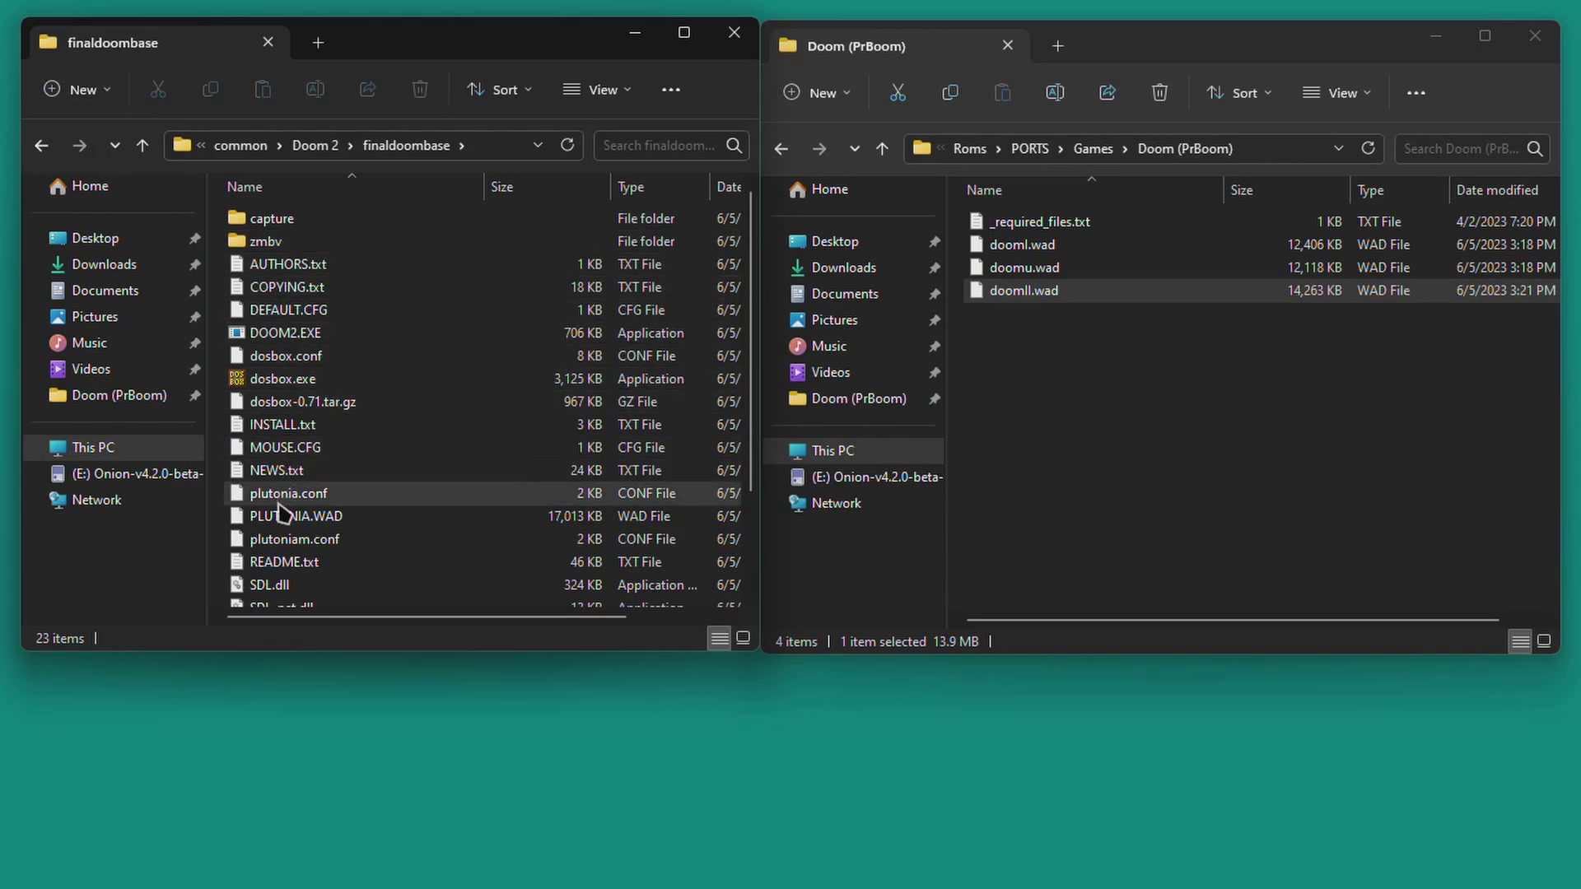
drag(292, 516, 1046, 402)
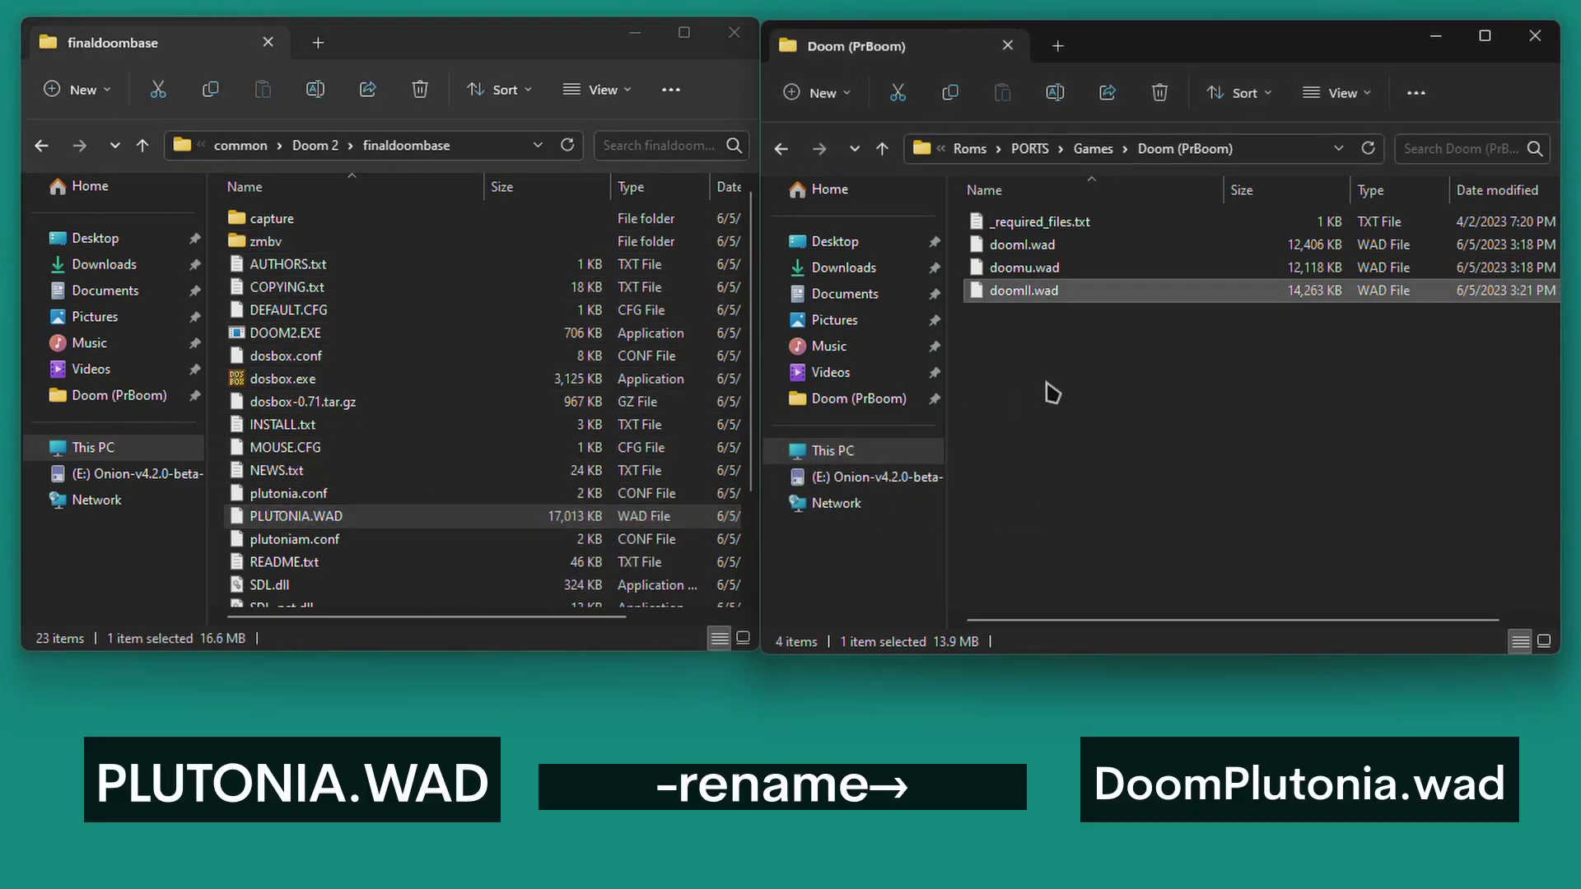
click(1042, 313)
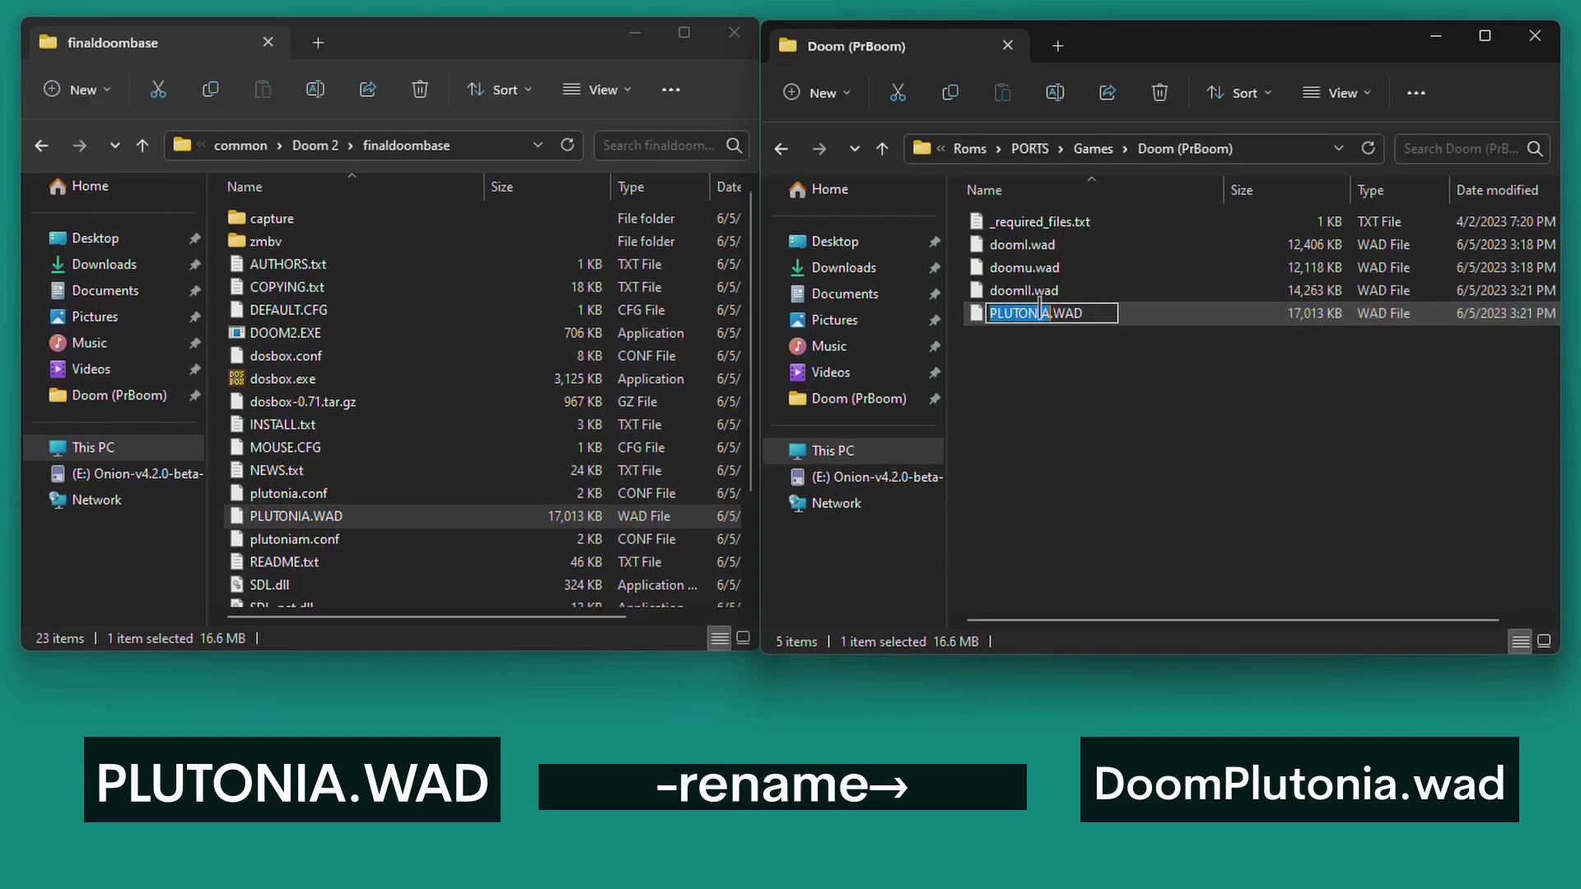
click(1019, 312)
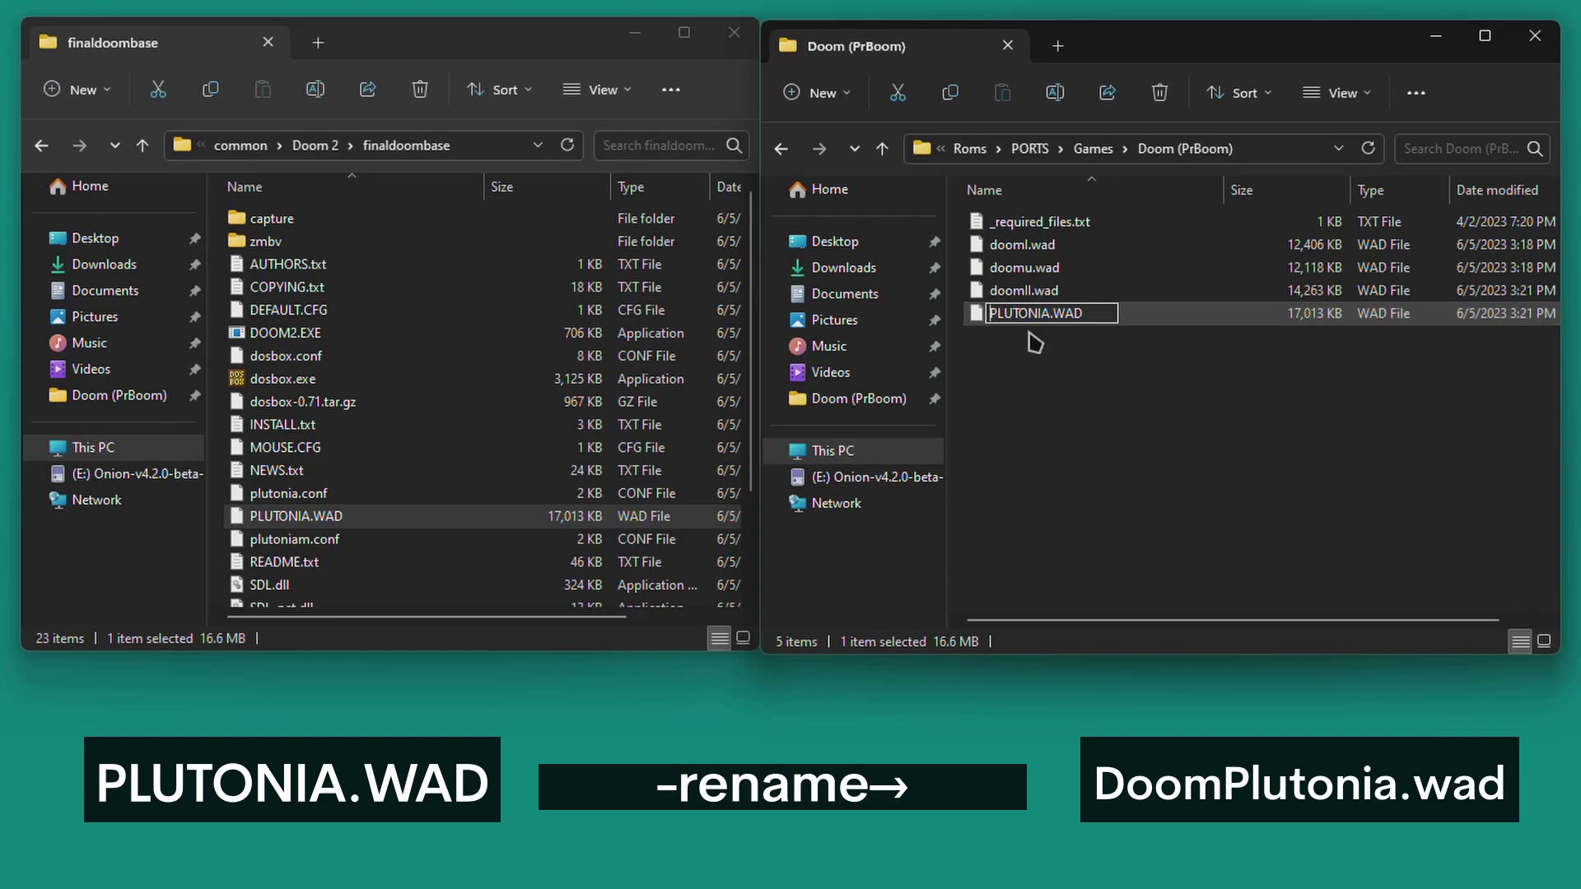
text(Doom)
key(shift+Right)
key(shift+Right)
key(shift+Right)
key(shift+Right)
key(shift+Right)
key(shift+Right)
key(shift+Right)
key(shift+Right)
key(shift+Right)
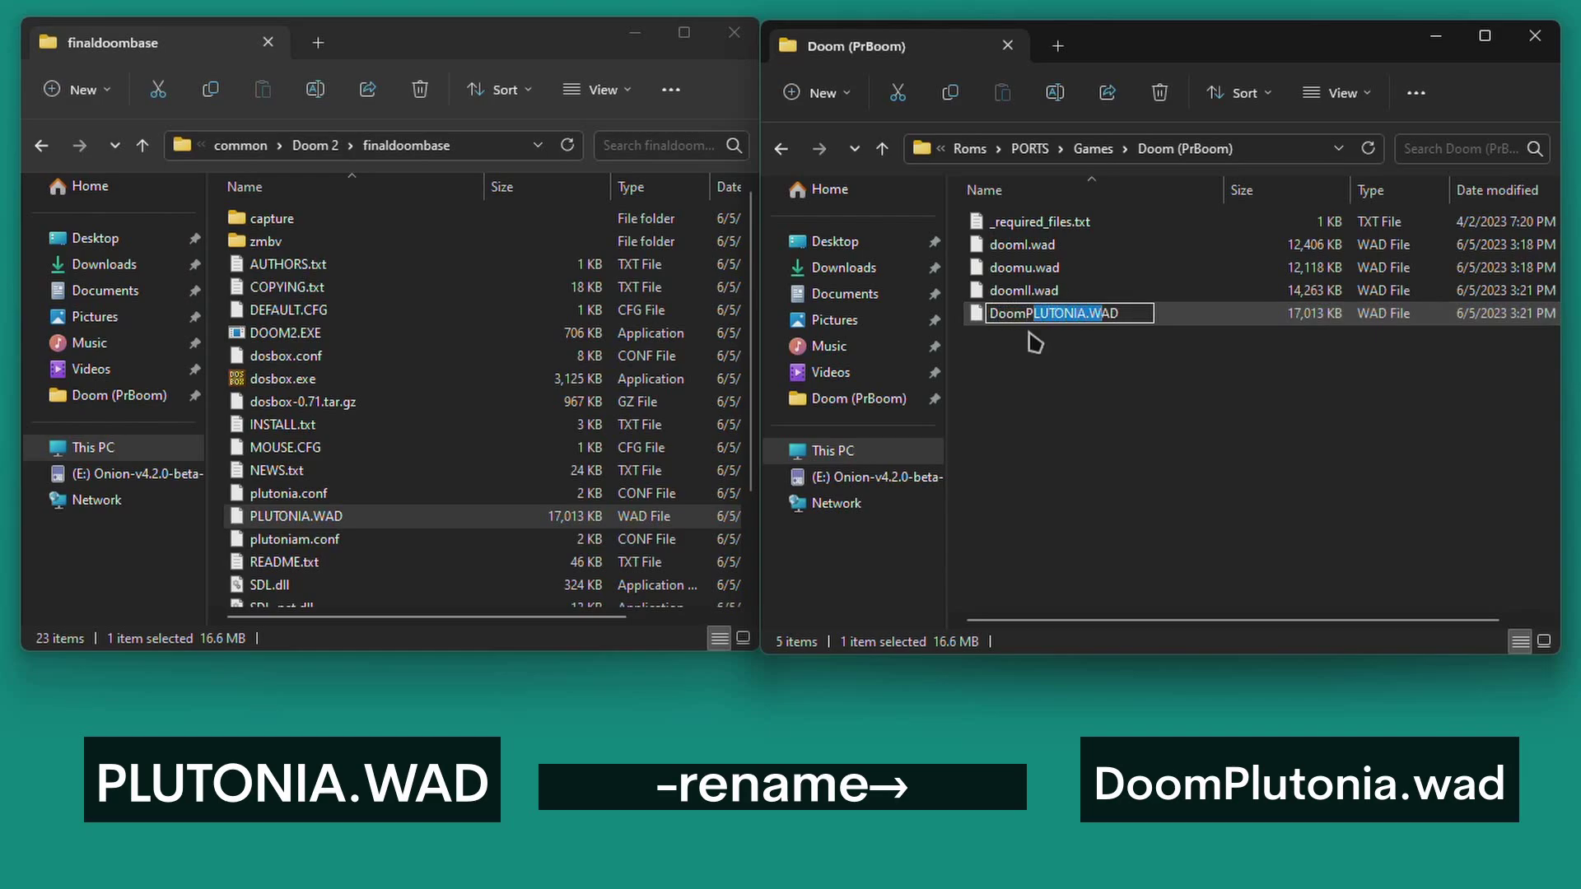
text(u)
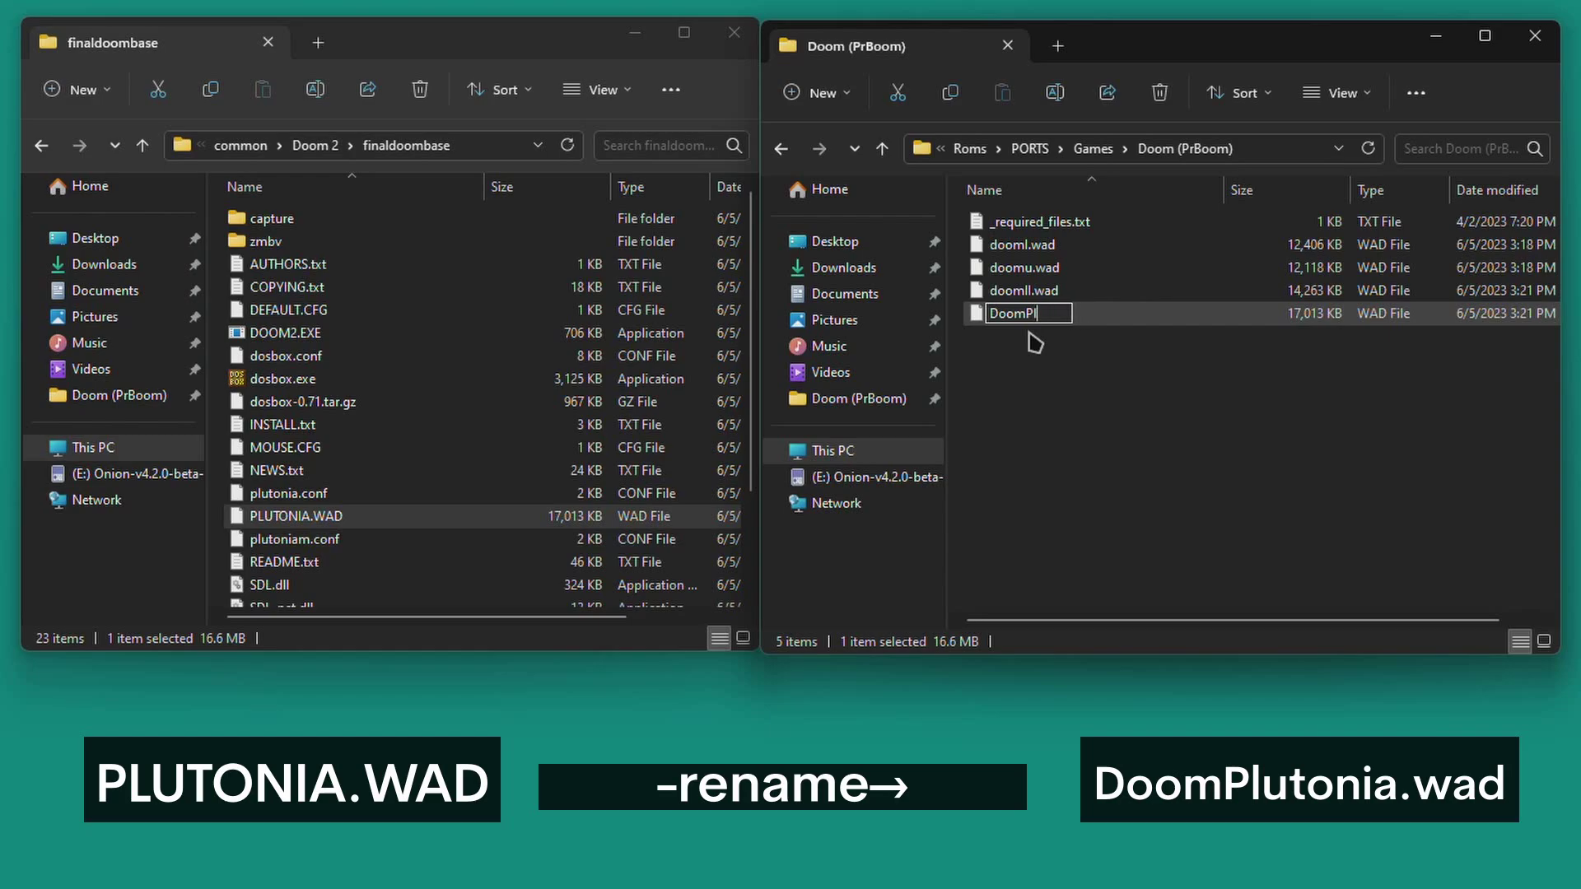
text(utonia.wad)
key(Return)
scroll(452, 487, down, 2)
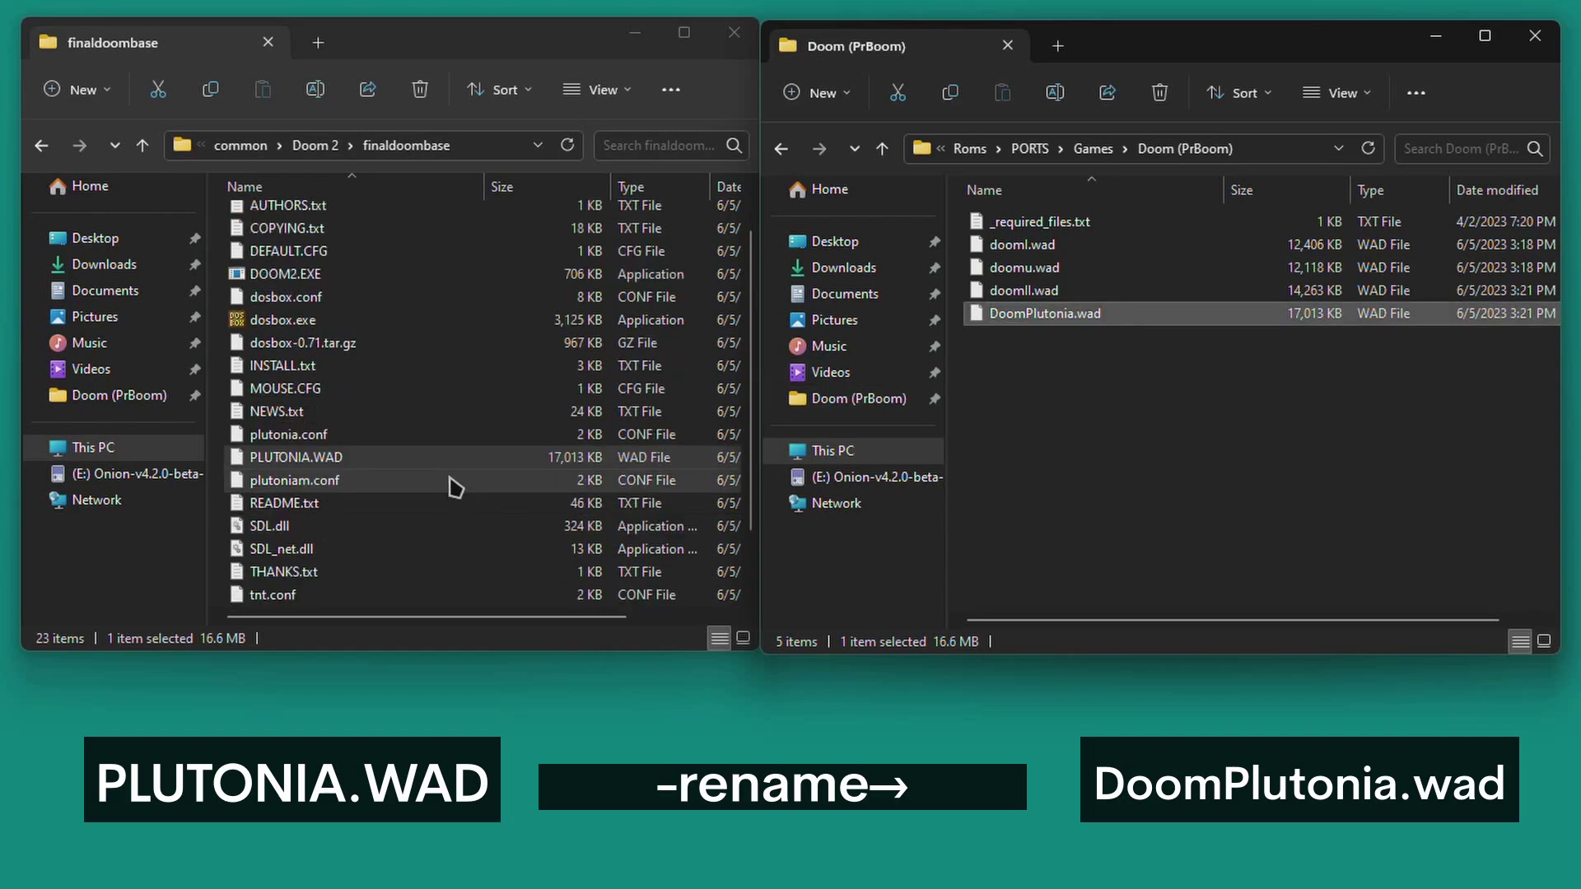
Copy TNT.WAD into Doom (PrBoom), rename it TNT_Evilution.wad, and select it with DoomPlutonia.wad
drag(288, 559, 1121, 461)
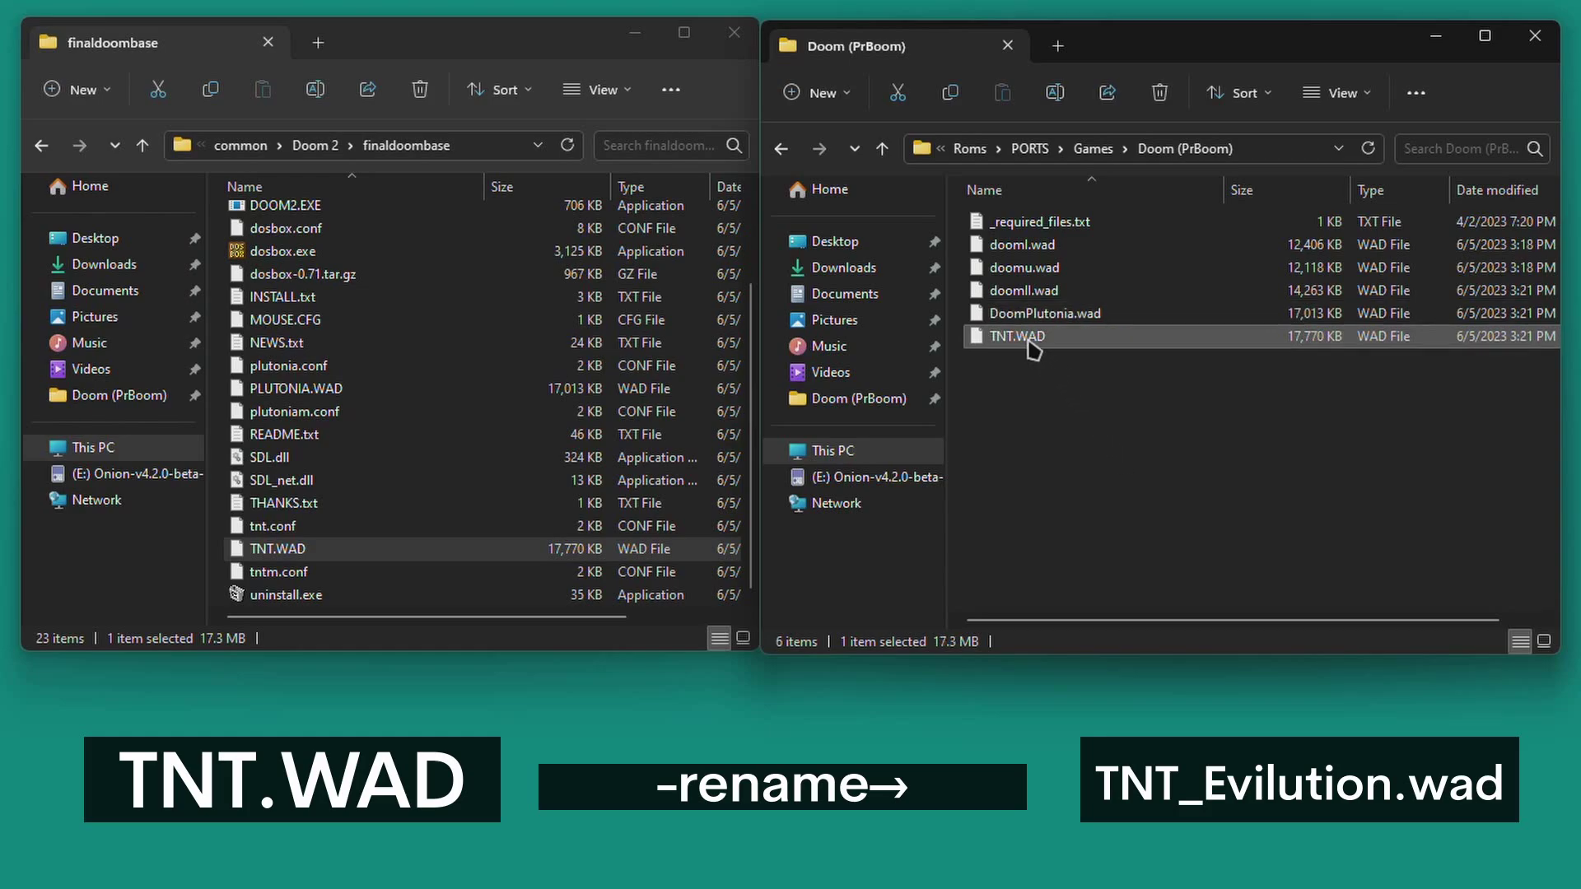
key(F2)
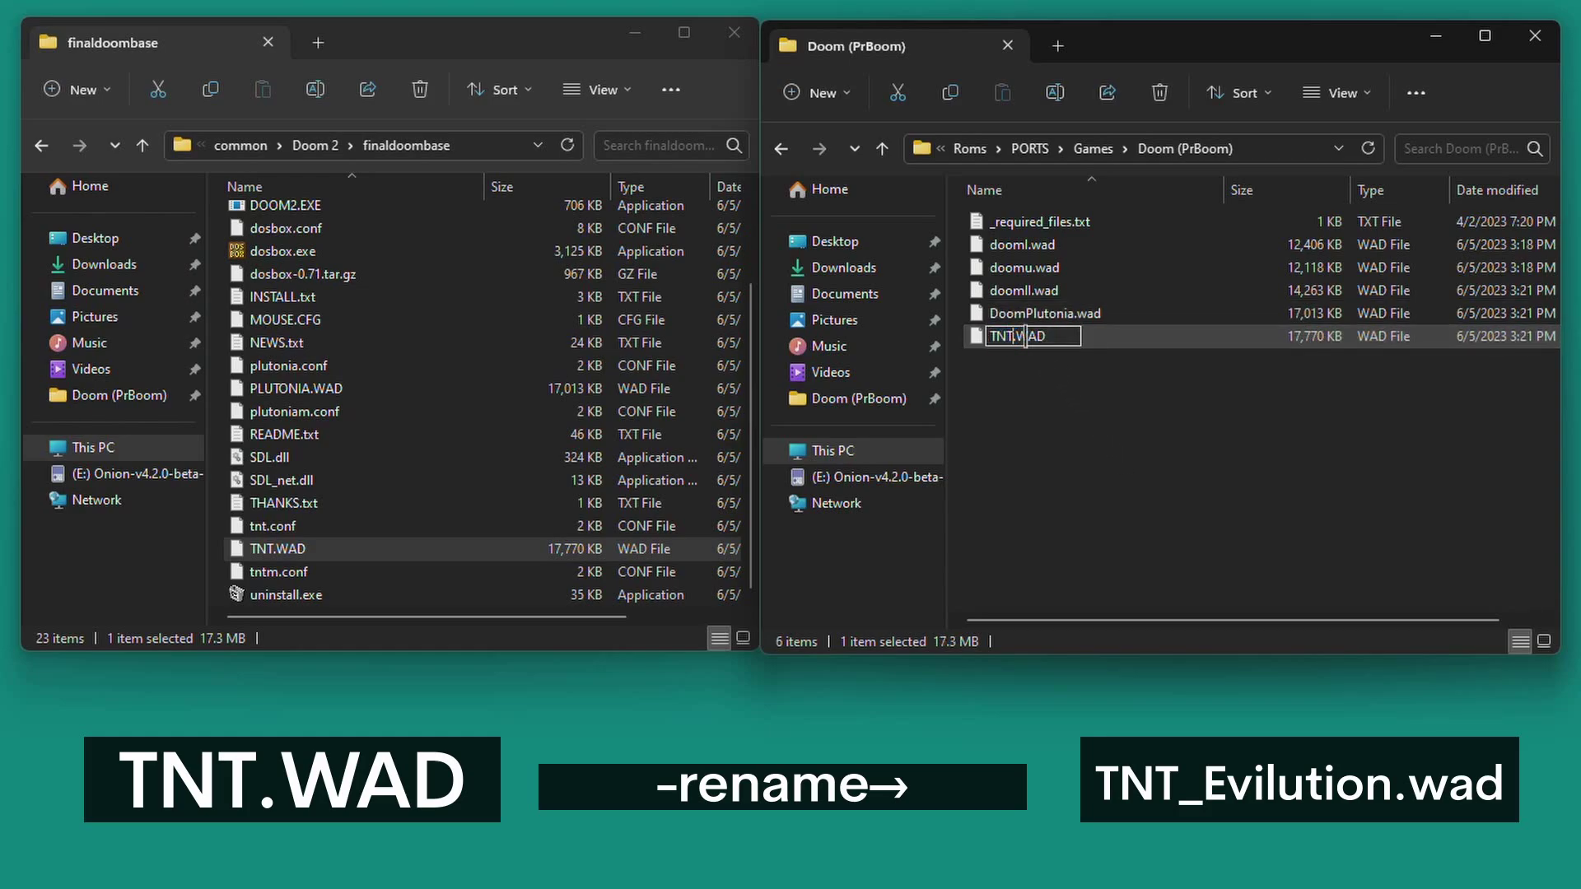
text(_Evilution.)
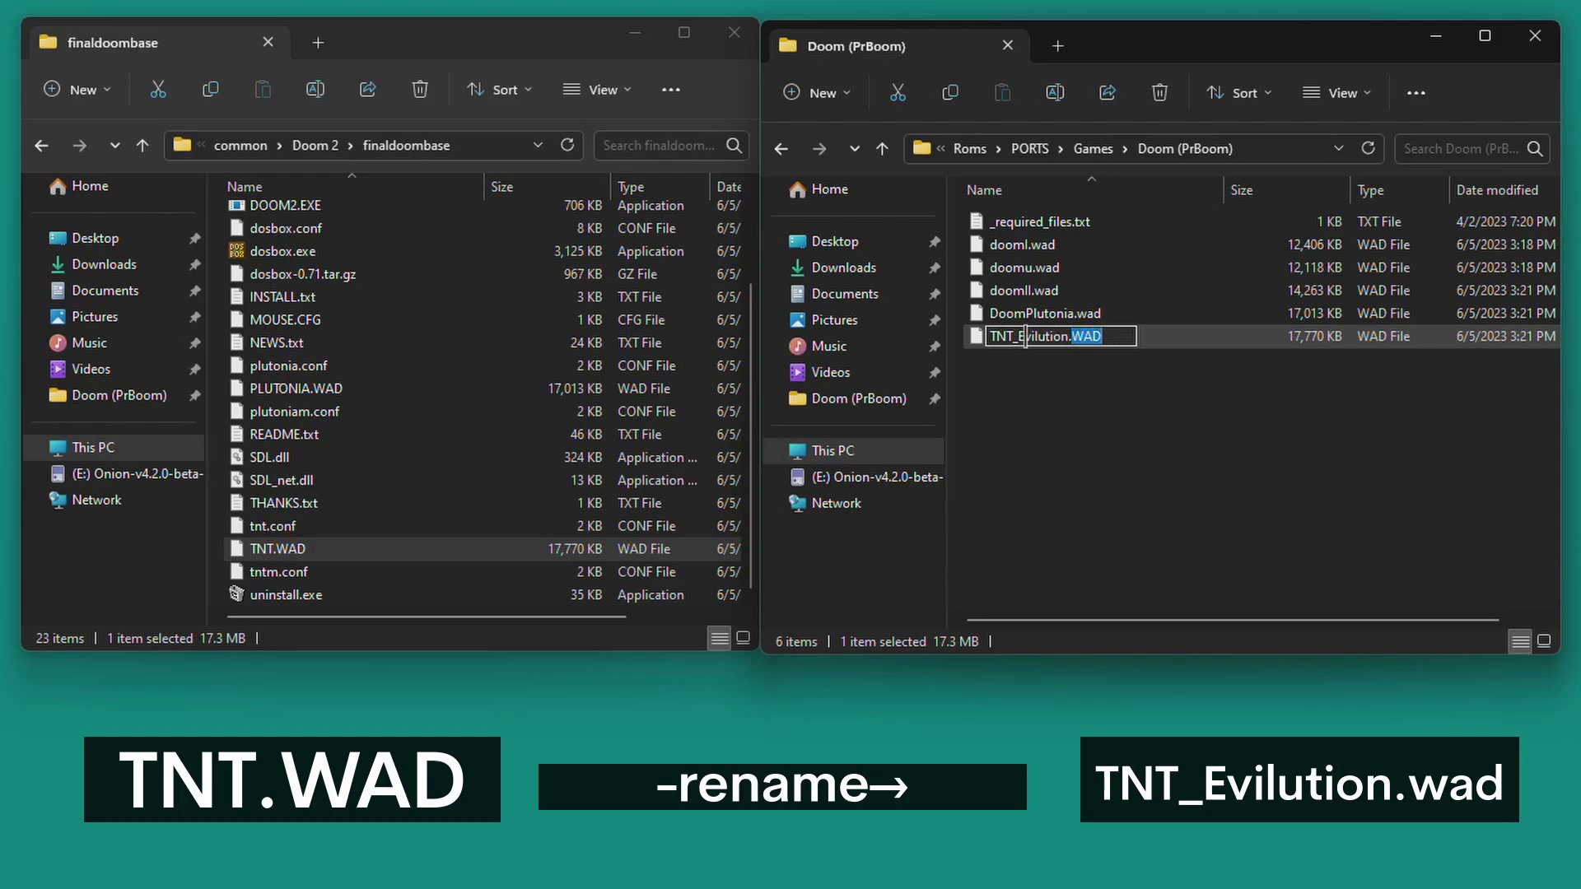
text(wad)
key(Return)
click(1057, 387)
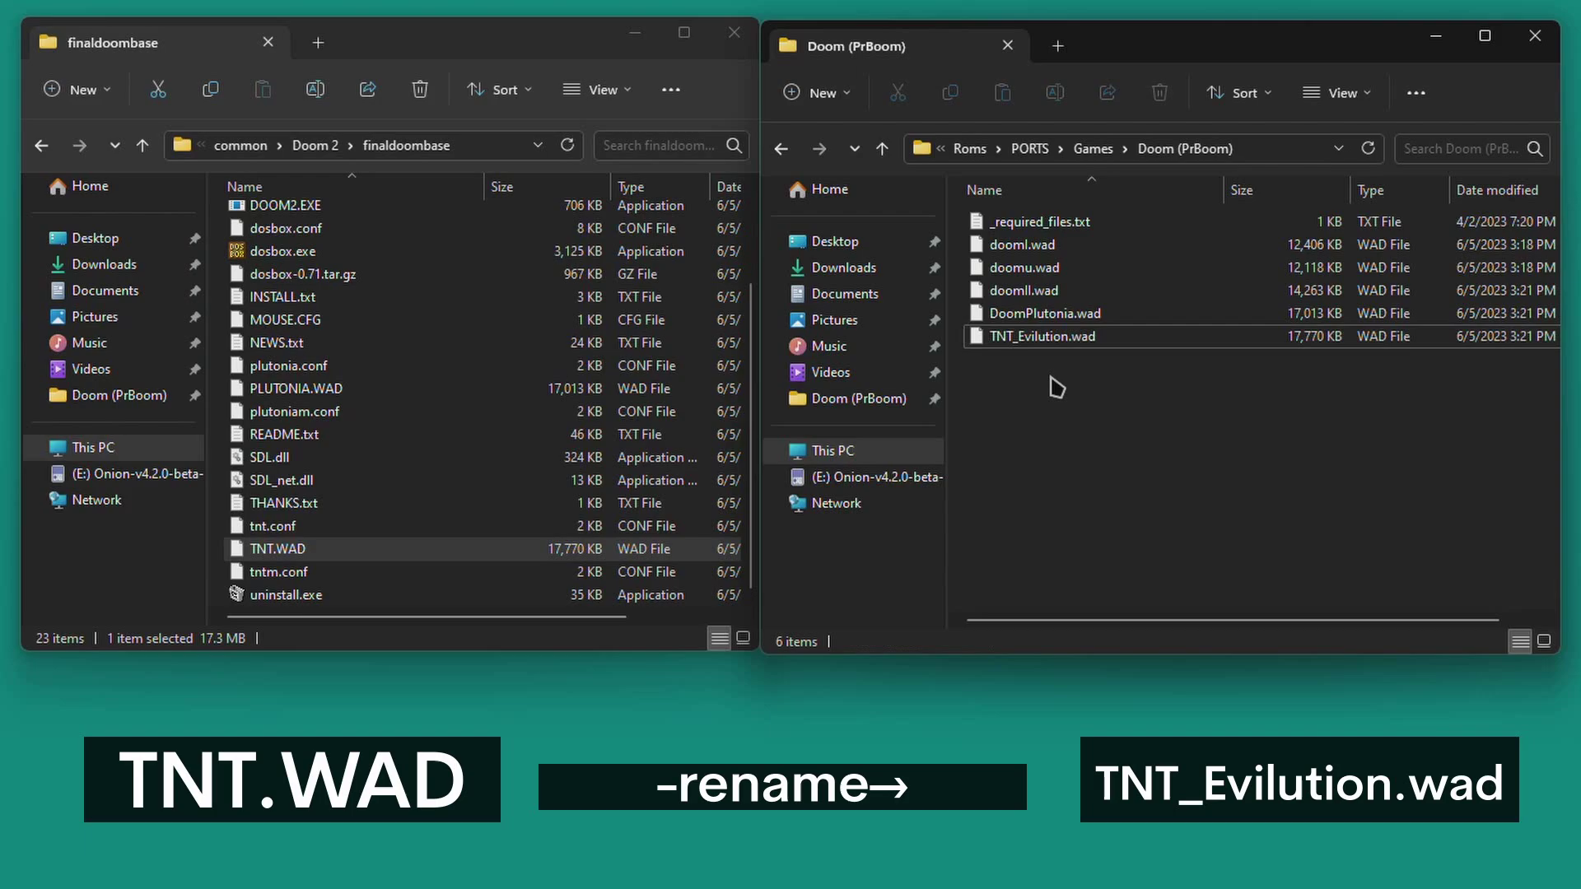
drag(1056, 387, 1113, 322)
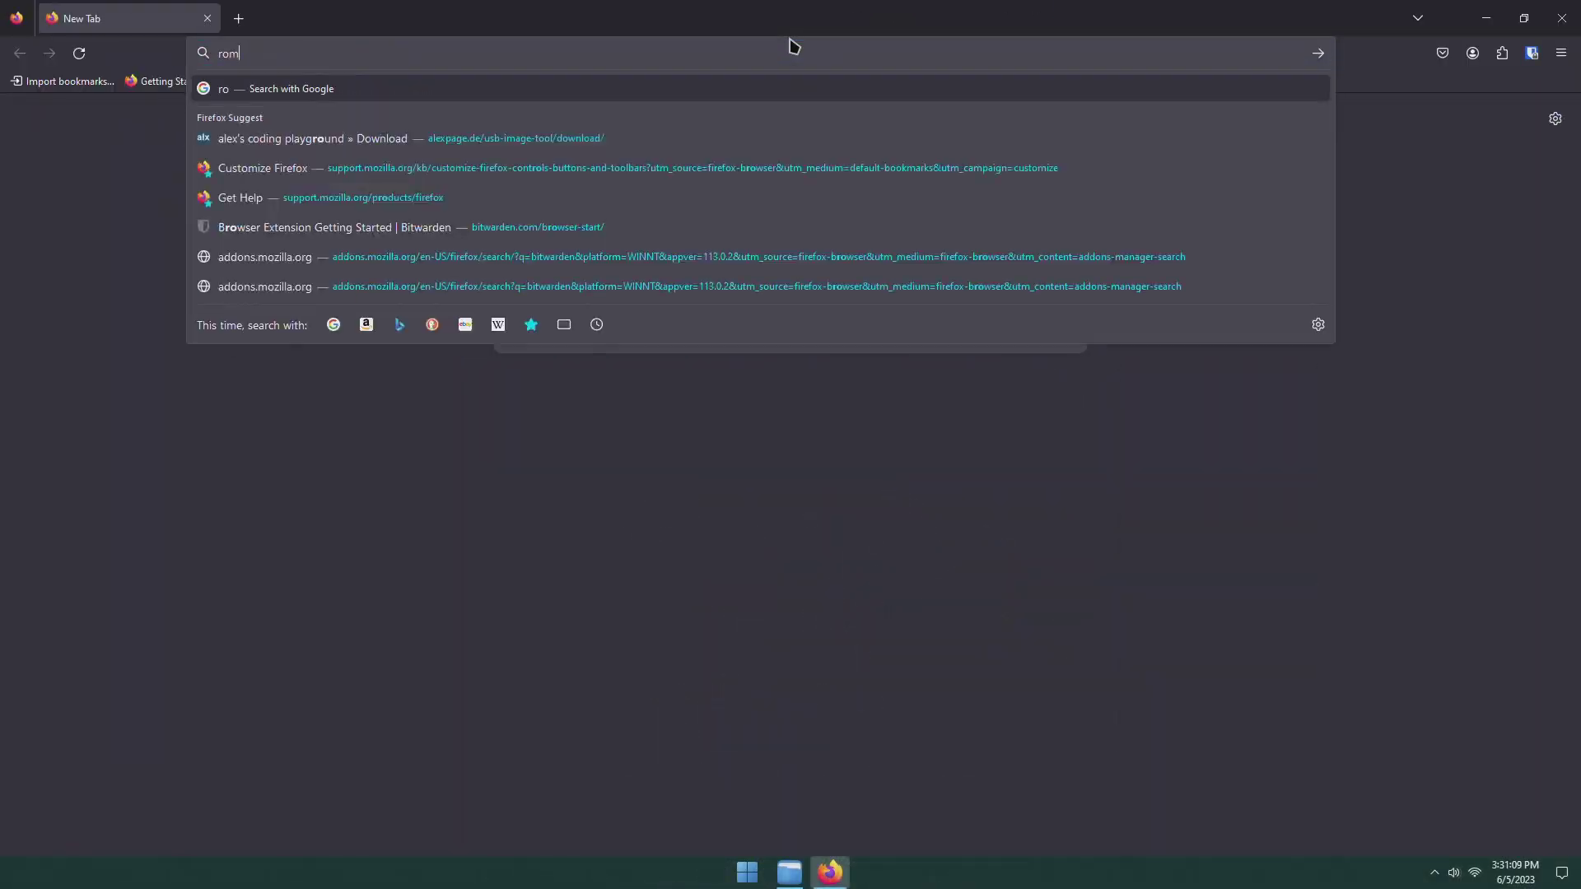
Load romero.com/sigil in Firefox and scroll down the page toward the SIGIL v1.21 download
text(m/sigil)
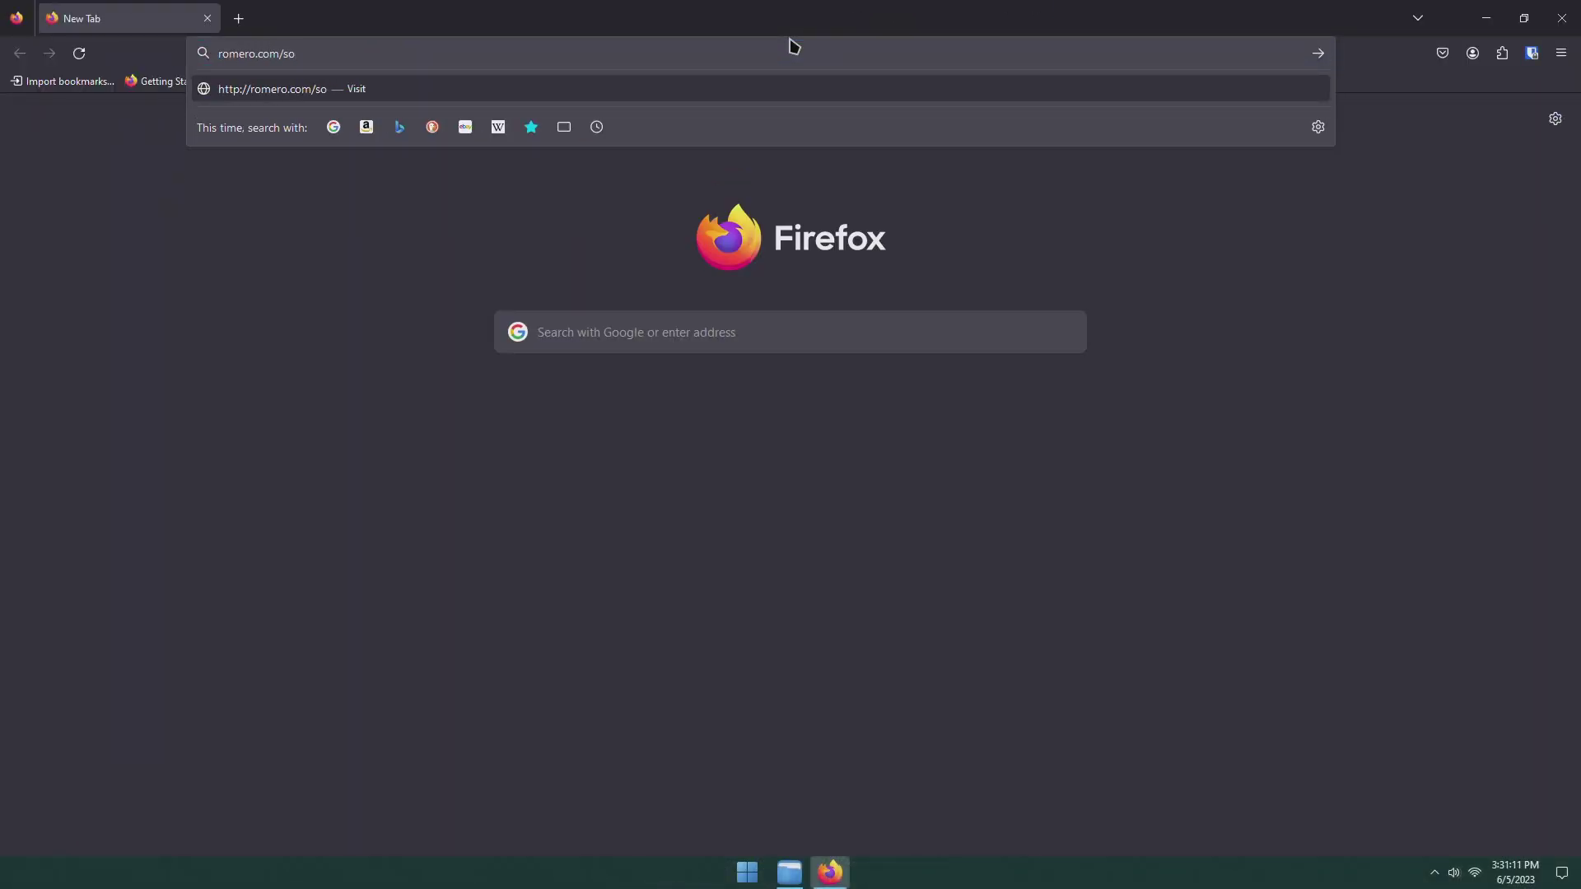
key(Return)
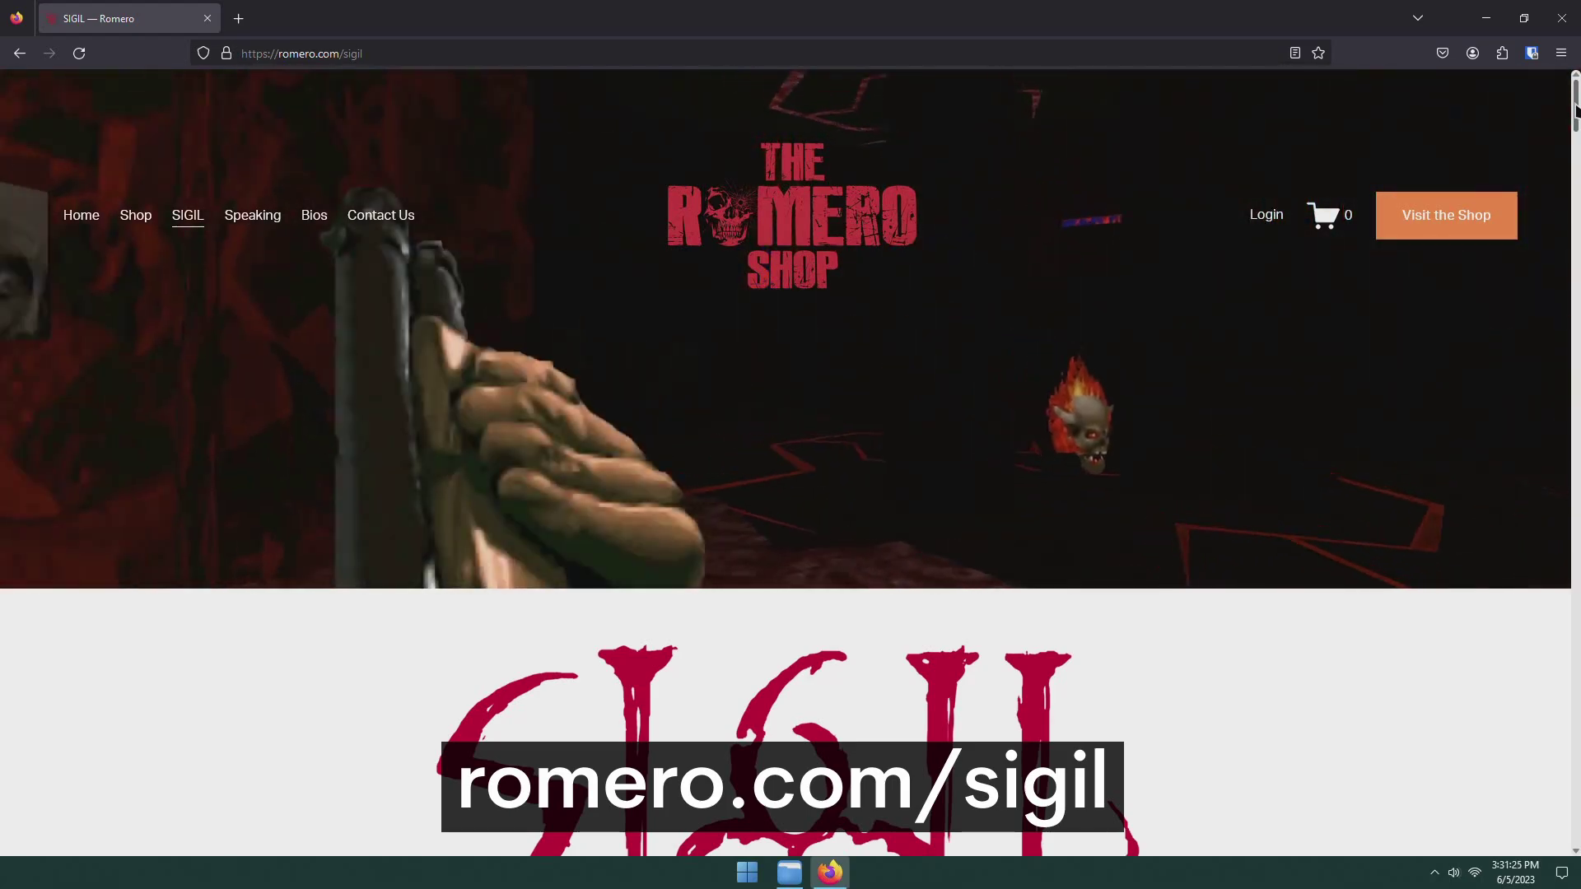
scroll(1575, 107, down, 10)
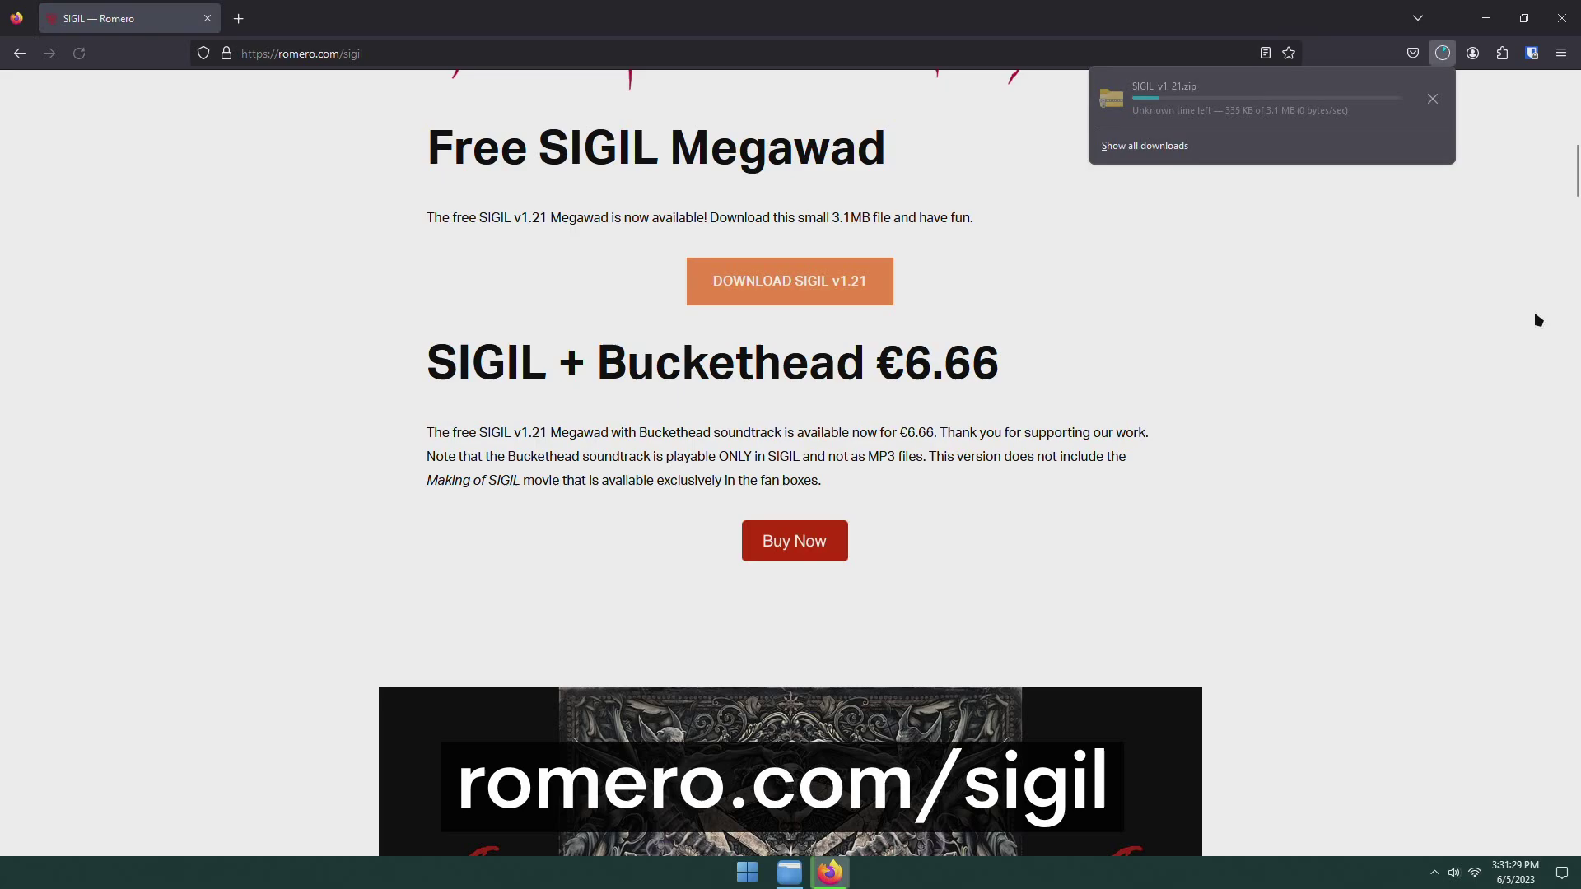
scroll(1536, 320, down, 6)
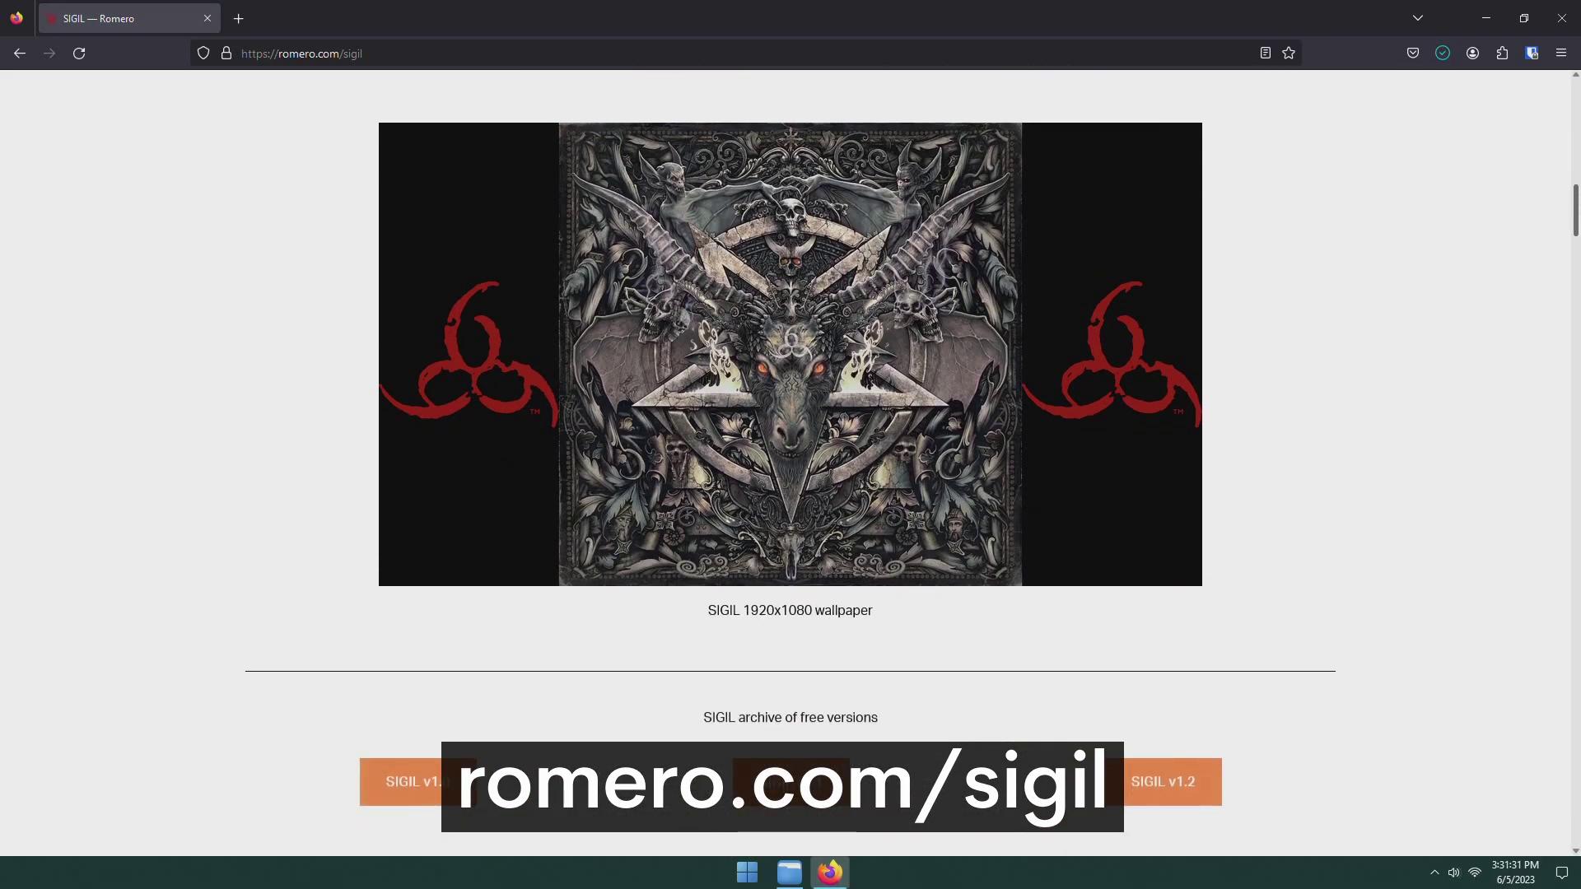
scroll(790, 461, down, 8)
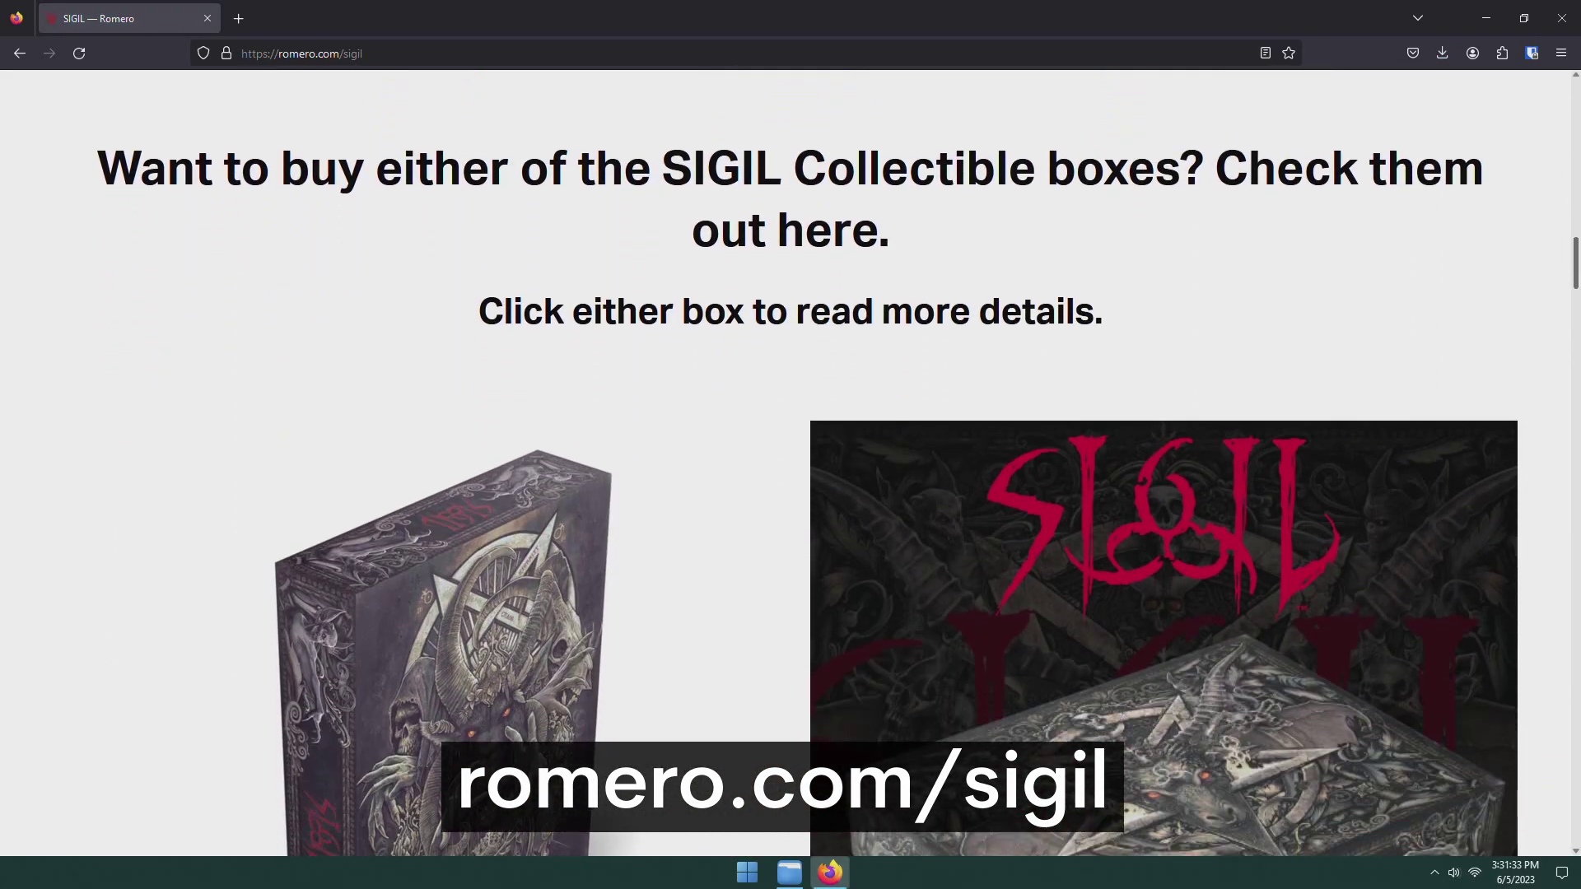
scroll(790, 461, down, 2)
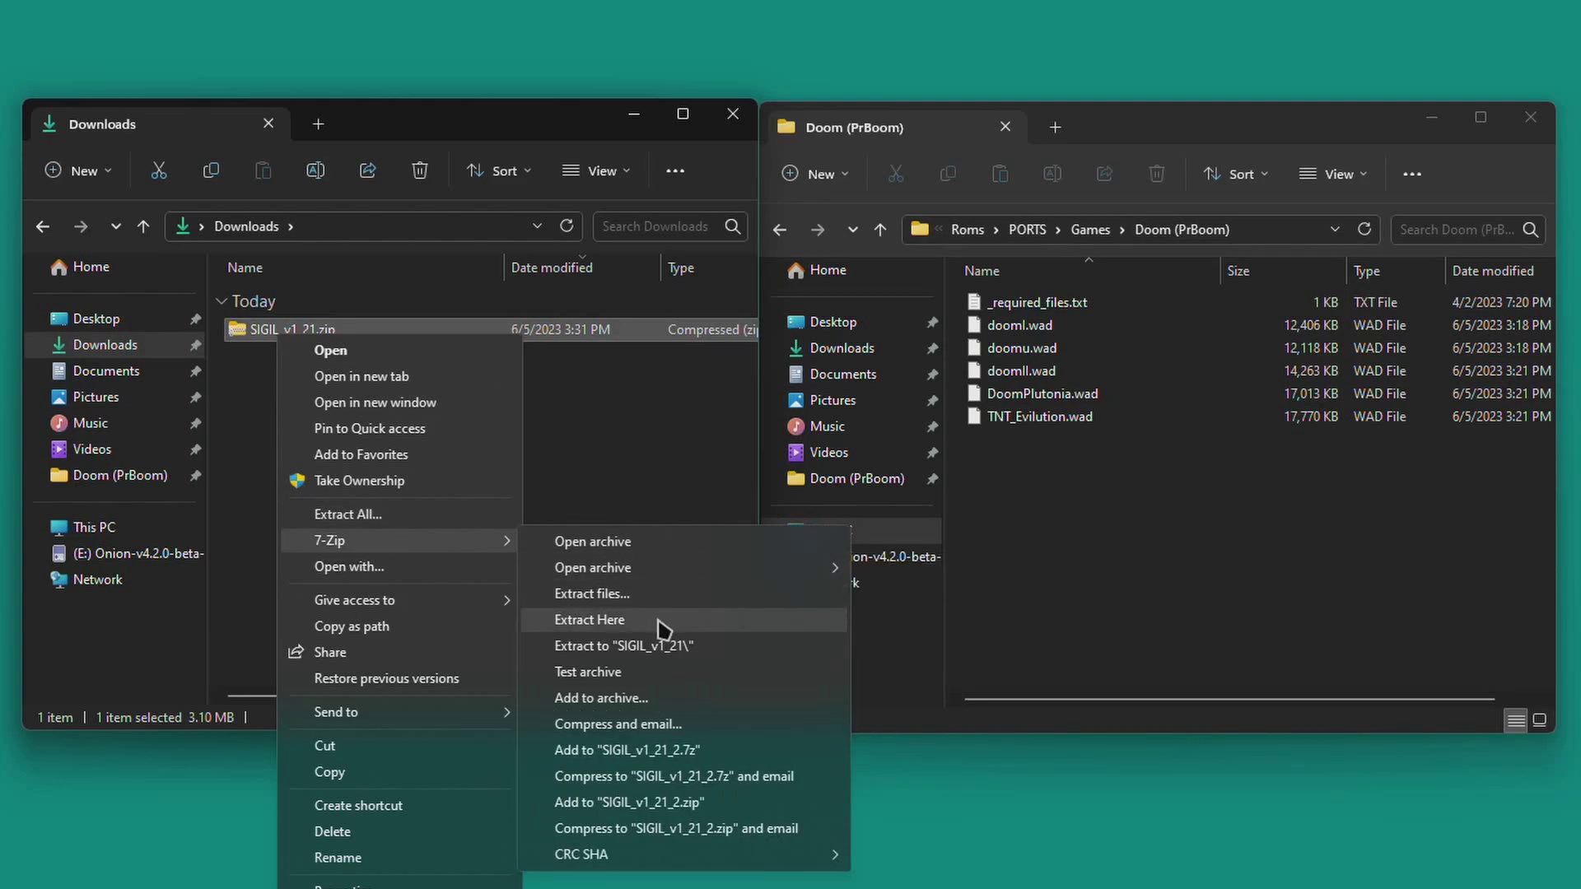
Extract SIGIL_v1_21.zip in Downloads and copy SIGIL_v1_21.wad into Doom (PrBoom)
click(661, 630)
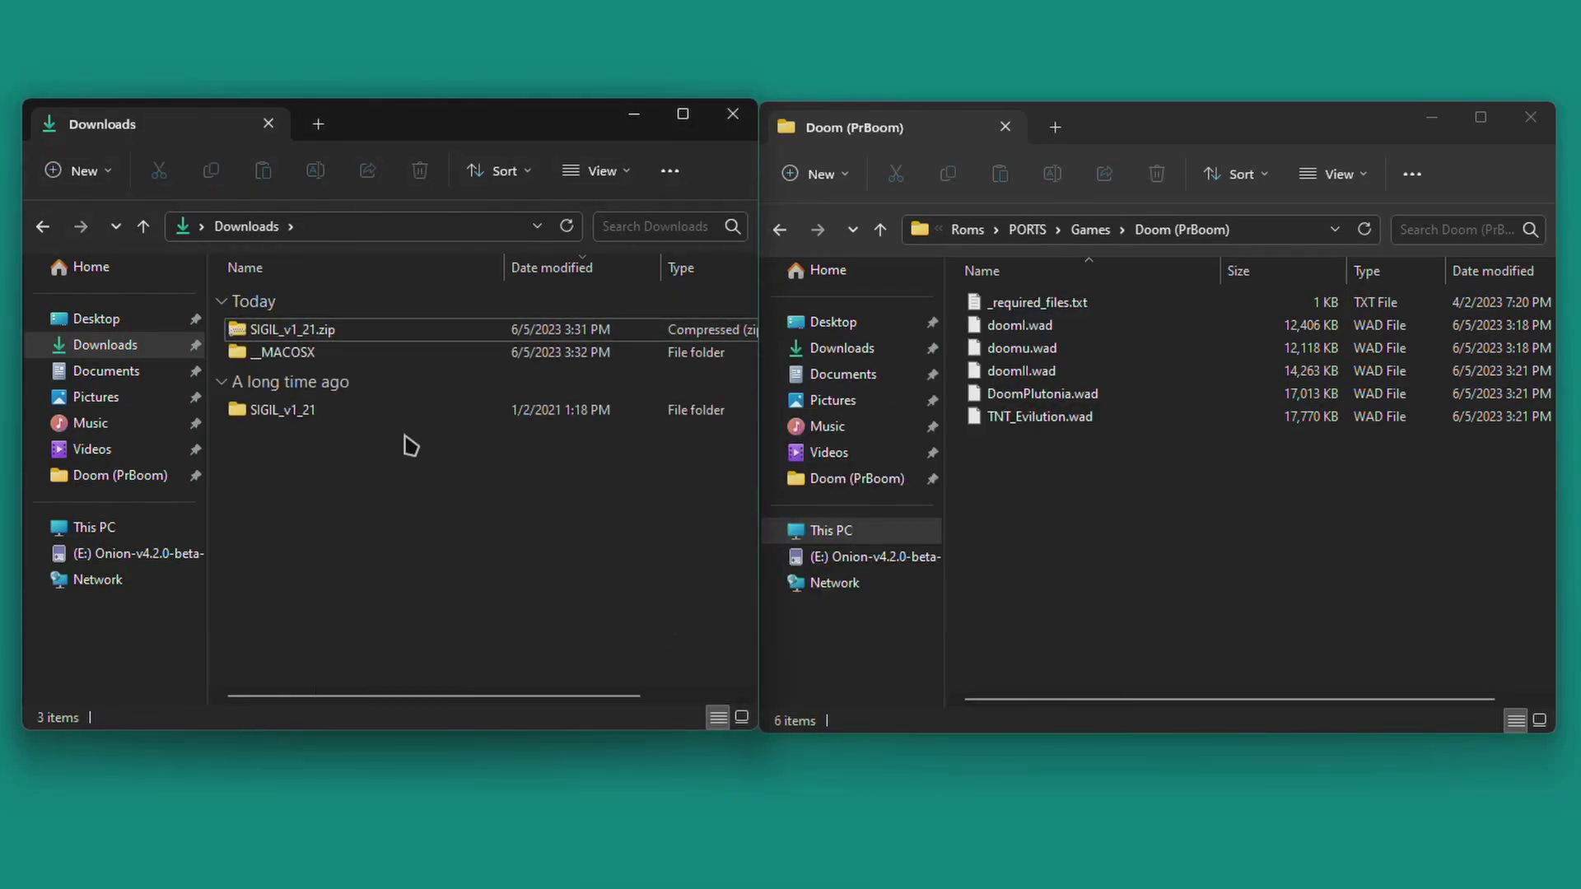
double_click(299, 410)
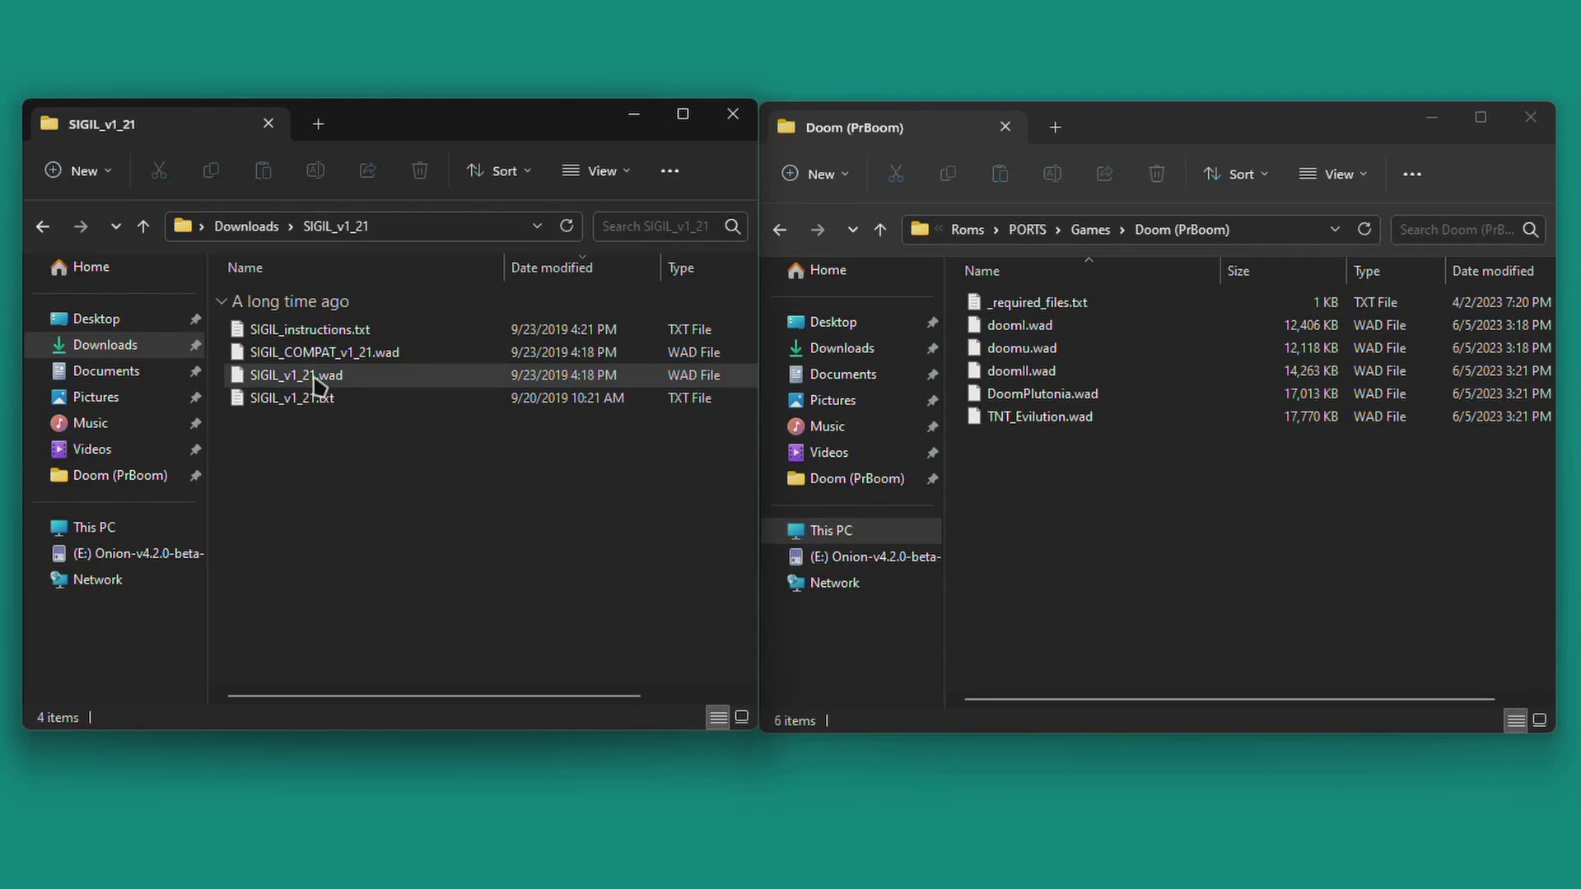
drag(315, 383, 1047, 469)
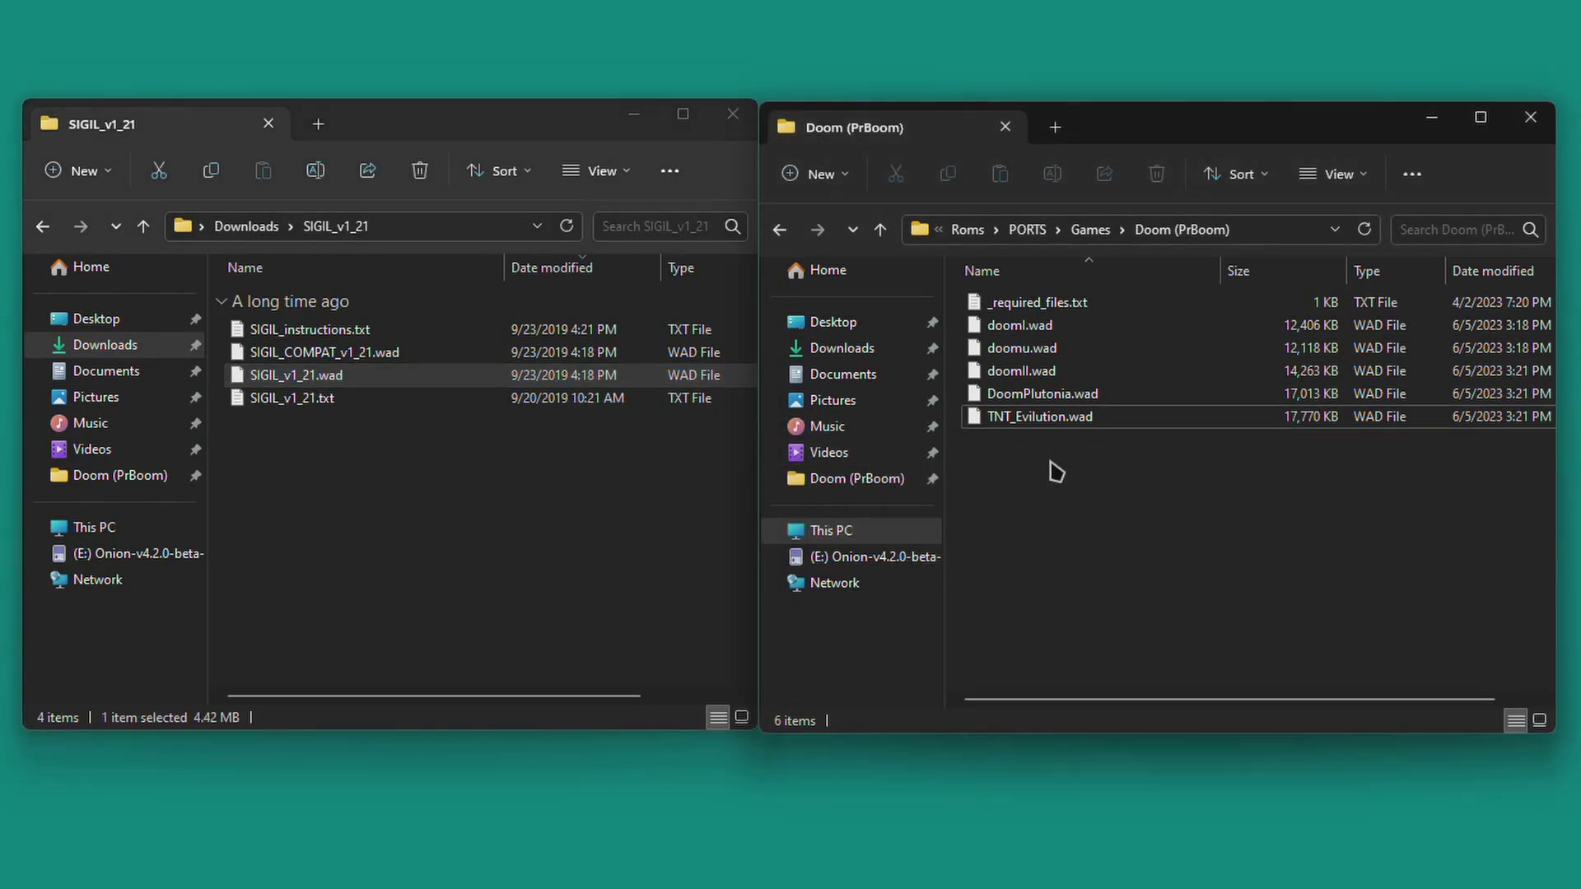
click(1074, 490)
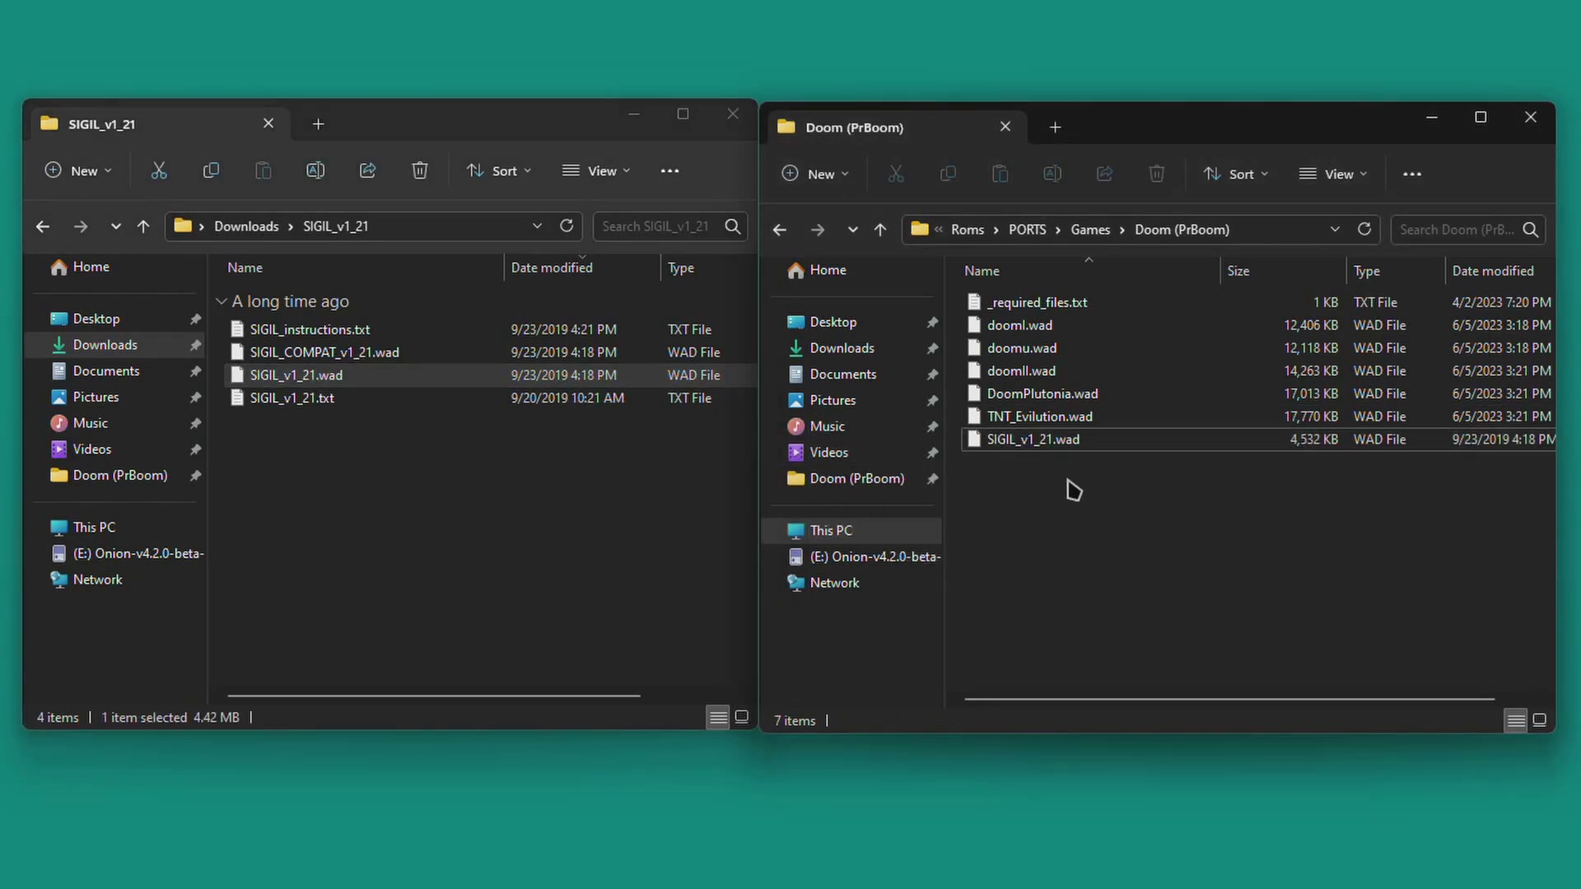